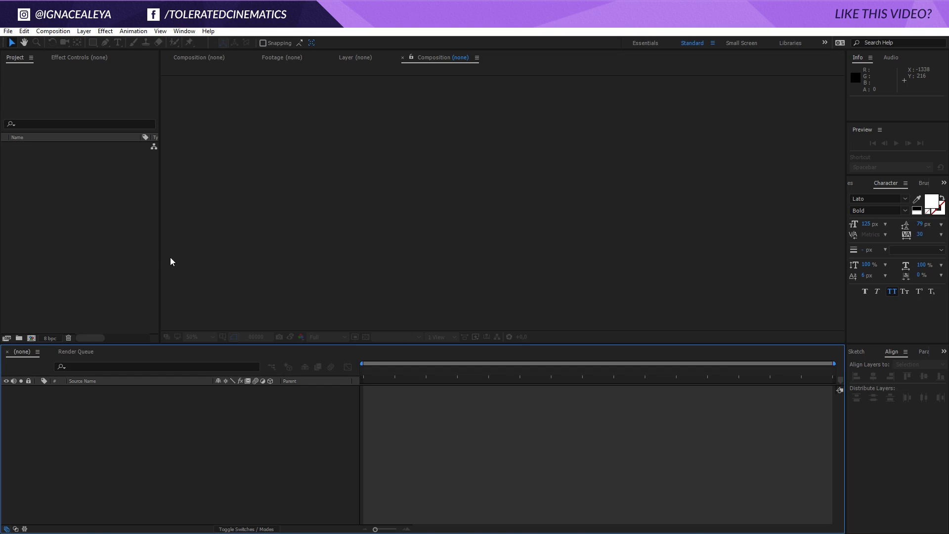
Create a new composition named Main Comp with a duration of 300 frames
{"action": "left_click", "coordinate": [53, 32]}
{"action": "left_click", "coordinate": [49, 42]}
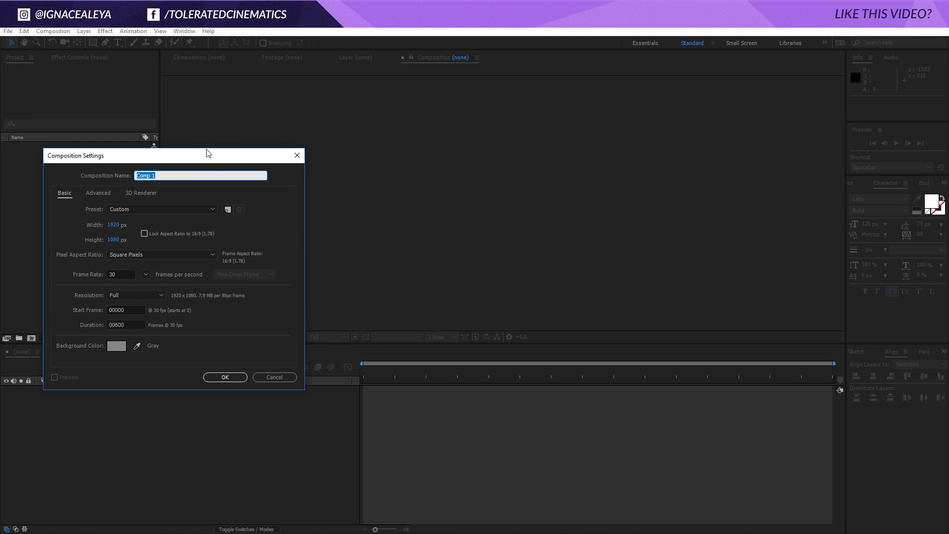
{"action": "left_click_drag", "start_coordinate": [199, 154], "coordinate": [407, 160]}
{"action": "type", "text": "Main"}
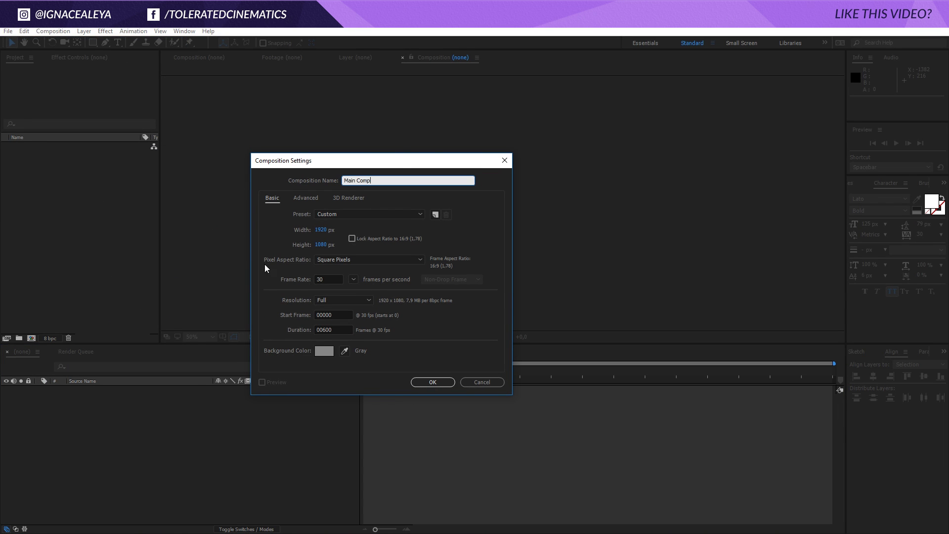
{"action": "left_click", "coordinate": [338, 330]}
{"action": "type", "text": "300"}
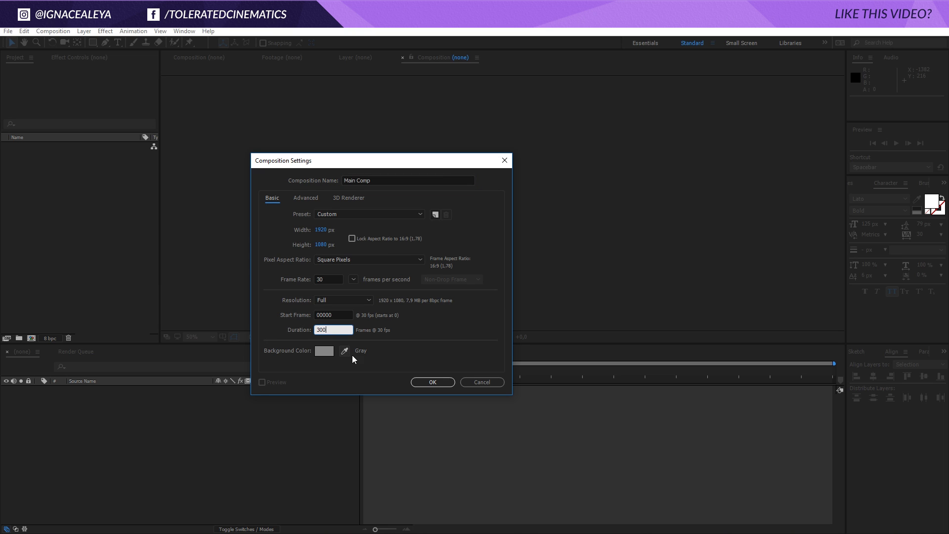
{"action": "left_click", "coordinate": [419, 383]}
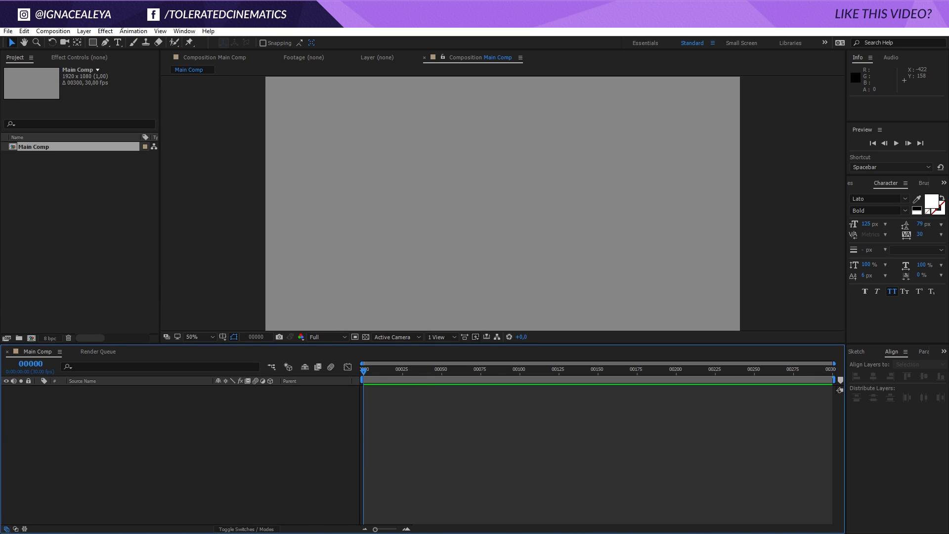
Add a text layer reading TOLERATED to the Main Comp composition
{"action": "key", "text": "ctrl+t"}
{"action": "left_click", "coordinate": [418, 183]}
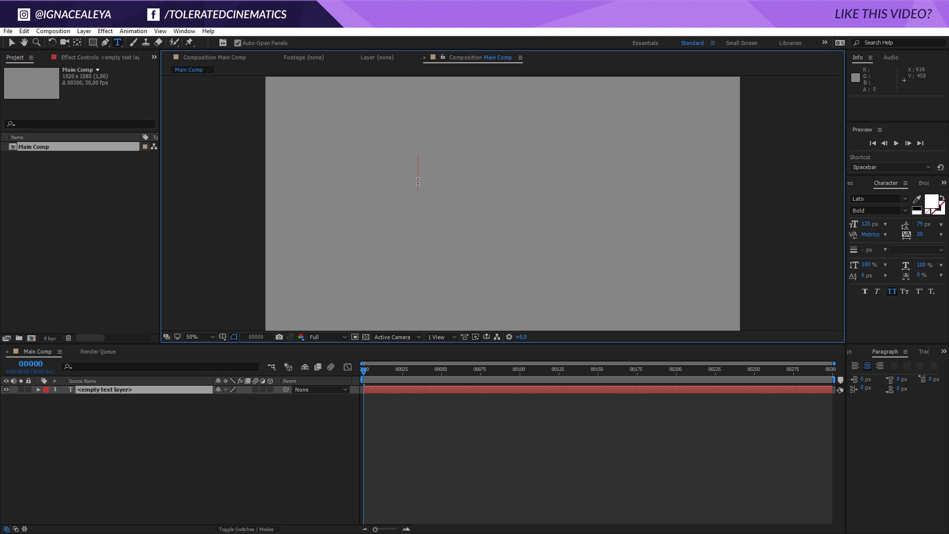
{"action": "type", "text": "TOLERATED"}
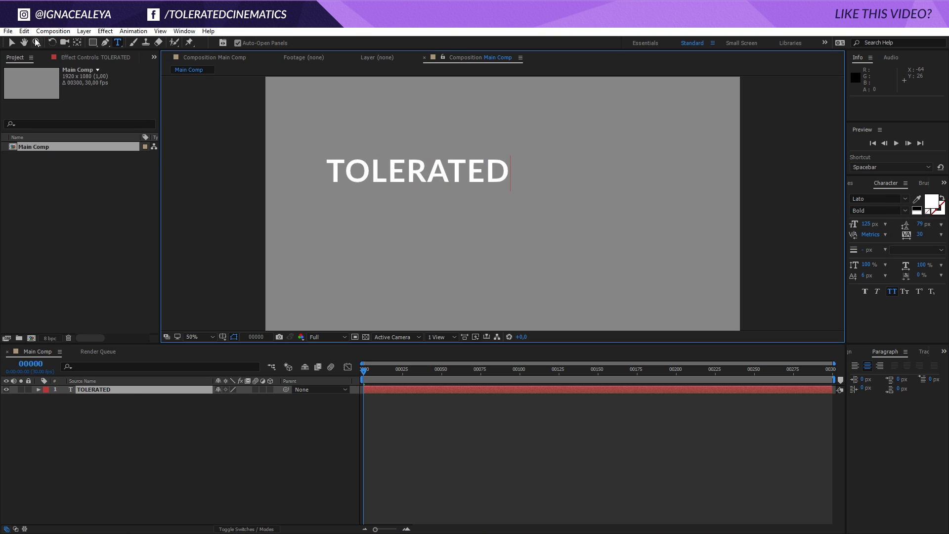
{"action": "key", "text": "Escape"}
{"action": "key", "text": "v"}
Center the TOLERATED text horizontally and vertically in the composition
{"action": "left_click", "coordinate": [851, 352]}
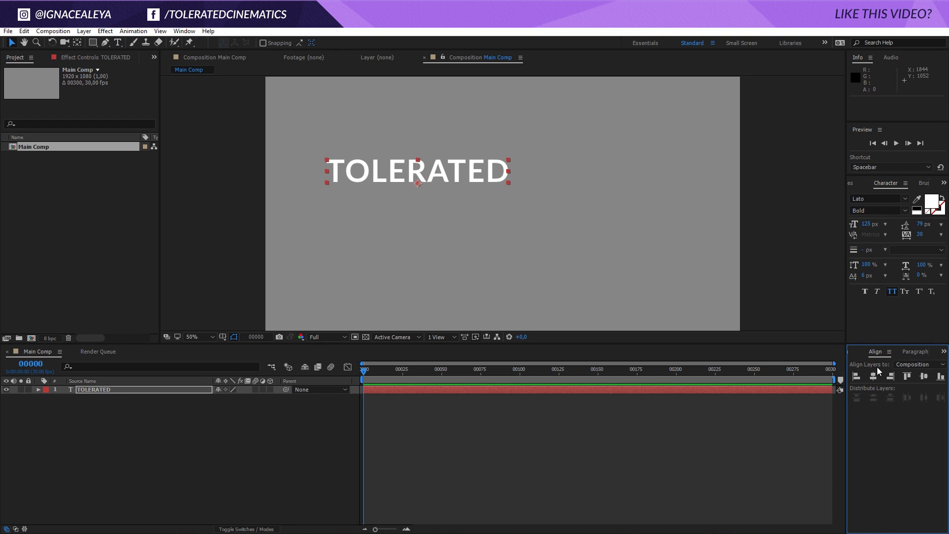
{"action": "left_click", "coordinate": [873, 376]}
{"action": "left_click", "coordinate": [923, 376]}
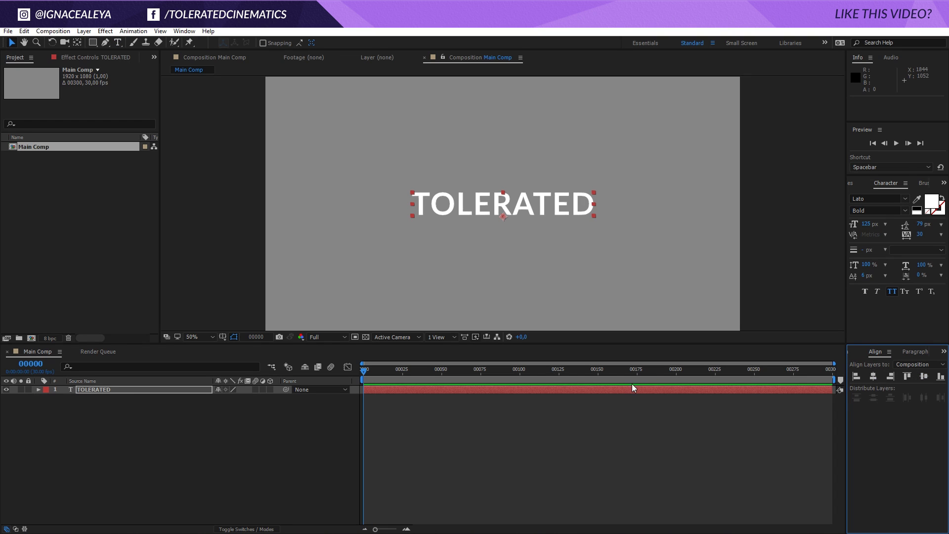
Create a black (000000) solid named BG and place it beneath the TOLERATED text layer
{"action": "right_click", "coordinate": [225, 431]}
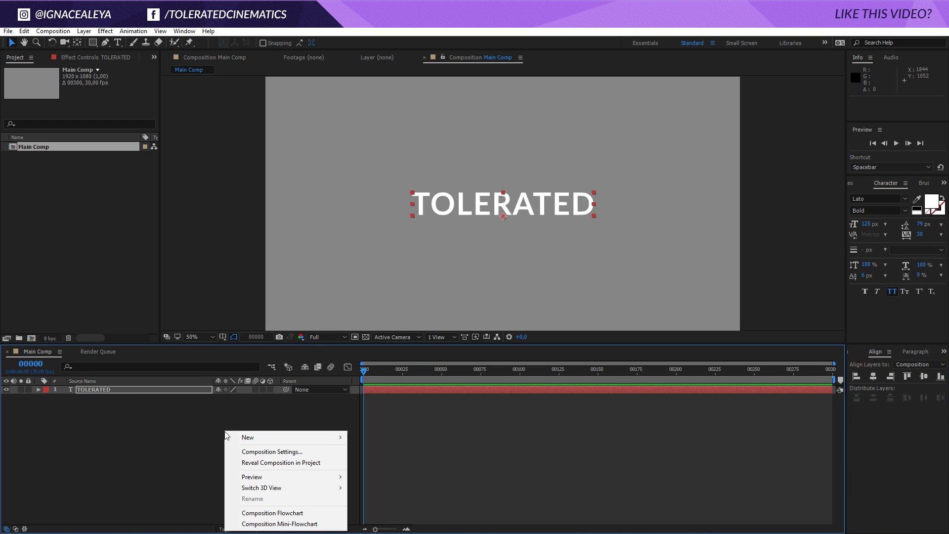
{"action": "mouse_move", "coordinate": [238, 436]}
{"action": "left_click", "coordinate": [173, 463]}
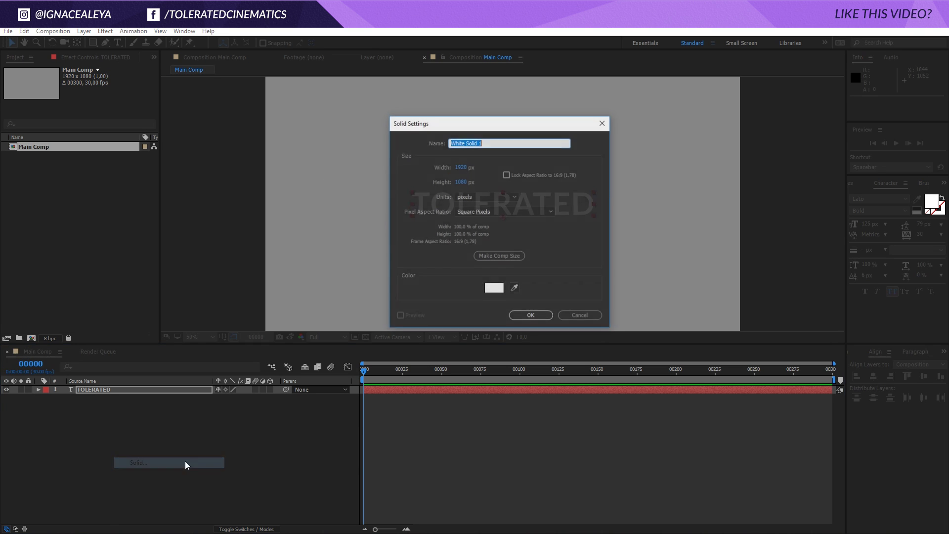
{"action": "left_click", "coordinate": [493, 289]}
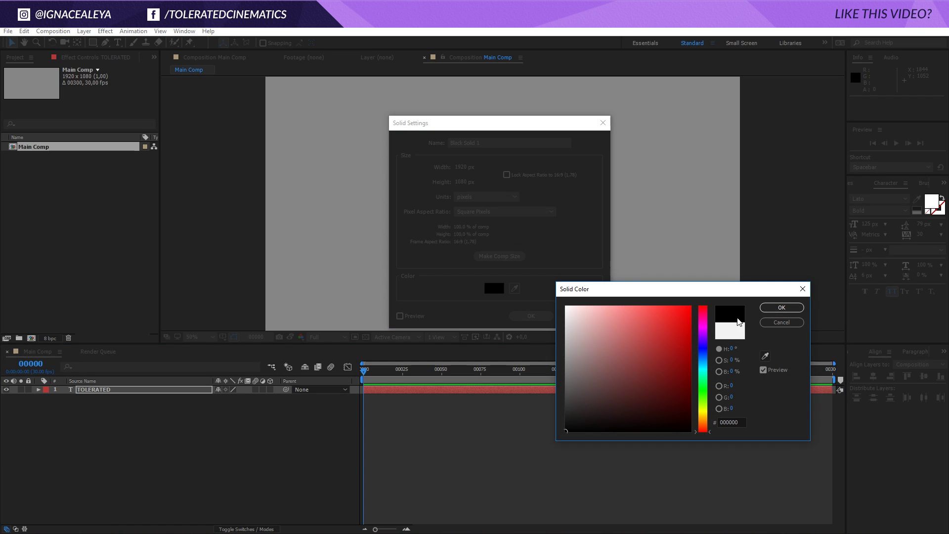
{"action": "left_click", "coordinate": [782, 308]}
{"action": "type", "text": "BG"}
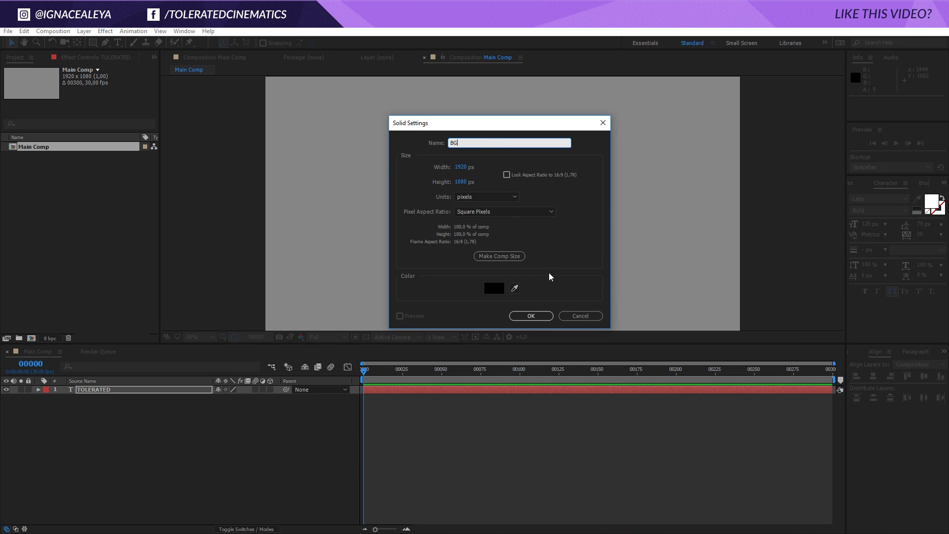
{"action": "left_click", "coordinate": [531, 316]}
{"action": "left_click_drag", "start_coordinate": [113, 393], "coordinate": [112, 410]}
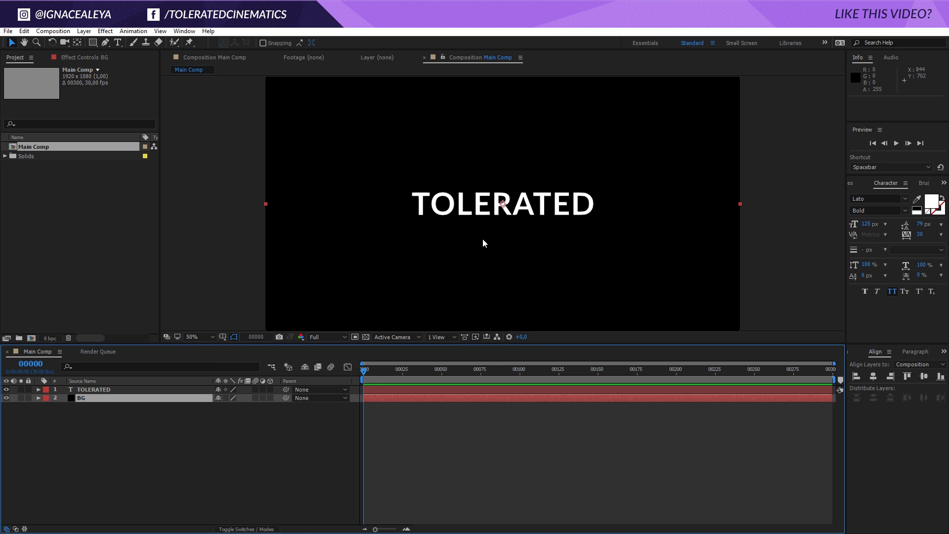
{"action": "left_click", "coordinate": [242, 434]}
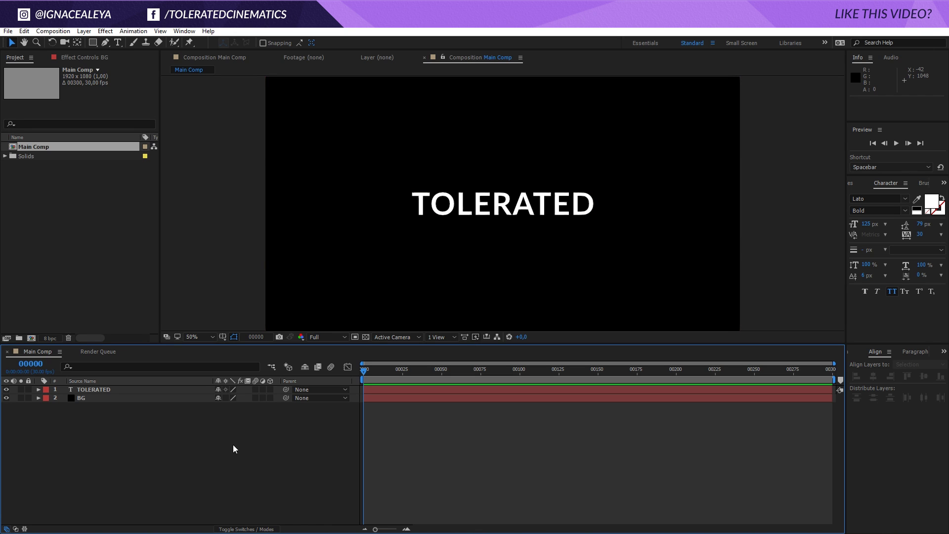
Create a second composition named Displacement Matte, keeping the default settings
{"action": "left_click", "coordinate": [53, 31]}
{"action": "left_click", "coordinate": [59, 44]}
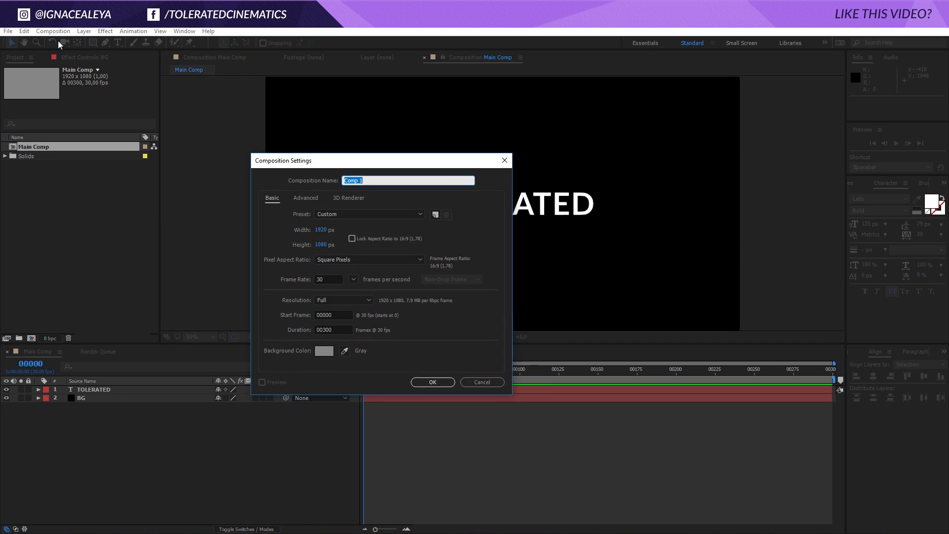
{"action": "type", "text": "Displacement MAtte"}
{"action": "key", "text": "Return"}
Add a black solid named Fractal Noise to the Displacement Matte composition
{"action": "right_click", "coordinate": [228, 420]}
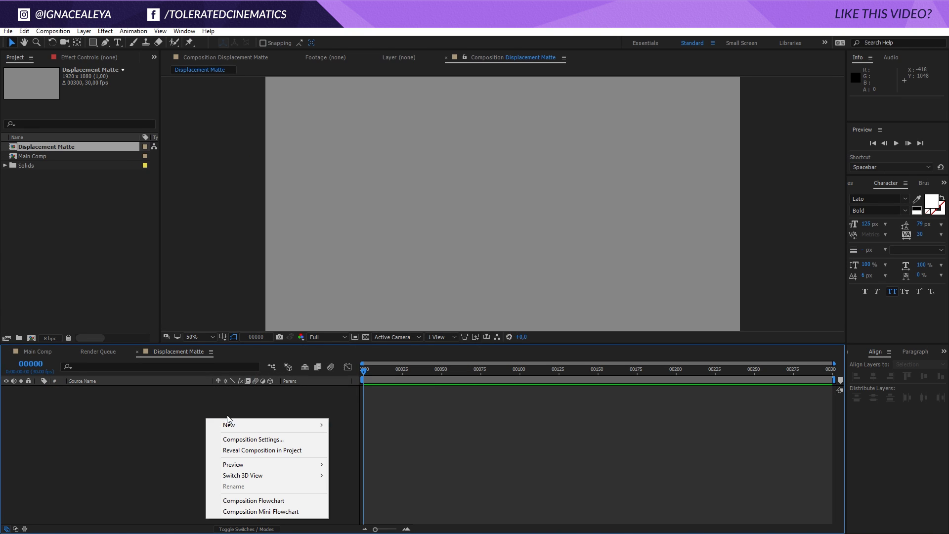
{"action": "mouse_move", "coordinate": [206, 426]}
{"action": "left_click", "coordinate": [132, 445]}
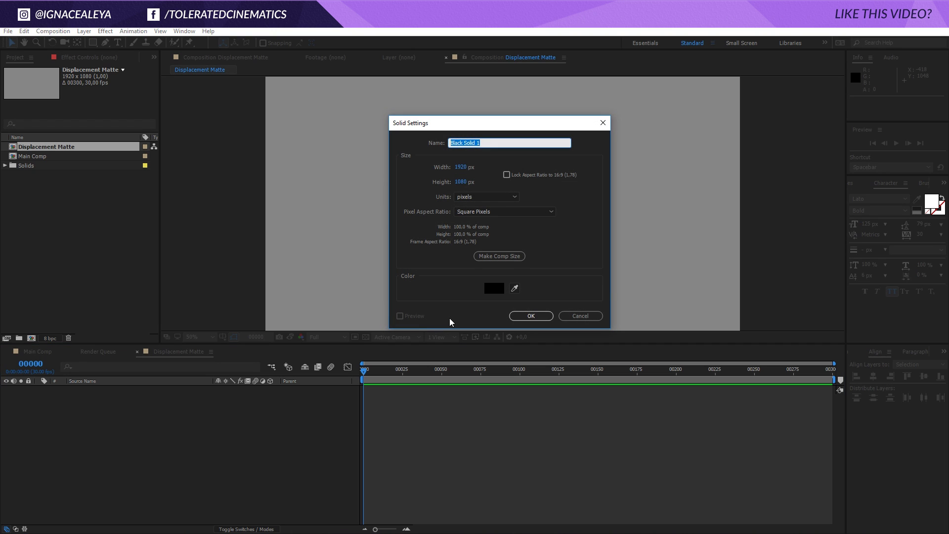
{"action": "type", "text": "Fractal Noise"}
{"action": "key", "text": "Return"}
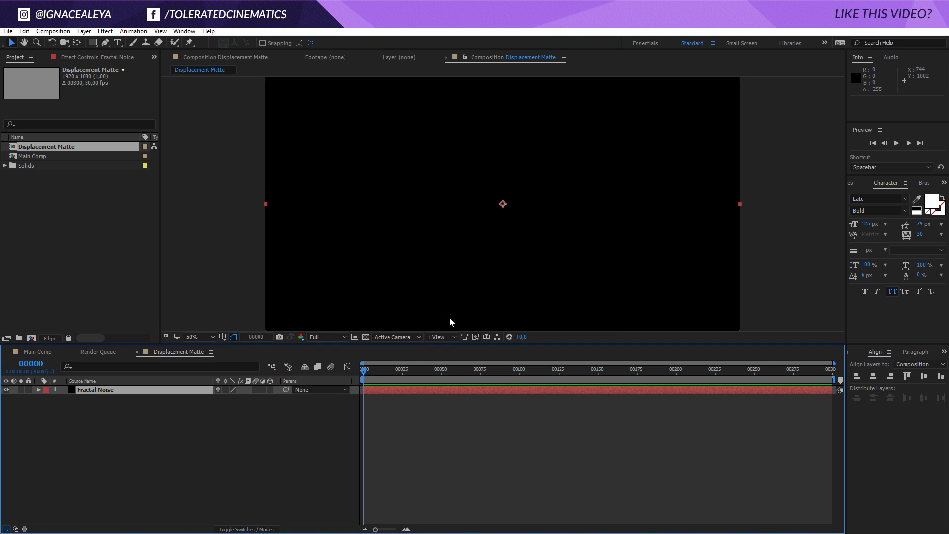
Apply the Fractal Noise effect to the Fractal Noise solid
{"action": "left_click", "coordinate": [104, 31]}
{"action": "mouse_move", "coordinate": [43, 231]}
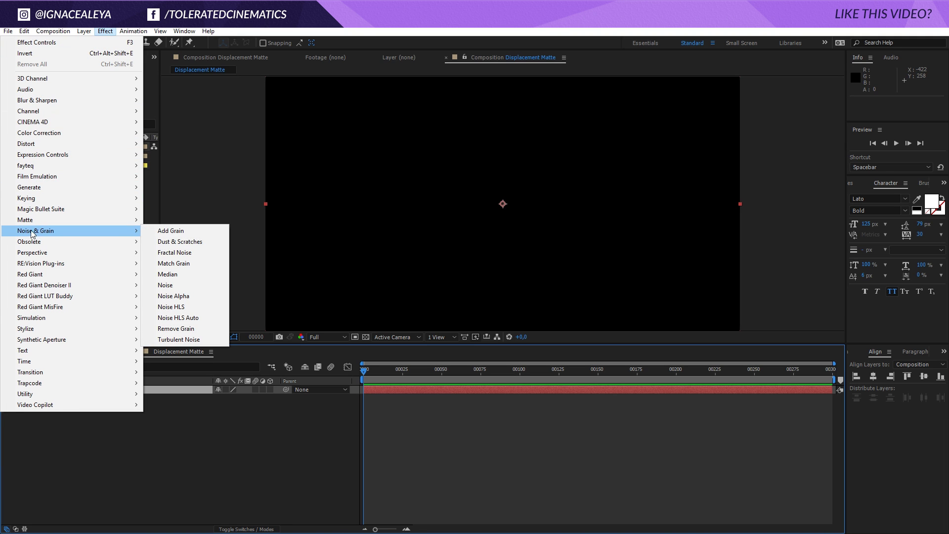
{"action": "left_click", "coordinate": [181, 255]}
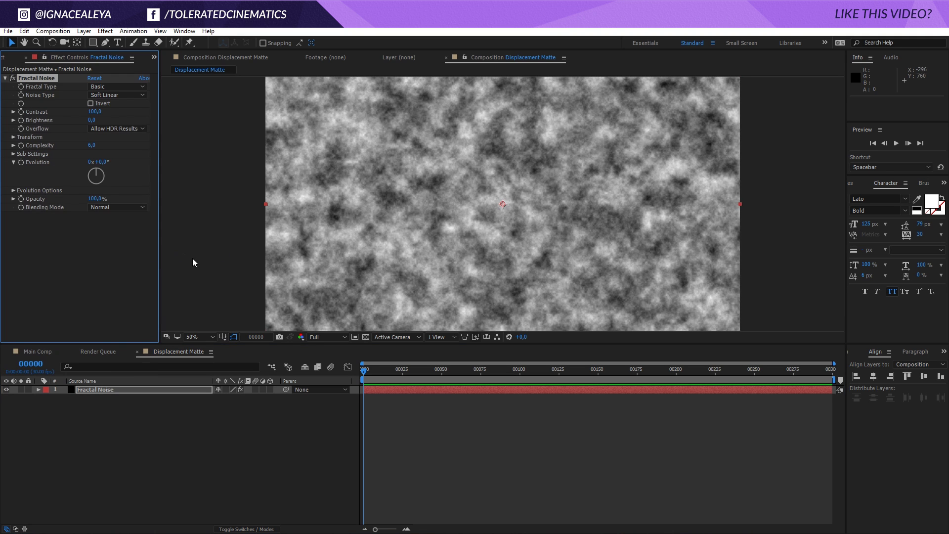
Set the Fractal Noise effect's noise type to Block and its complexity to 2
{"action": "left_click", "coordinate": [117, 95]}
{"action": "left_click", "coordinate": [111, 106]}
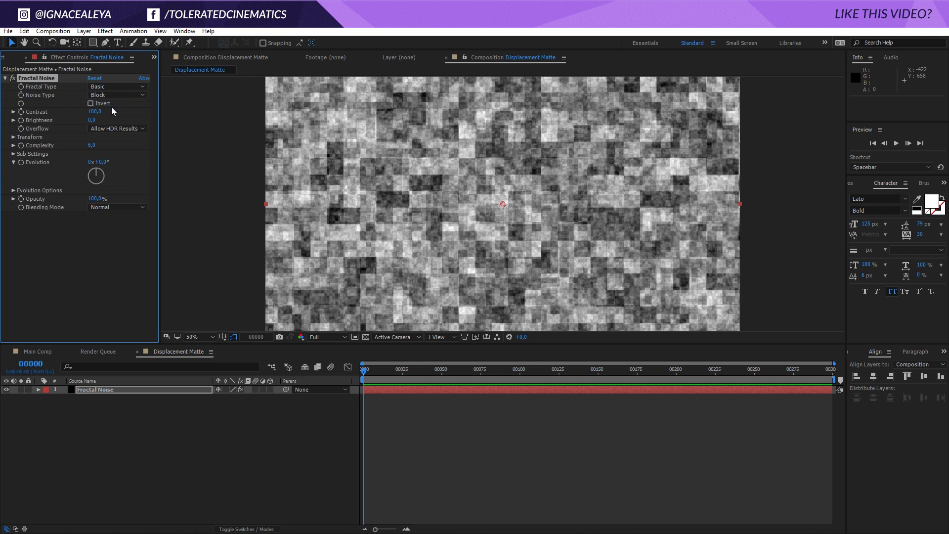
{"action": "left_click", "coordinate": [93, 145]}
{"action": "type", "text": "2"}
{"action": "key", "text": "Return"}
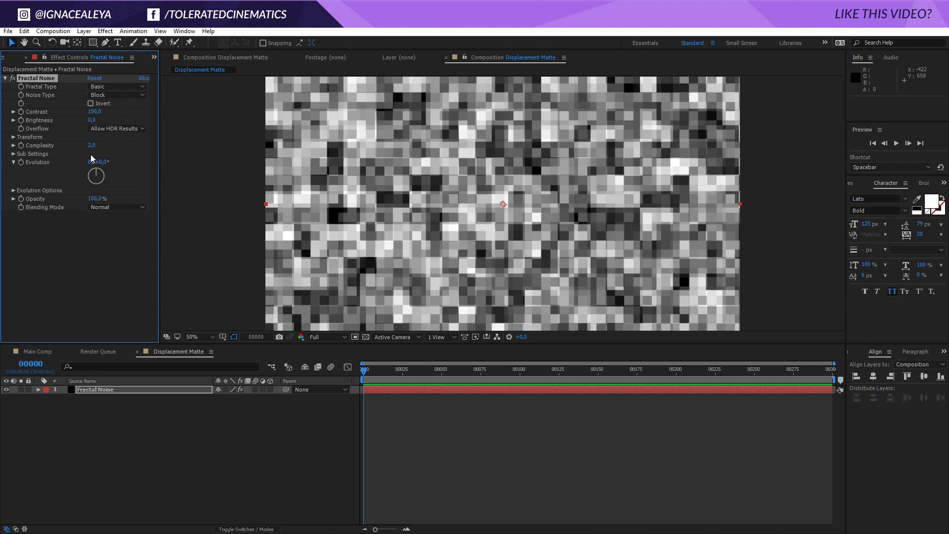
Add the expression wiggle(20,500) to the Fractal Noise brightness and scrub the timeline to preview it
{"action": "left_click", "coordinate": [20, 121], "text": "alt"}
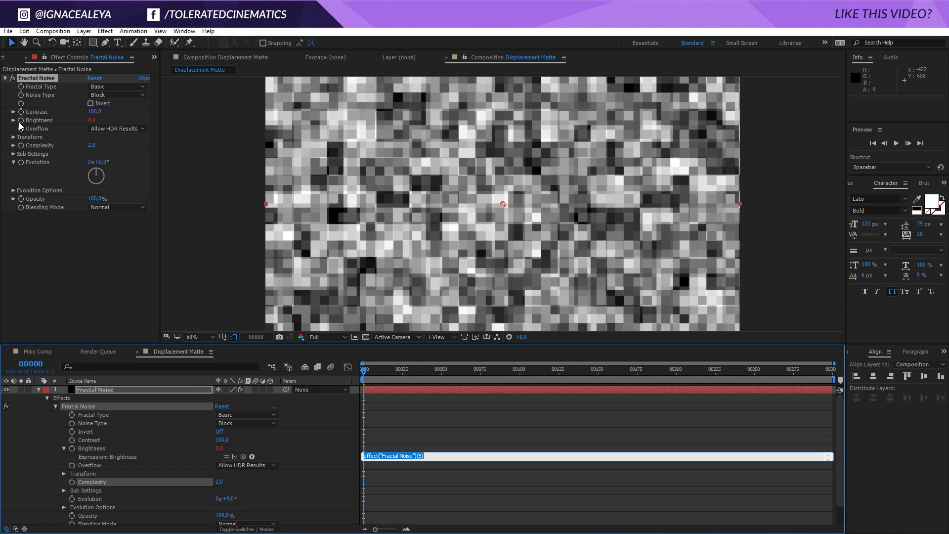
{"action": "type", "text": "wiggle(20,500)"}
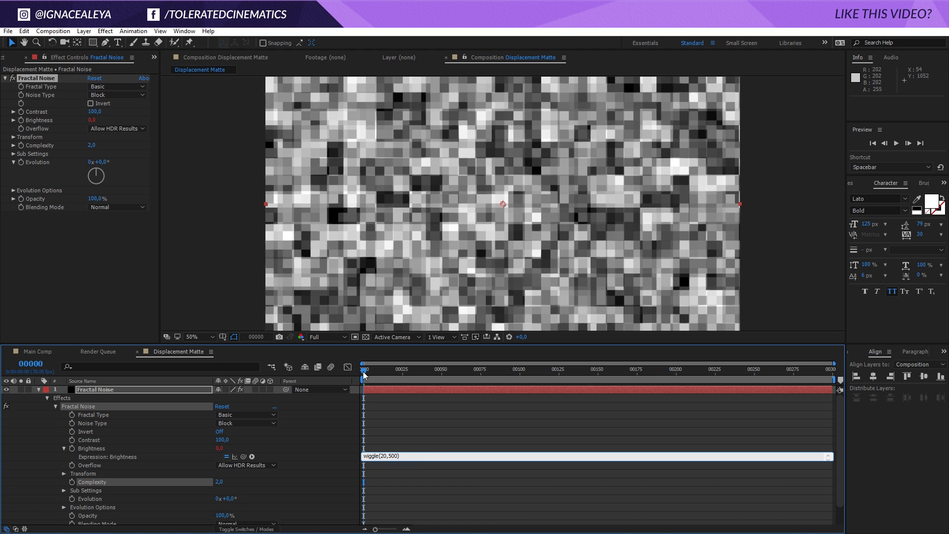
{"action": "left_click", "coordinate": [384, 403]}
{"action": "left_click", "coordinate": [367, 372]}
{"action": "left_click_drag", "start_coordinate": [367, 373], "coordinate": [421, 399]}
Change the brightness expression to wiggle(20,250) and scrub the timeline to check the flicker
{"action": "left_click", "coordinate": [393, 456]}
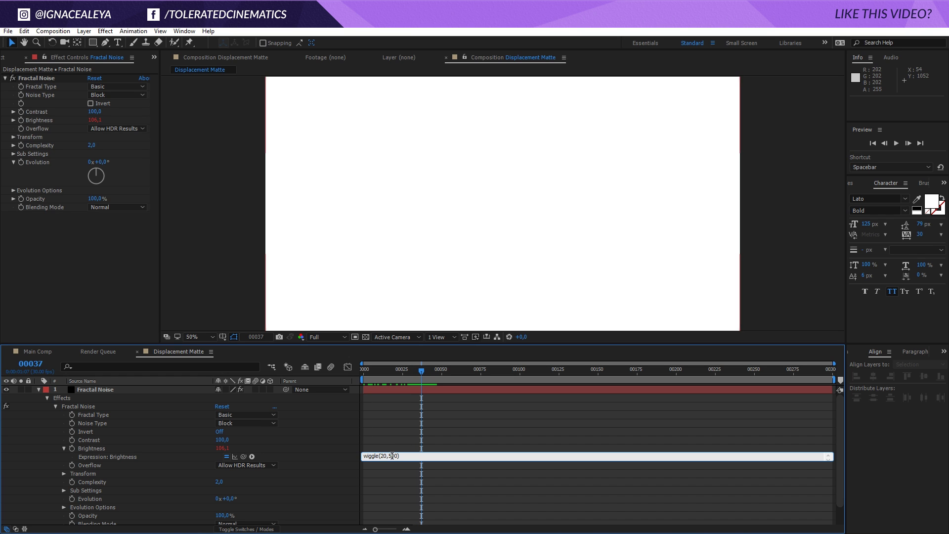
{"action": "key", "text": "Delete"}
{"action": "key", "text": "Delete"}
{"action": "type", "text": "25"}
{"action": "left_click", "coordinate": [400, 419]}
{"action": "left_click", "coordinate": [415, 371]}
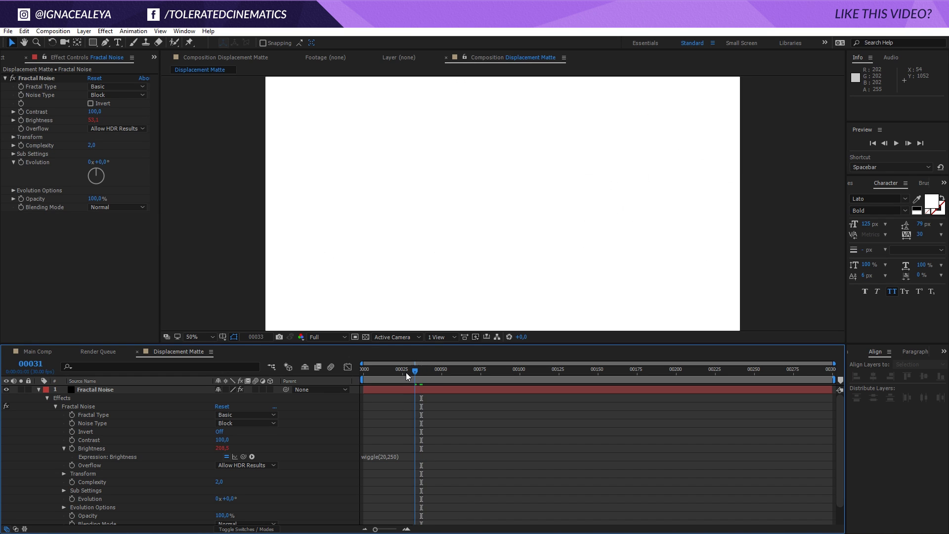
{"action": "left_click_drag", "start_coordinate": [406, 373], "coordinate": [383, 387]}
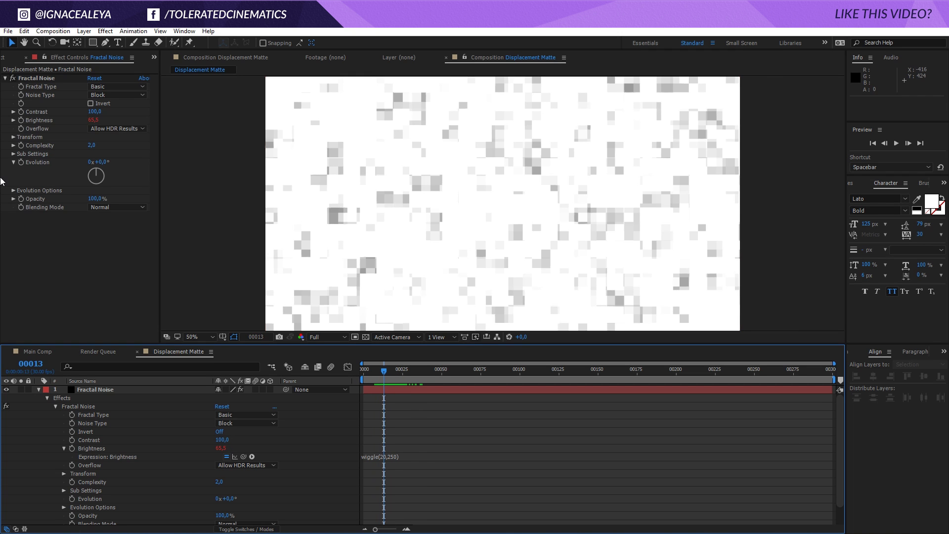
Turn off uniform scaling in the noise transform and give Scale Width the expression wiggle(25,500)
{"action": "left_click", "coordinate": [14, 137]}
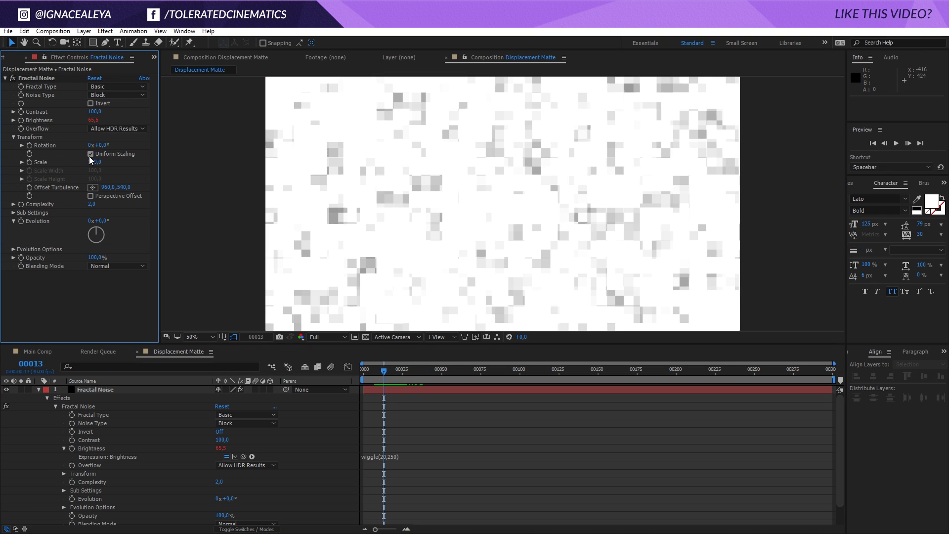
{"action": "left_click", "coordinate": [22, 162]}
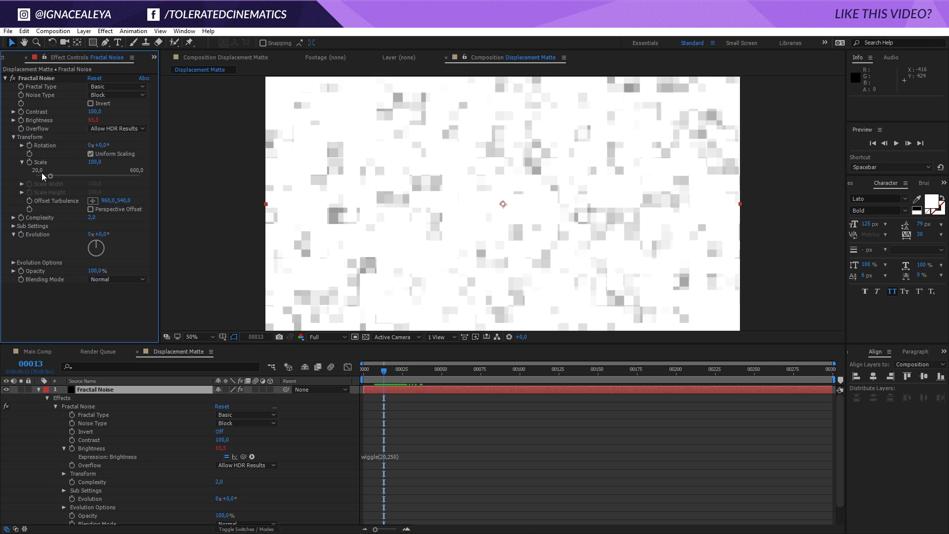
{"action": "left_click", "coordinate": [91, 153]}
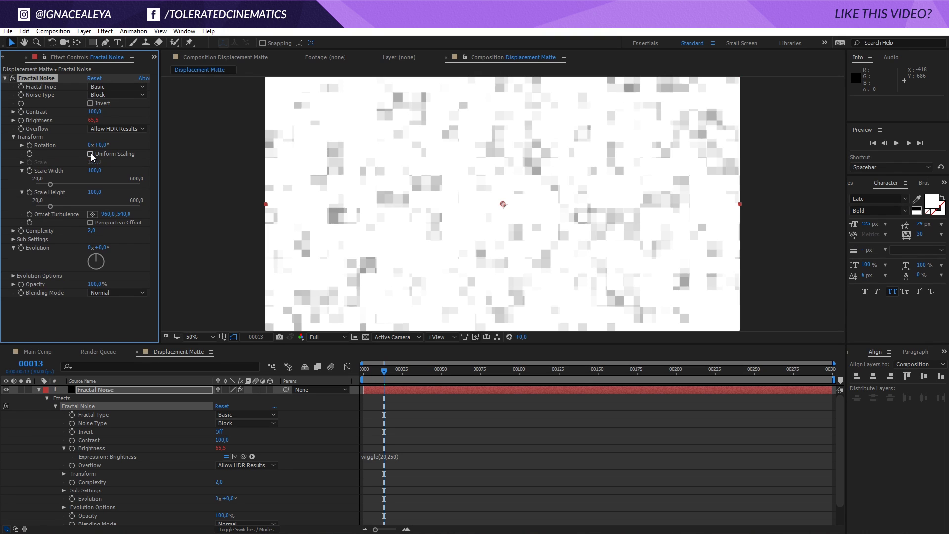
{"action": "left_click", "coordinate": [29, 171], "text": "alt"}
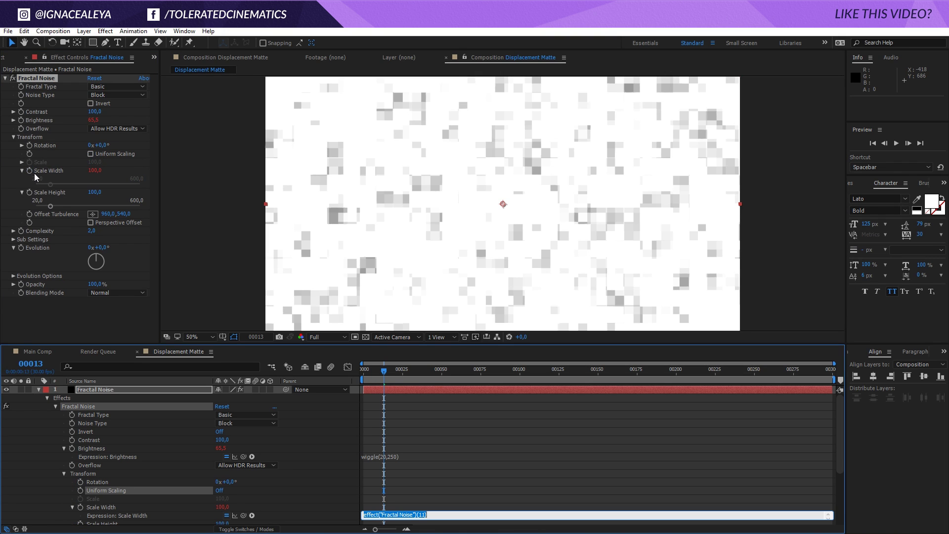
{"action": "type", "text": "wiggle(25,500"}
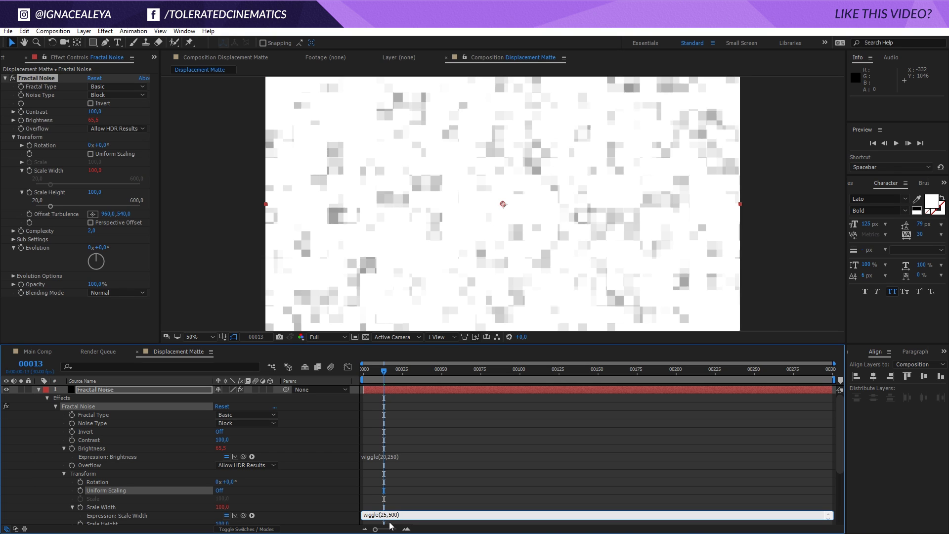
Copy the Scale Width wiggle expression and apply it to Scale Height as well
{"action": "key", "text": "ctrl+a"}
{"action": "key", "text": "ctrl+c"}
{"action": "left_click_drag", "start_coordinate": [838, 439], "coordinate": [841, 461]}
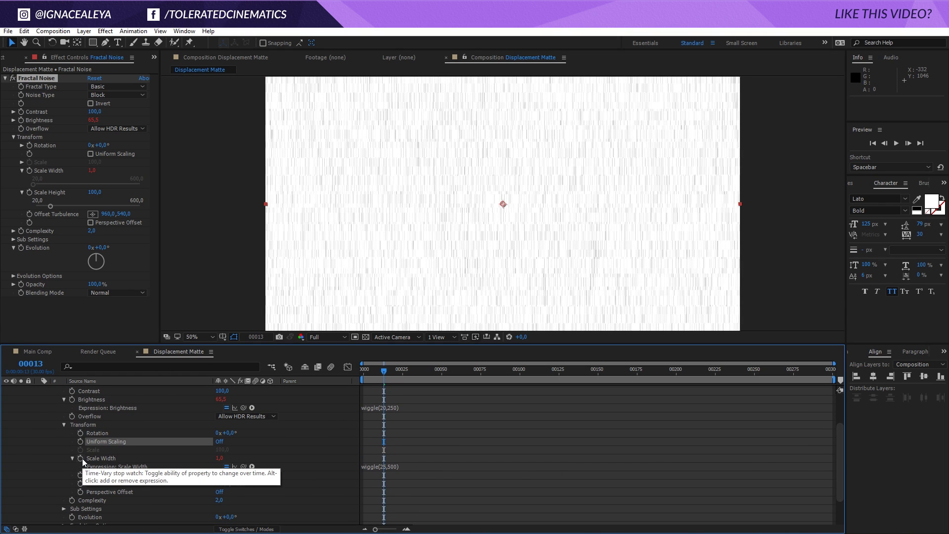
{"action": "left_click", "coordinate": [80, 476], "text": "alt"}
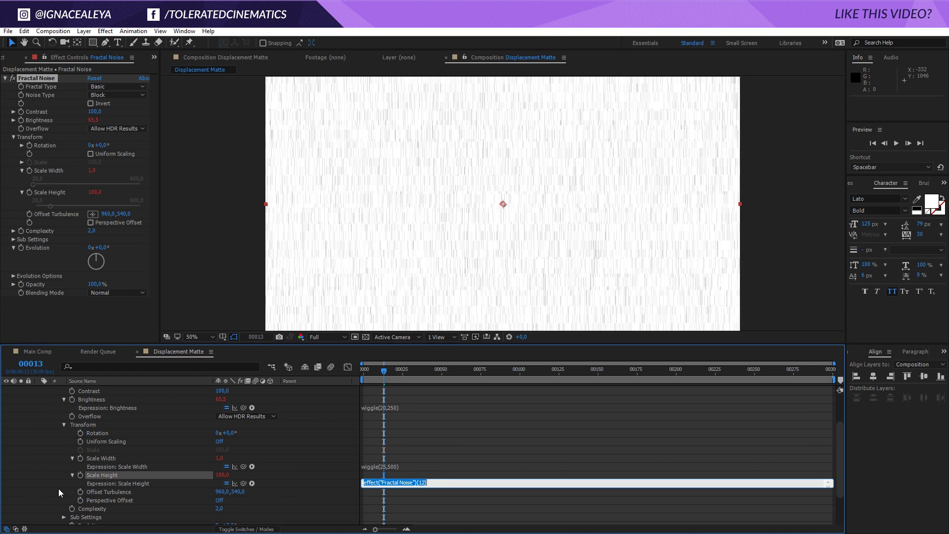
{"action": "key", "text": "ctrl+v"}
{"action": "left_click", "coordinate": [387, 449]}
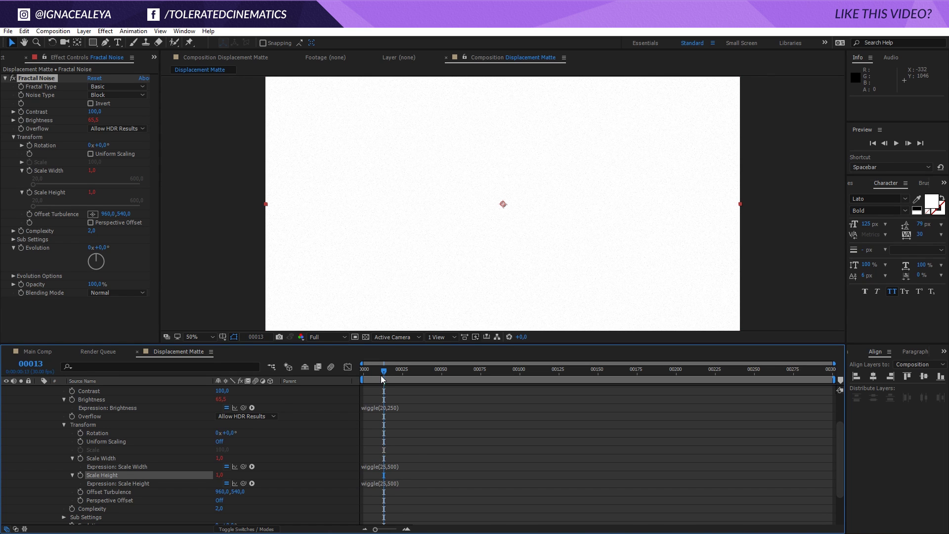
Increase the noise's base Scale Width and Scale Height values, scrubbing the timeline to check the block sizes
{"action": "left_click_drag", "start_coordinate": [382, 378], "coordinate": [429, 389]}
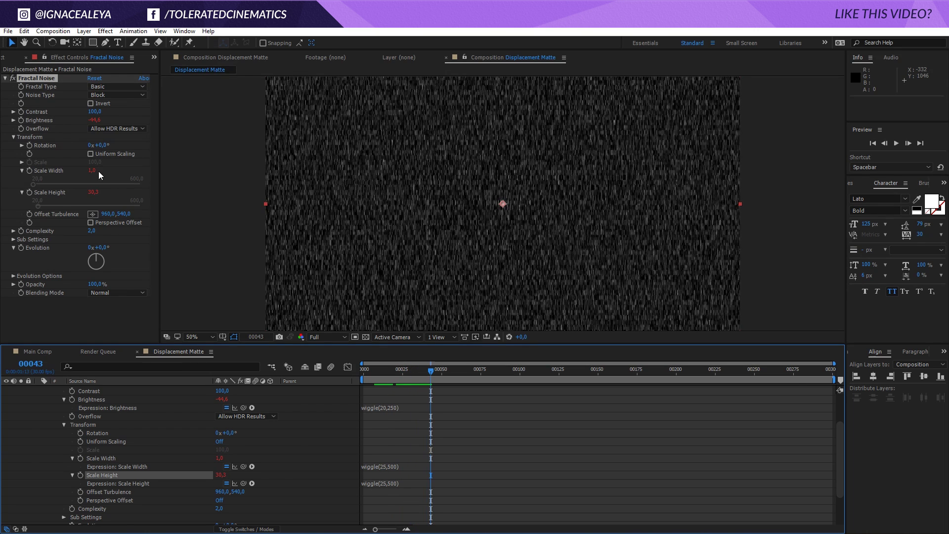
{"action": "left_click_drag", "start_coordinate": [93, 170], "coordinate": [166, 182]}
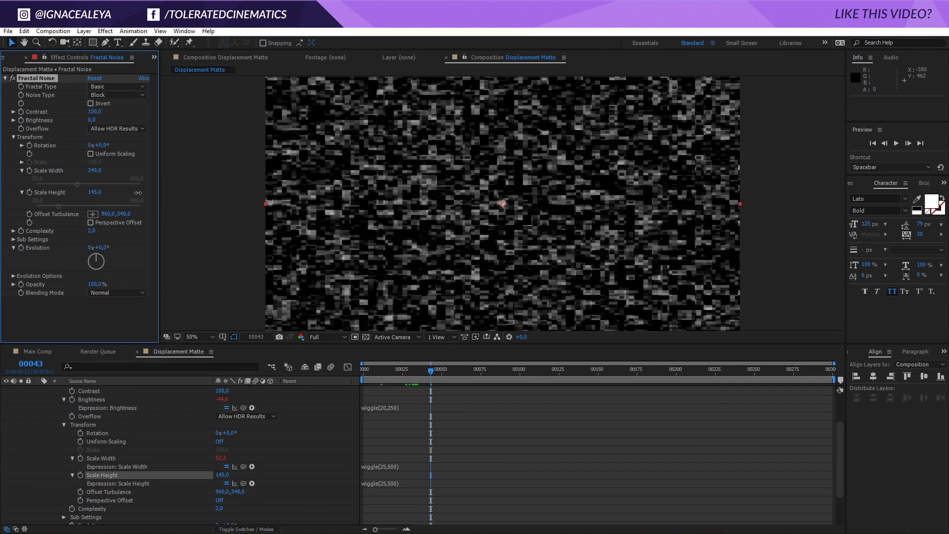
{"action": "left_click_drag", "start_coordinate": [93, 170], "coordinate": [108, 169]}
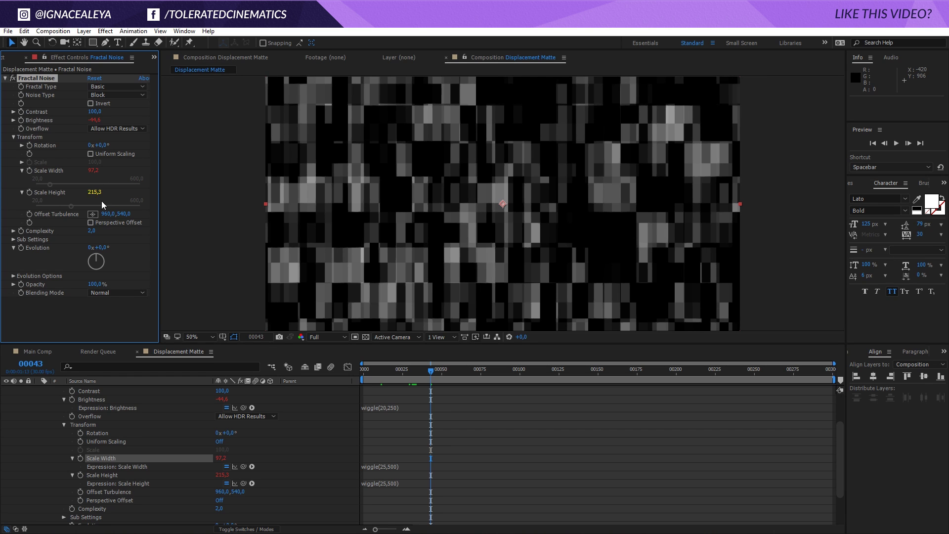
{"action": "left_click_drag", "start_coordinate": [404, 376], "coordinate": [462, 378]}
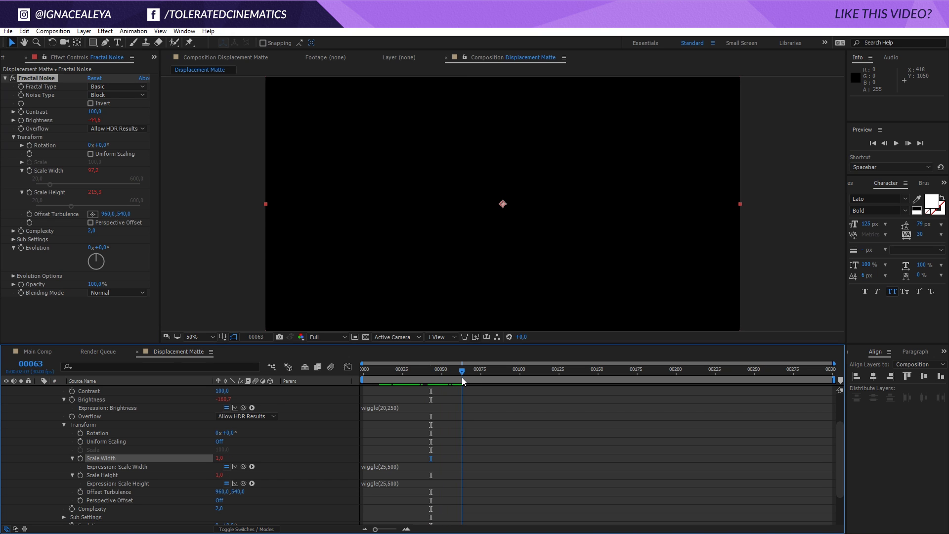
Add the expression time*500 to the Fractal Noise Evolution and play back the composition to preview it
{"action": "left_click", "coordinate": [20, 248], "text": "alt"}
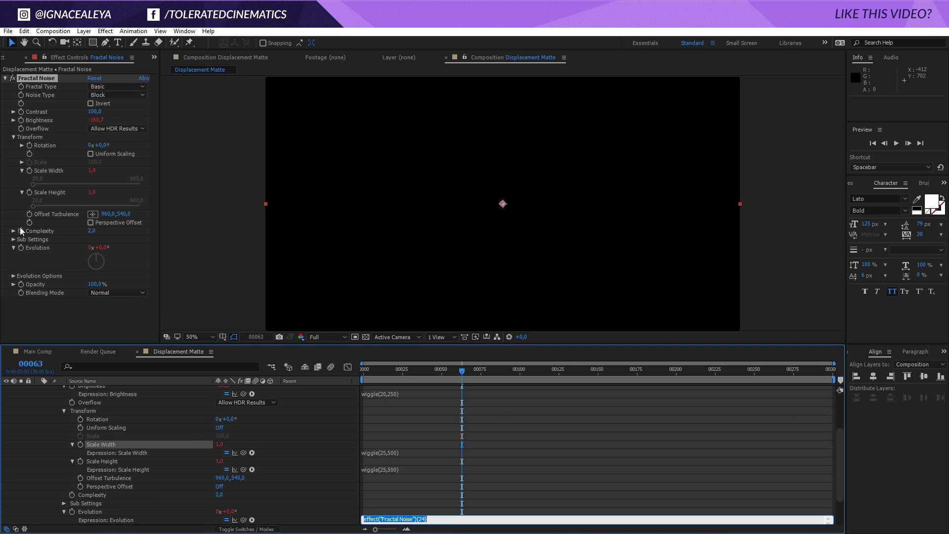
{"action": "type", "text": "time*500"}
{"action": "key", "text": "KP_Enter"}
{"action": "left_click", "coordinate": [433, 372]}
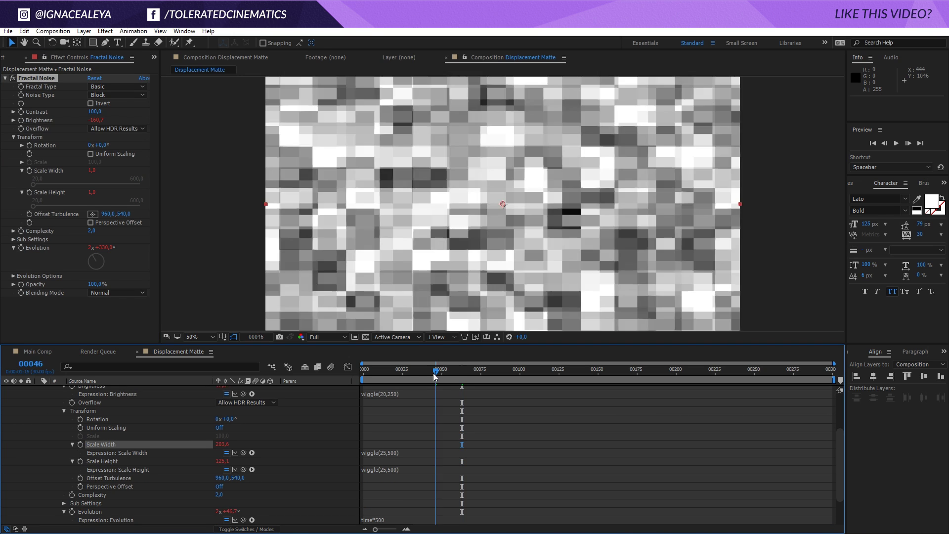
{"action": "key", "text": "space"}
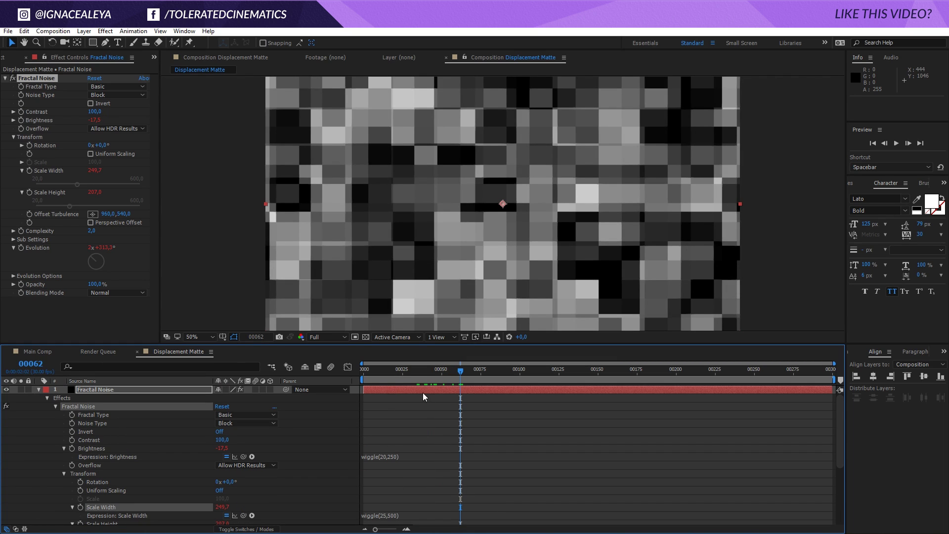
Place the Displacement Matte composition above the TOLERATED text layer in Main Comp and hide it
{"action": "left_click", "coordinate": [37, 351]}
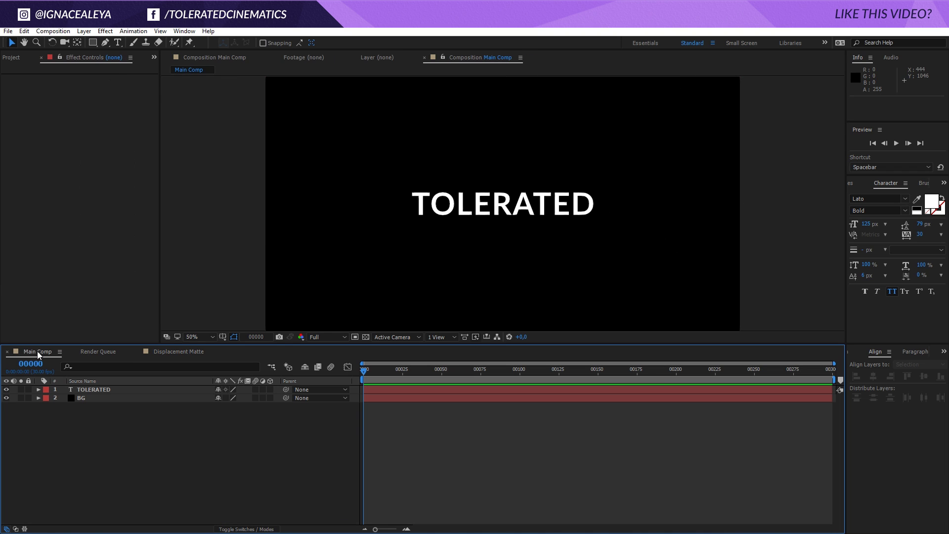
{"action": "left_click", "coordinate": [13, 58]}
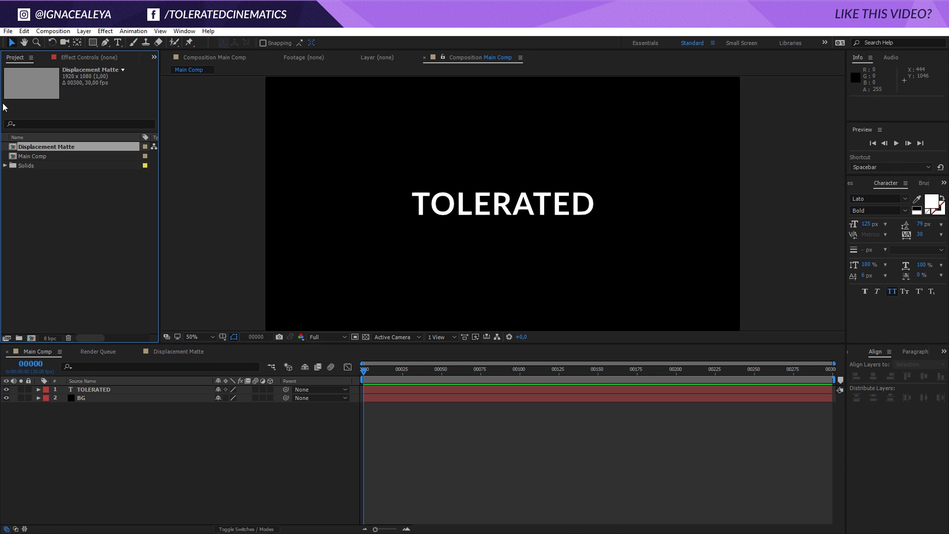
{"action": "left_click_drag", "start_coordinate": [26, 145], "coordinate": [102, 388]}
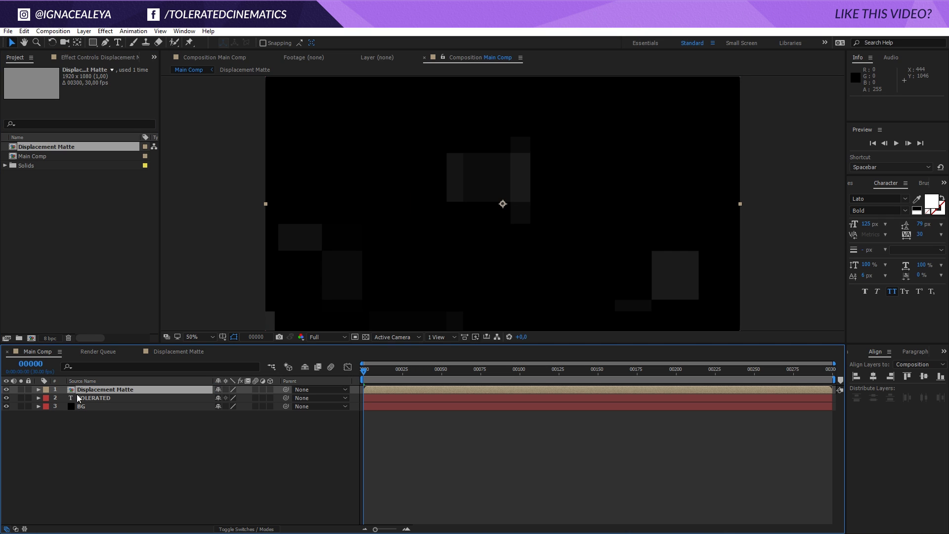
{"action": "left_click", "coordinate": [7, 389]}
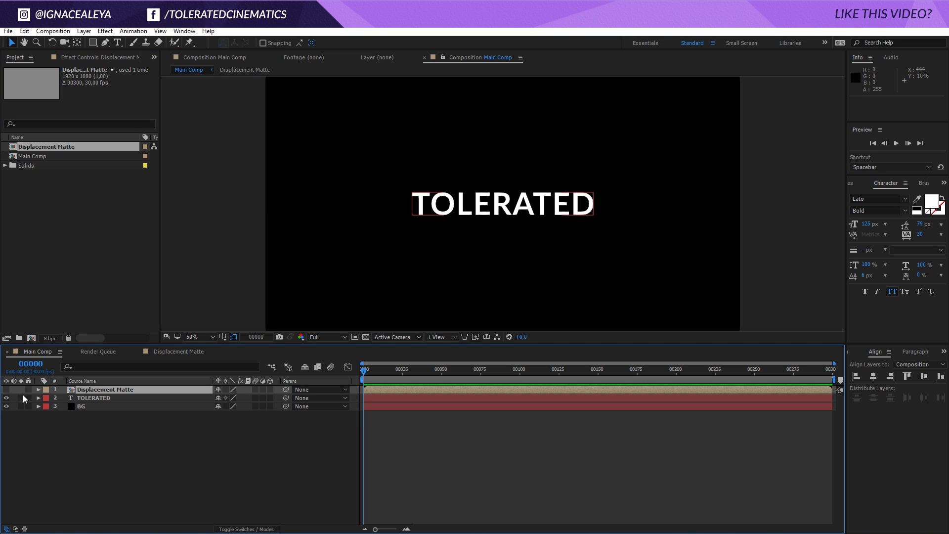
Set the TOLERATED layer's track matte to Luma Matte "Displacement Matte" and preview the flickering text
{"action": "left_click", "coordinate": [247, 529]}
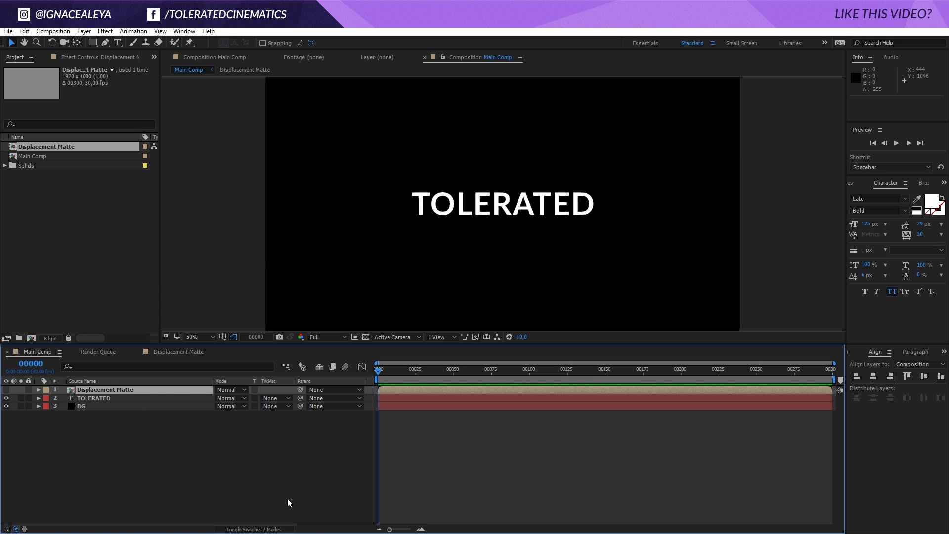
{"action": "left_click", "coordinate": [286, 401]}
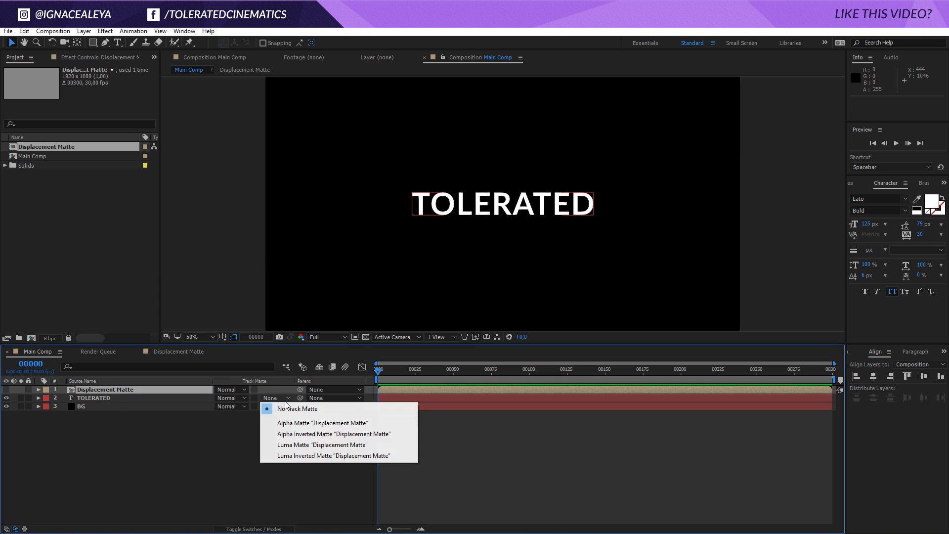
{"action": "left_click", "coordinate": [306, 445]}
{"action": "left_click_drag", "start_coordinate": [379, 374], "coordinate": [403, 378]}
{"action": "left_click", "coordinate": [447, 430]}
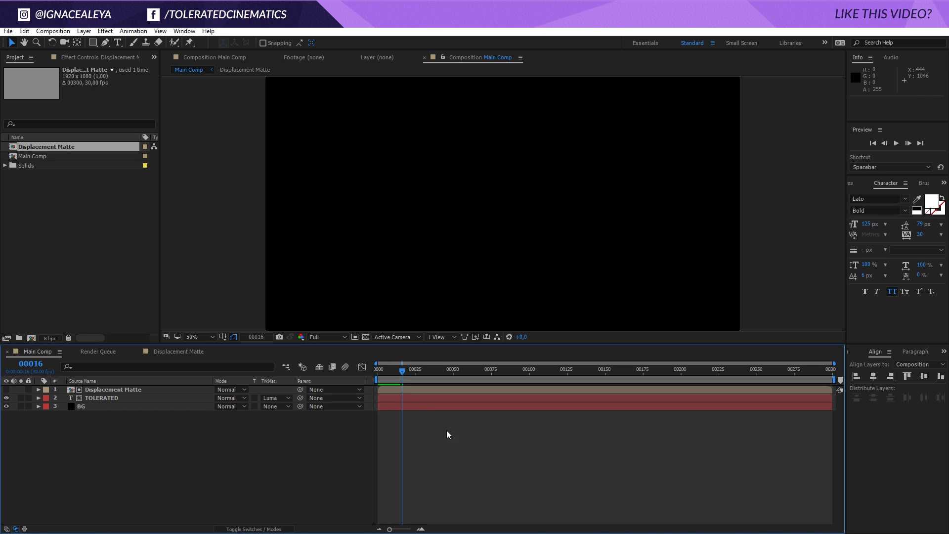
{"action": "key", "text": "space"}
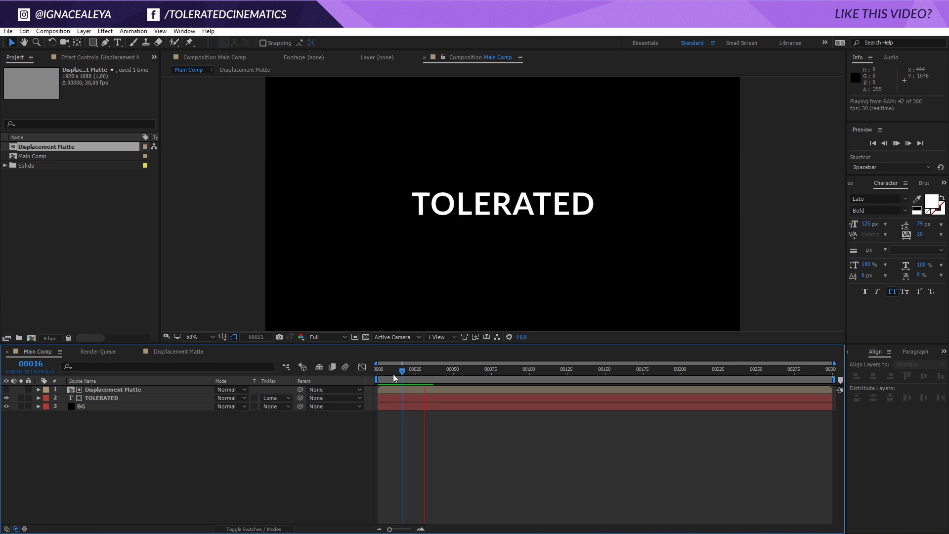
{"action": "left_click", "coordinate": [425, 375]}
{"action": "left_click_drag", "start_coordinate": [425, 375], "coordinate": [461, 395]}
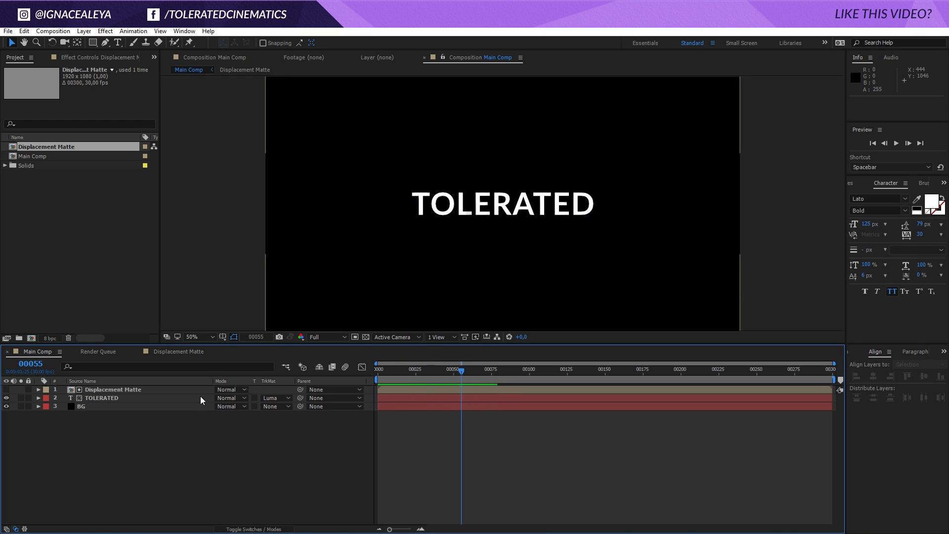
Duplicate the TOLERATED text layer and bring the copy to the top of the layer stack
{"action": "left_click", "coordinate": [101, 398]}
{"action": "key", "text": "ctrl+d"}
{"action": "key", "text": "ctrl+shift+bracketright"}
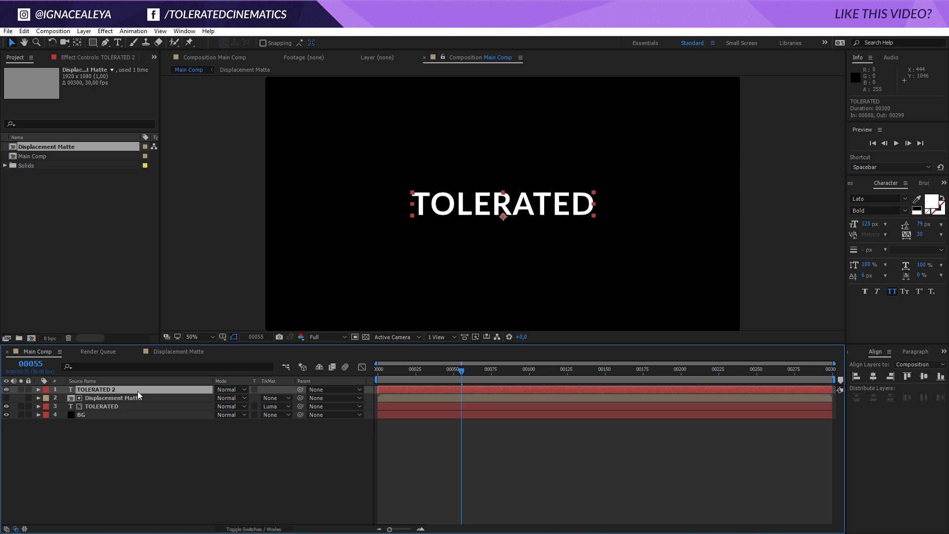
Trim the start of the duplicated text layer to frame 44 and play back the composition
{"action": "left_click_drag", "start_coordinate": [377, 389], "coordinate": [444, 389]}
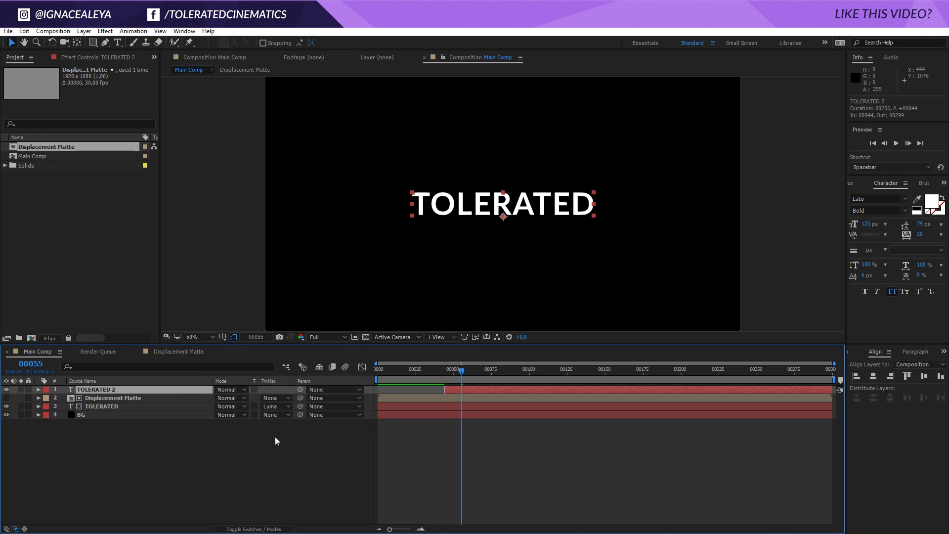
{"action": "left_click", "coordinate": [276, 398]}
{"action": "left_click", "coordinate": [196, 392]}
{"action": "left_click_drag", "start_coordinate": [464, 376], "coordinate": [453, 413]}
{"action": "left_click", "coordinate": [465, 452]}
{"action": "key", "text": "space"}
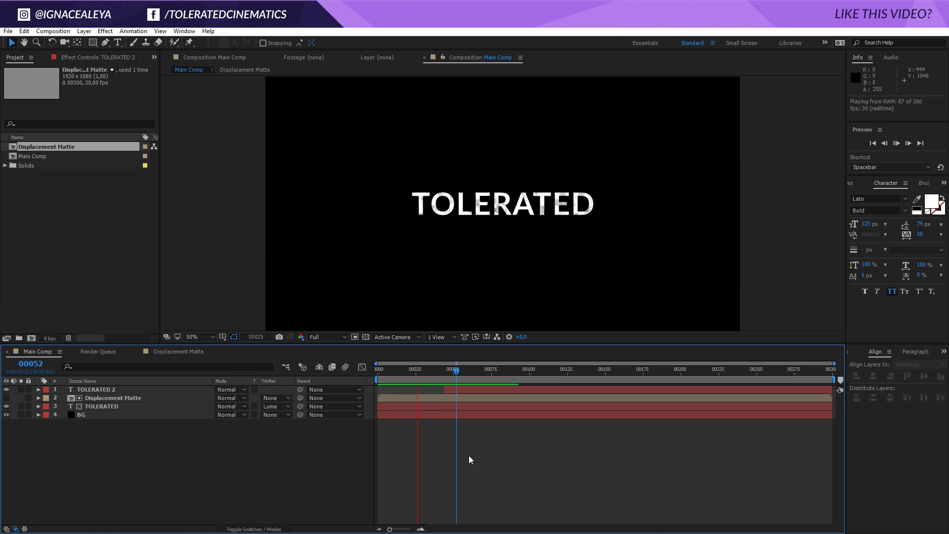
{"action": "left_click", "coordinate": [480, 373]}
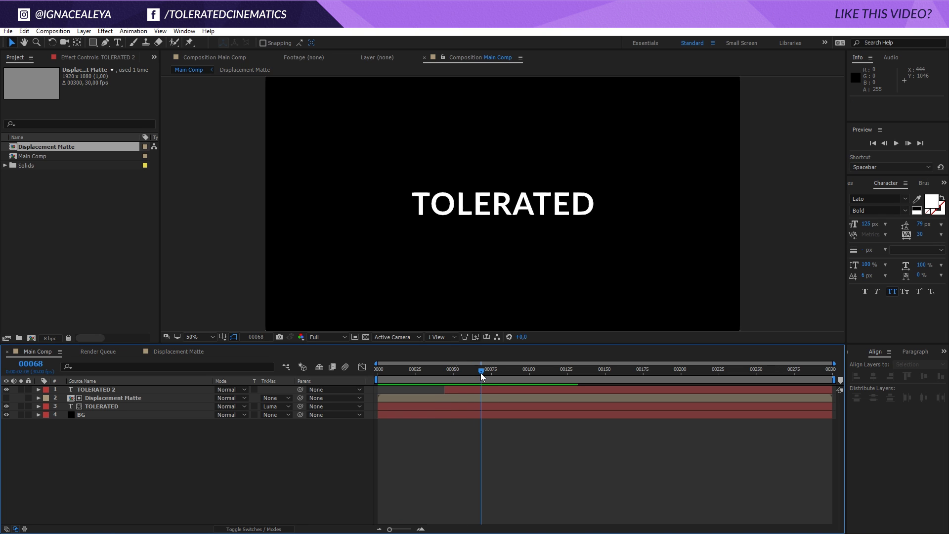
Add an adjustment layer named "Dispalcement" at the top and set the TOLERATED 2 layer to No Track Matte
{"action": "right_click", "coordinate": [90, 473]}
{"action": "mouse_move", "coordinate": [123, 379]}
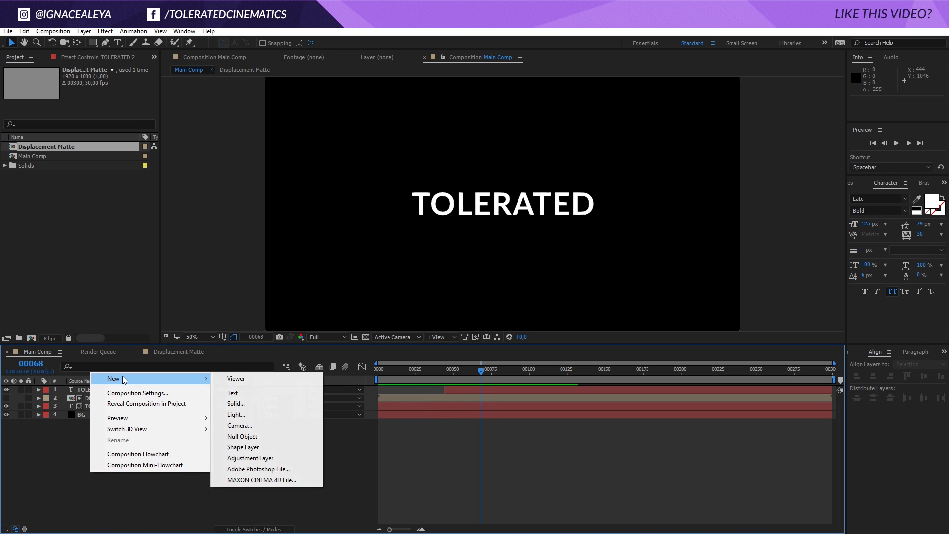
{"action": "left_click", "coordinate": [250, 458]}
{"action": "key", "text": "Return"}
{"action": "type", "text": "Dispalcement"}
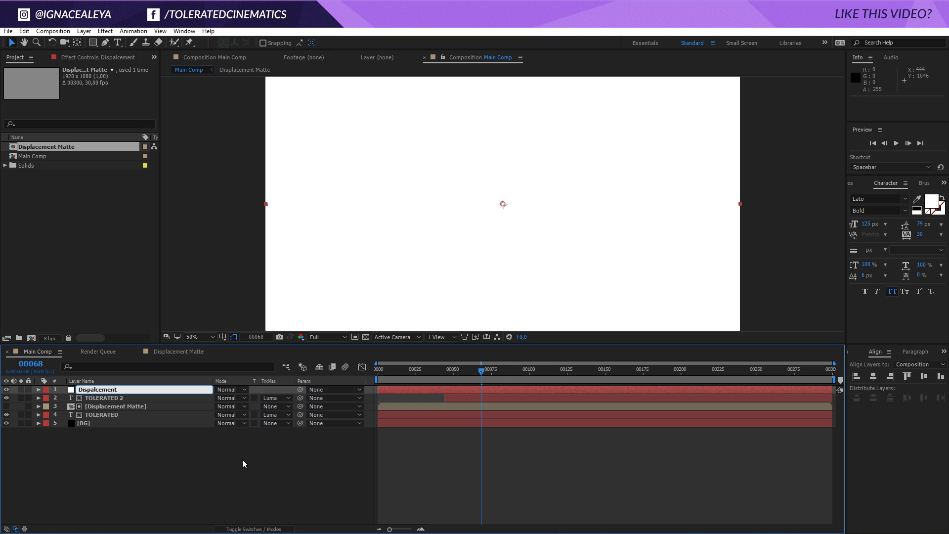
{"action": "key", "text": "Return"}
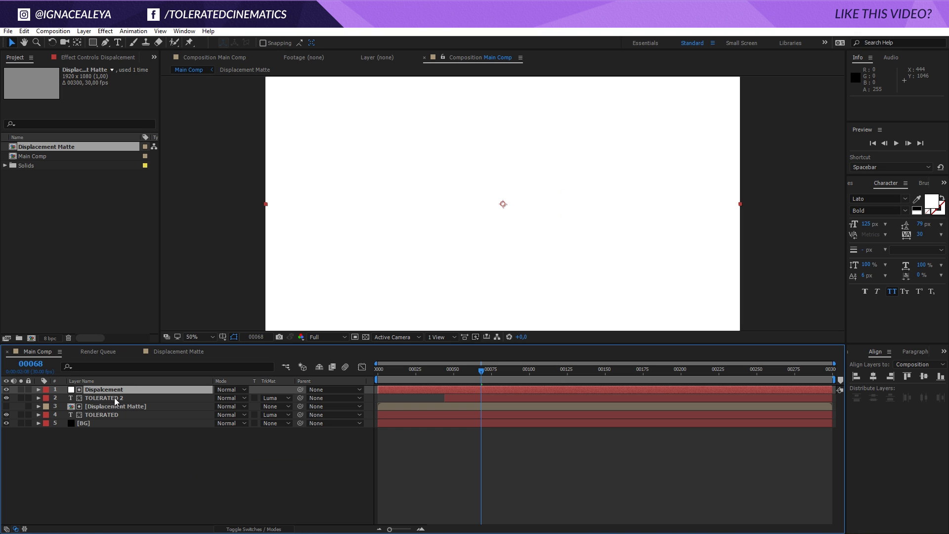
{"action": "left_click", "coordinate": [272, 398]}
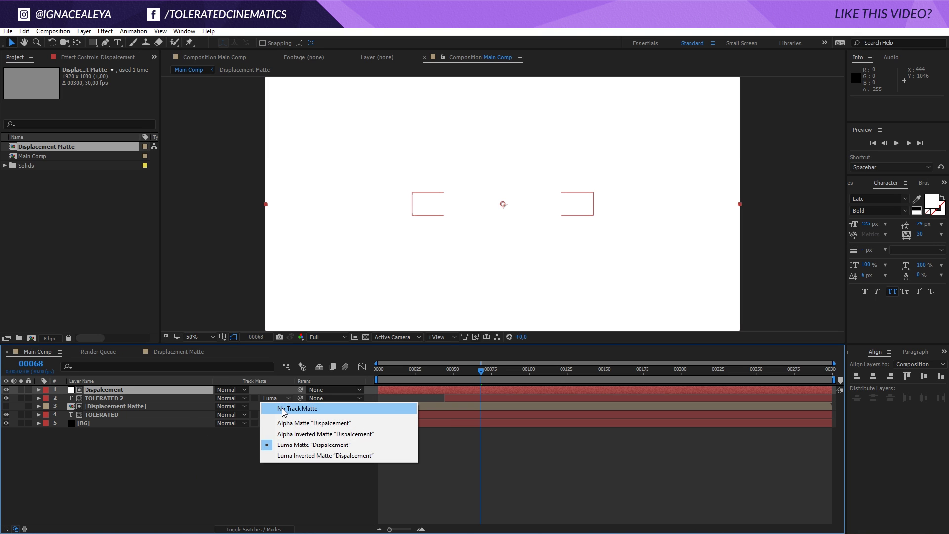
{"action": "left_click", "coordinate": [283, 410]}
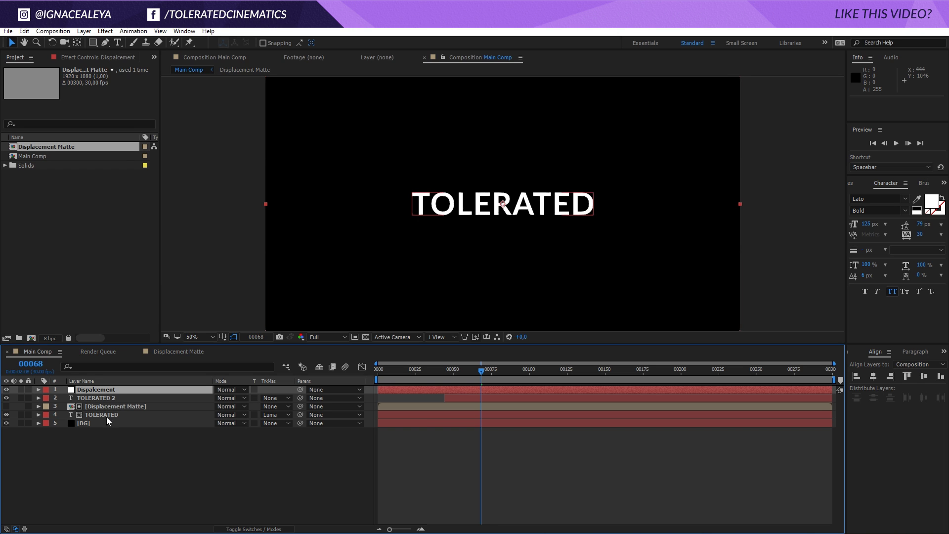
Apply the Displacement Map effect to the adjustment layer and look at its available map layers
{"action": "left_click", "coordinate": [105, 31]}
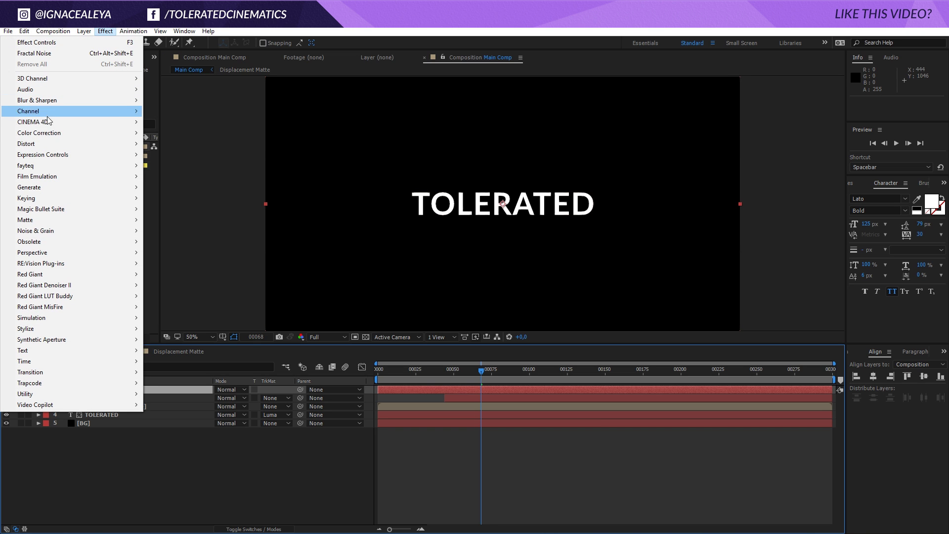
{"action": "mouse_move", "coordinate": [49, 143]}
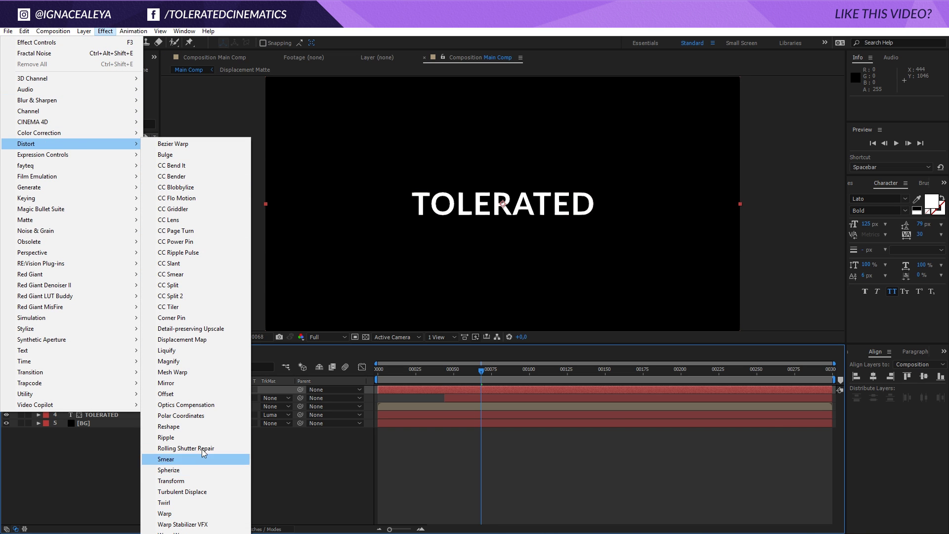
{"action": "left_click", "coordinate": [208, 340]}
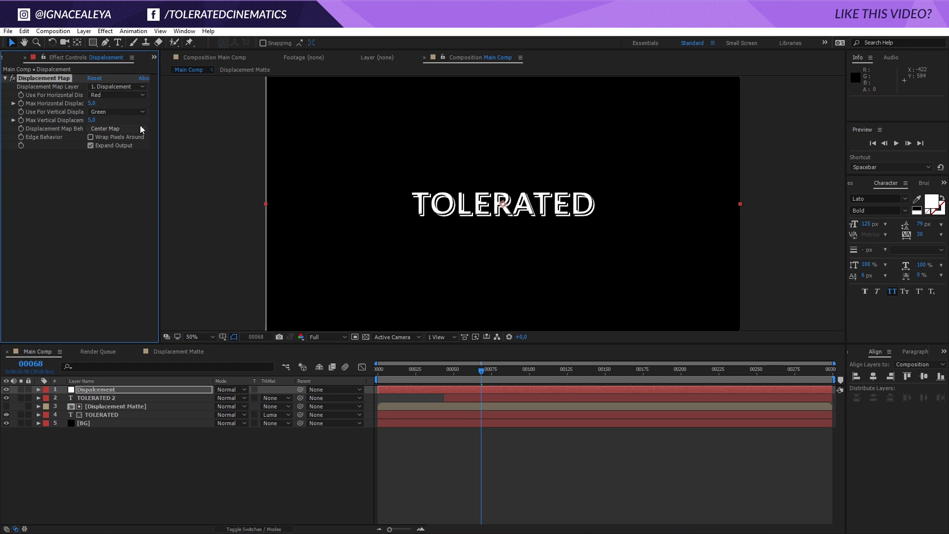
{"action": "left_click", "coordinate": [112, 86]}
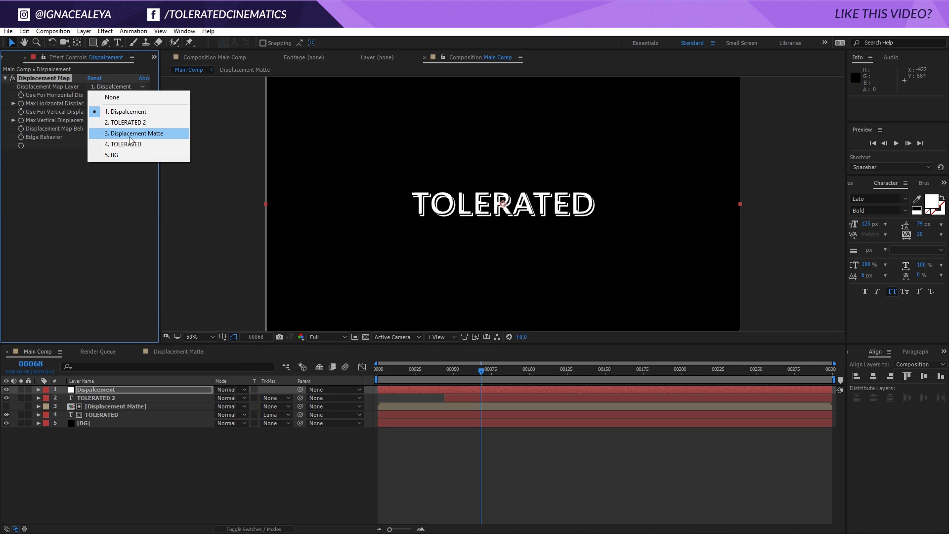
{"action": "left_click", "coordinate": [168, 483]}
Duplicate the Displacement Matte layer, move the copy directly below the adjustment layer and rename it "Displacement"
{"action": "left_click", "coordinate": [112, 406]}
{"action": "key", "text": "ctrl+d"}
{"action": "left_click_drag", "start_coordinate": [110, 407], "coordinate": [112, 394]}
{"action": "key", "text": "Return"}
{"action": "type", "text": "Displacement Mat"}
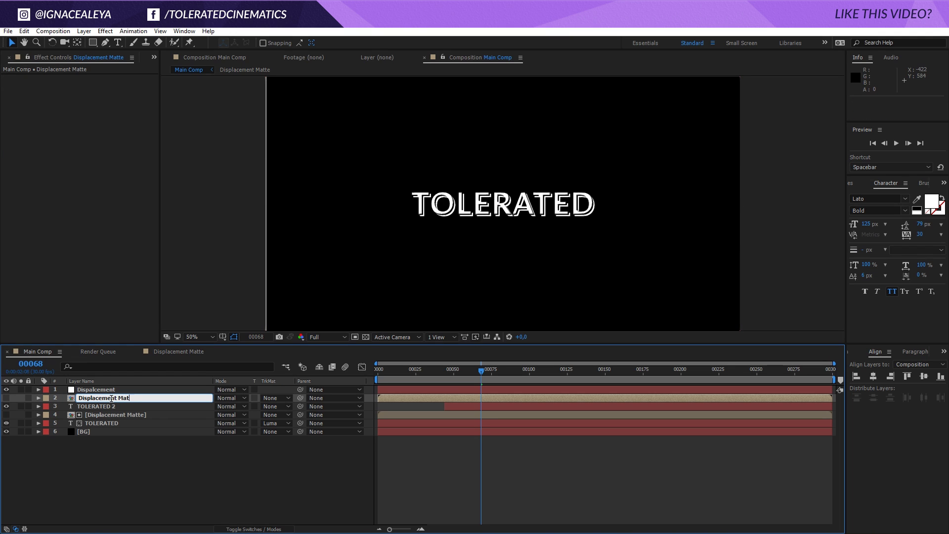
{"action": "key", "text": "BackSpace"}
{"action": "key", "text": "BackSpace"}
{"action": "key", "text": "BackSpace"}
{"action": "key", "text": "BackSpace"}
{"action": "key", "text": "Return"}
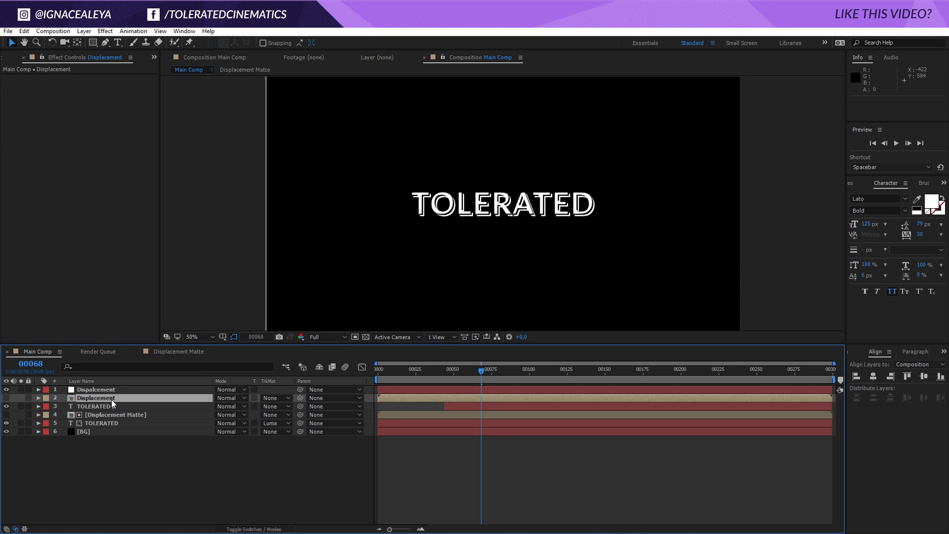
Set the Displacement Map Layer to 2. Displacement, enable Wrap Pixels Around and scrub the timeline to check the distortion
{"action": "left_click", "coordinate": [112, 391]}
{"action": "left_click", "coordinate": [117, 87]}
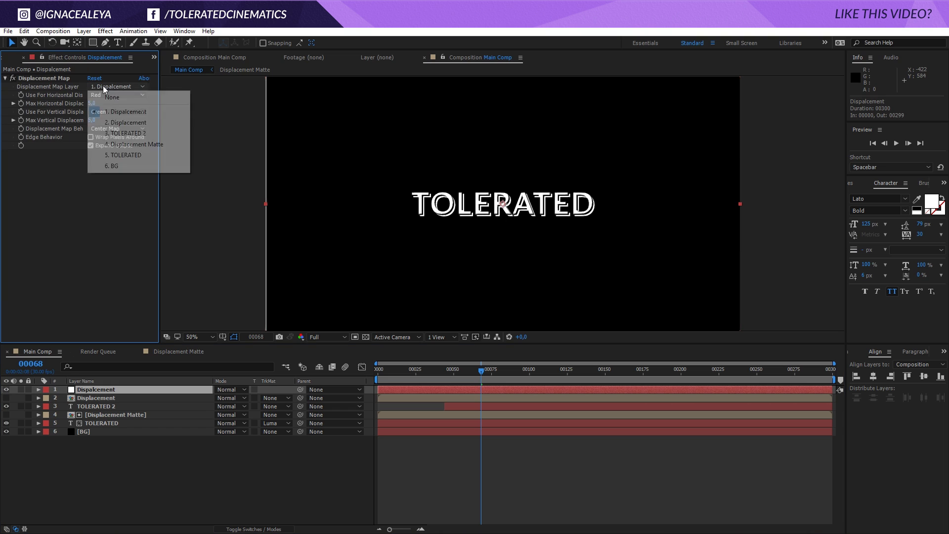
{"action": "left_click", "coordinate": [142, 122]}
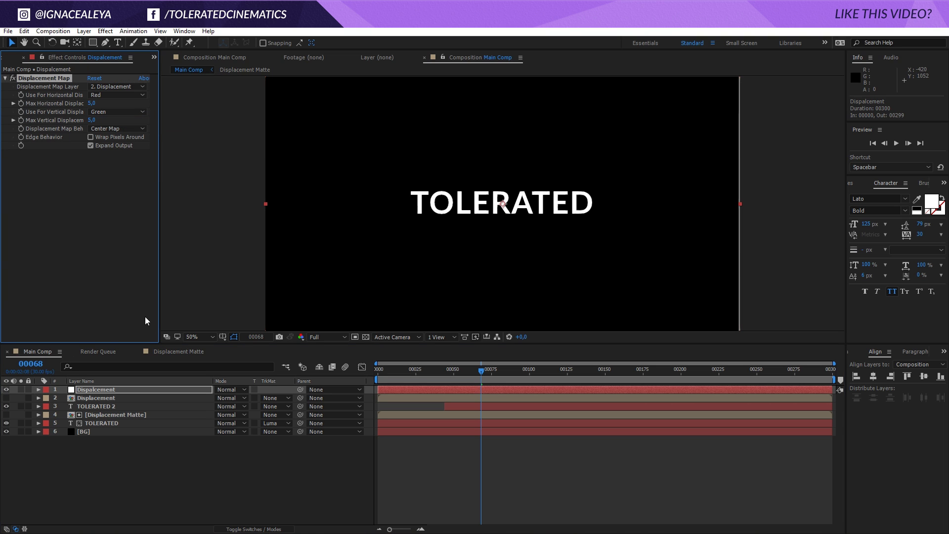
{"action": "left_click", "coordinate": [91, 137]}
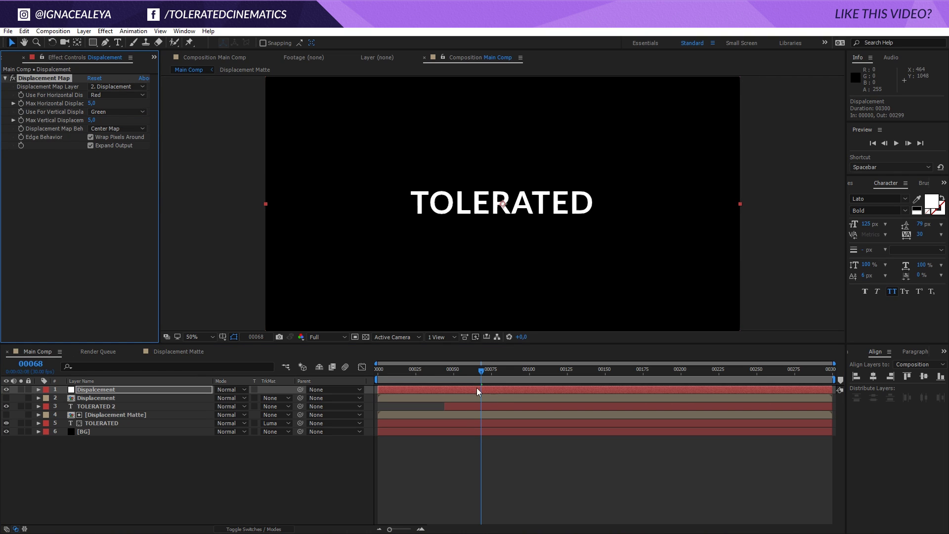
{"action": "left_click_drag", "start_coordinate": [441, 375], "coordinate": [476, 392]}
In the Displacement Map effect, set Max Horizontal Displacement to 65 and Max Vertical Displacement to 109
{"action": "left_click", "coordinate": [91, 103]}
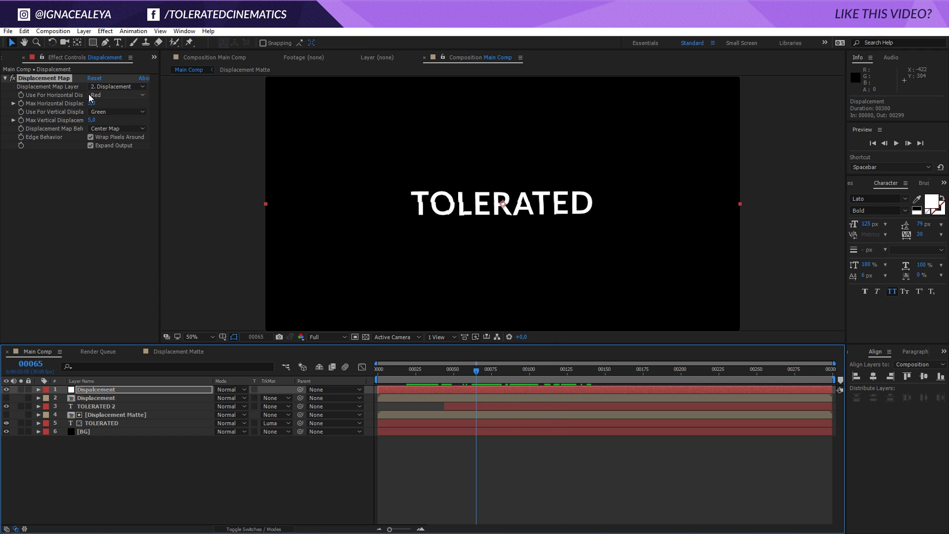
{"action": "type", "text": "65"}
{"action": "key", "text": "Return"}
{"action": "left_click", "coordinate": [91, 120]}
{"action": "type", "text": "109"}
{"action": "key", "text": "Return"}
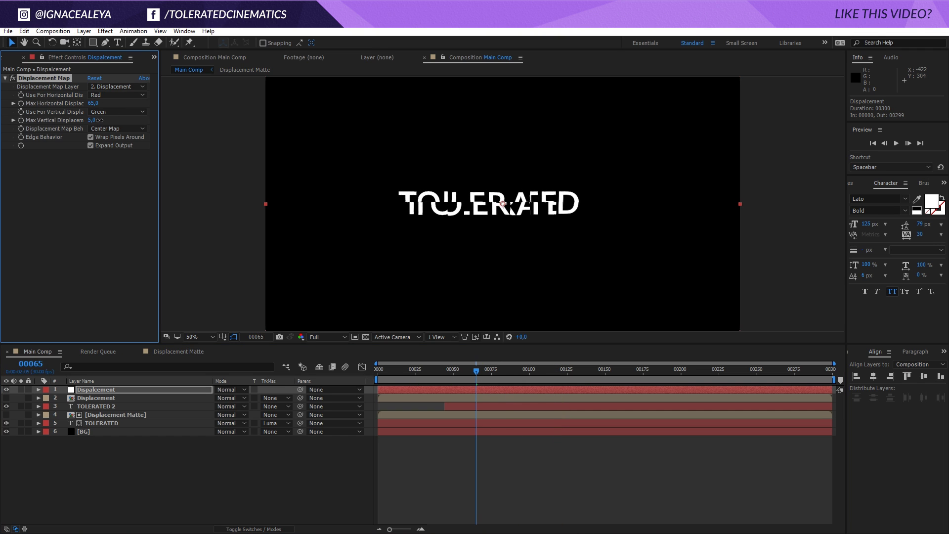
Enable keyframing for Max Horizontal and Max Vertical Displacement at frame 12
{"action": "left_click_drag", "start_coordinate": [476, 369], "coordinate": [398, 374]}
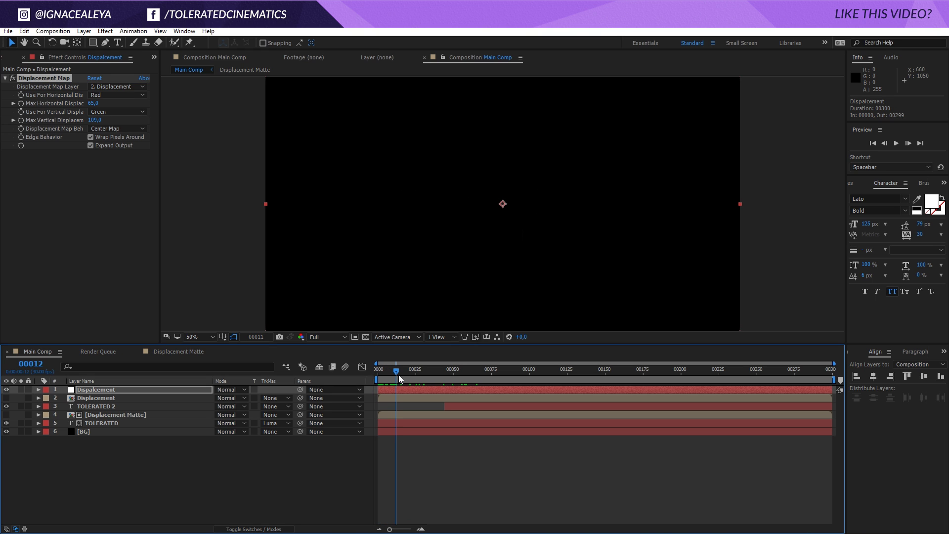
{"action": "left_click", "coordinate": [20, 104]}
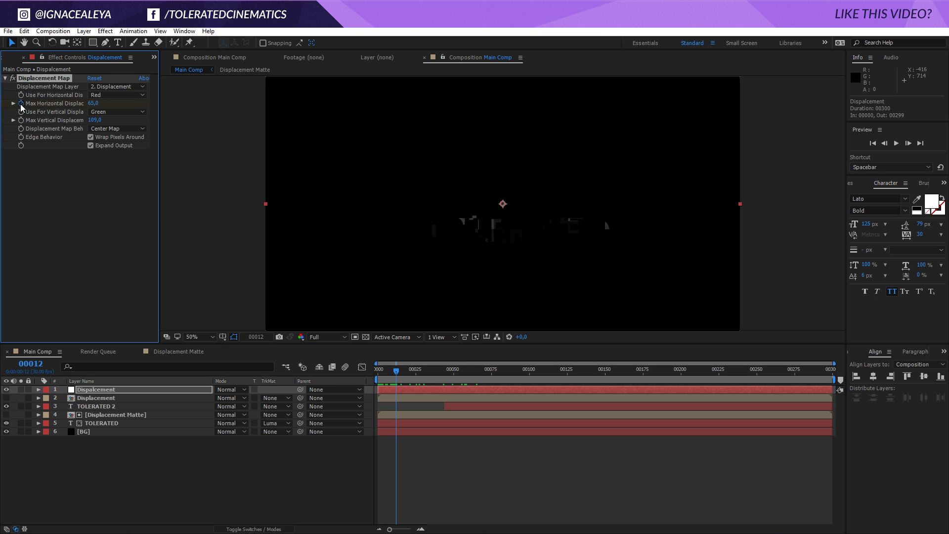
{"action": "left_click", "coordinate": [21, 121]}
At frame 13, set Max Horizontal and Max Vertical Displacement to 0 and reveal the layer's keyframes in the timeline
{"action": "key", "text": "Page_Down"}
{"action": "left_click", "coordinate": [92, 103]}
{"action": "type", "text": "0"}
{"action": "key", "text": "Return"}
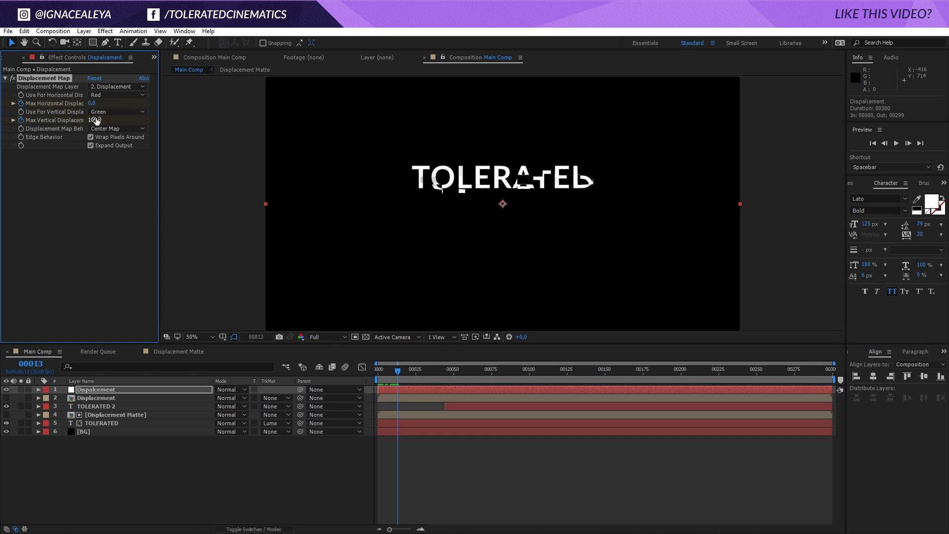
{"action": "left_click", "coordinate": [94, 120]}
{"action": "type", "text": "0"}
{"action": "key", "text": "Return"}
{"action": "key", "text": "u"}
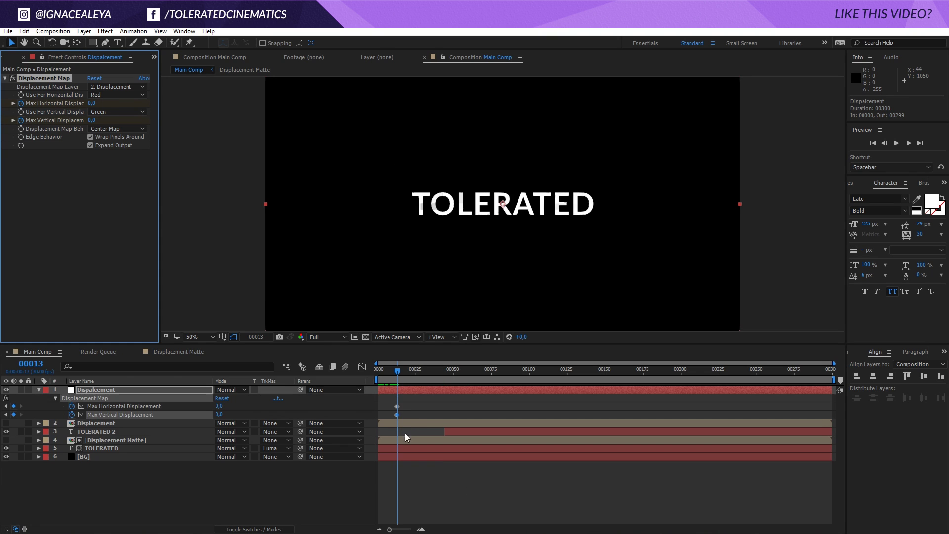
Preview the glitch and extend the start of the TOLERATED 2 layer back to frame 20
{"action": "left_click", "coordinate": [394, 372]}
{"action": "key", "text": "space"}
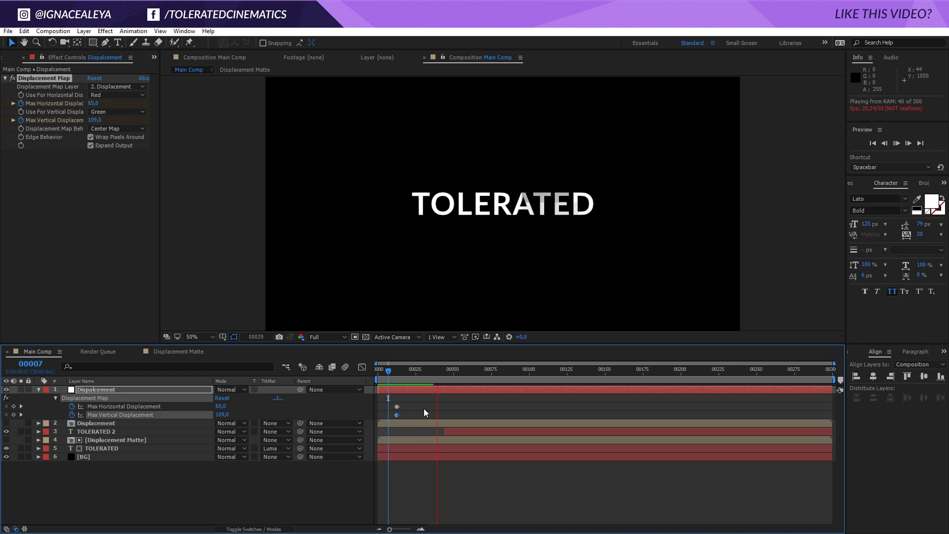
{"action": "left_click", "coordinate": [413, 371]}
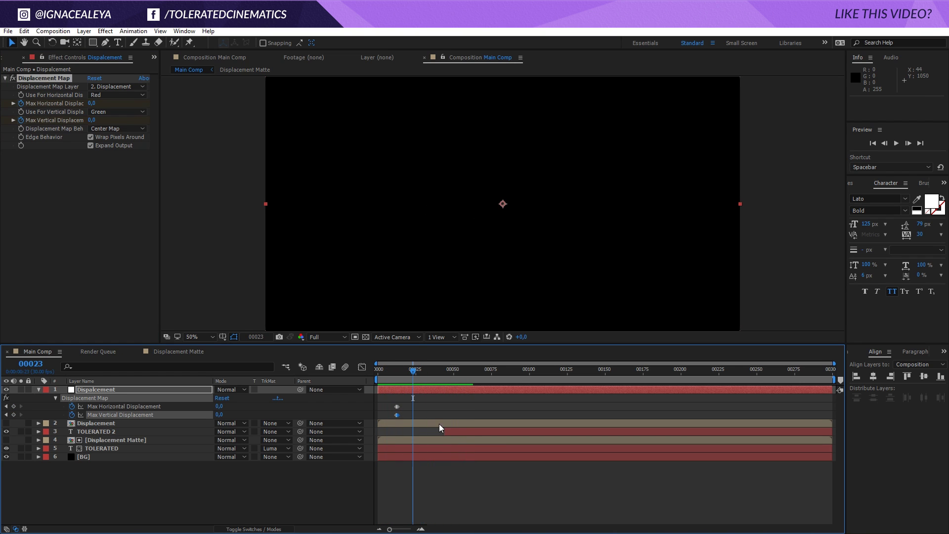
{"action": "left_click_drag", "start_coordinate": [453, 430], "coordinate": [419, 433]}
{"action": "key", "text": "space"}
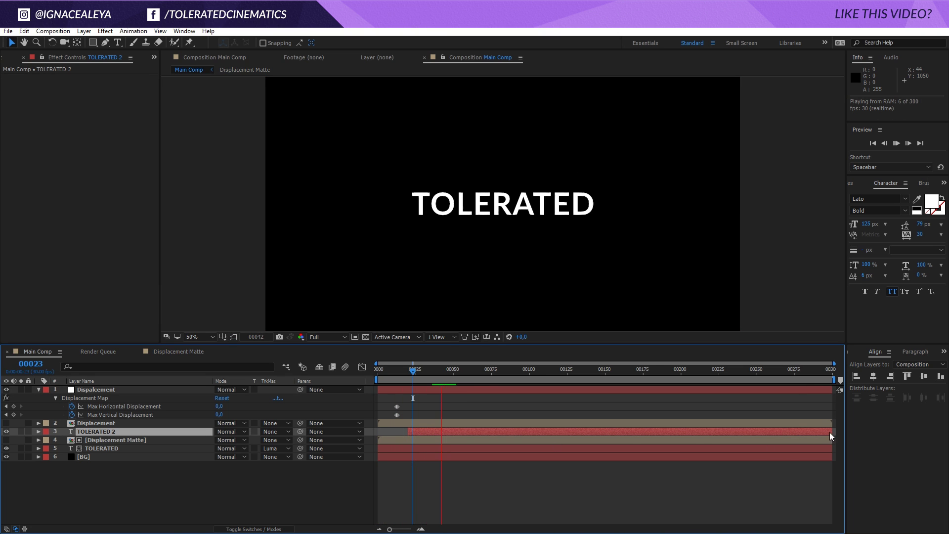
{"action": "left_click", "coordinate": [414, 376]}
{"action": "key", "text": "space"}
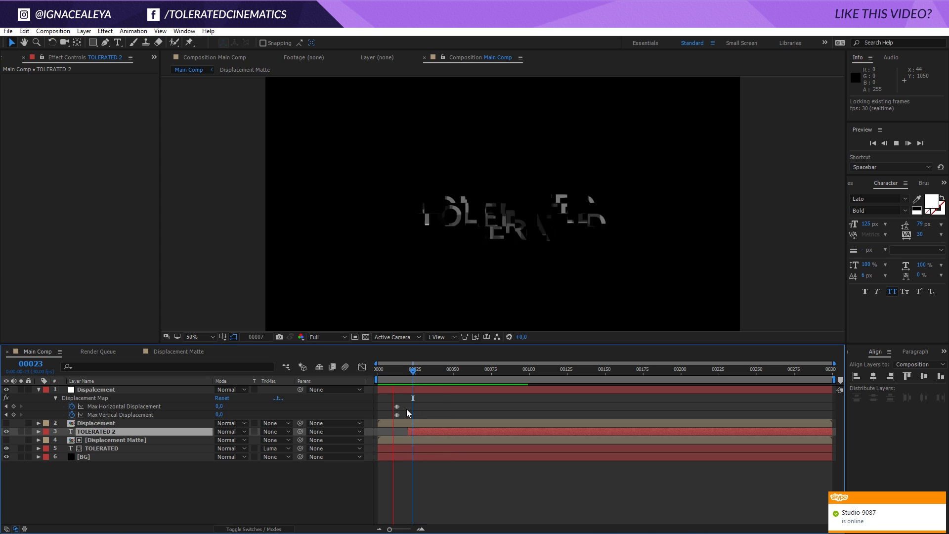
Add keyframes for both displacement amounts at frame 26, then set horizontal to 12 and vertical to 15 at frame 27
{"action": "left_click_drag", "start_coordinate": [411, 369], "coordinate": [417, 370]}
{"action": "left_click", "coordinate": [14, 407]}
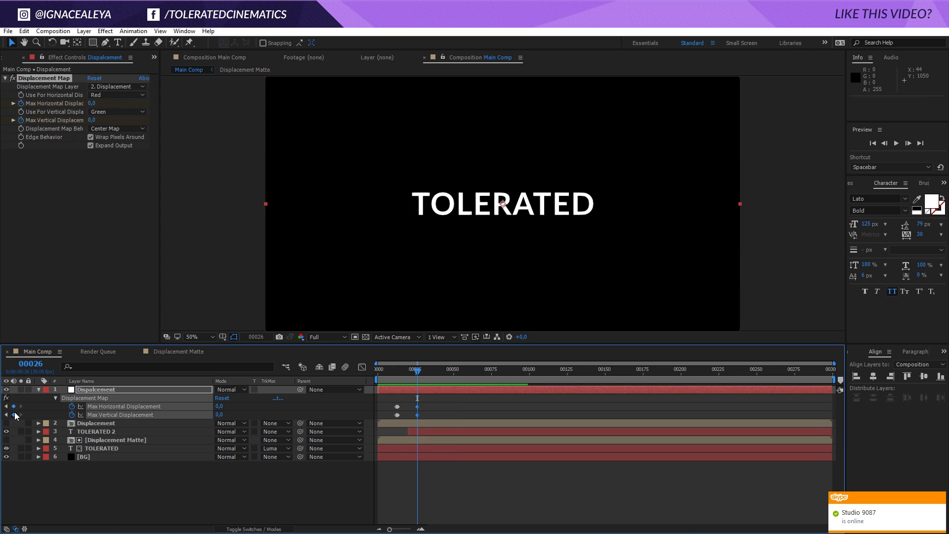
{"action": "left_click", "coordinate": [13, 414]}
{"action": "key", "text": "Page_Down"}
{"action": "left_click_drag", "start_coordinate": [218, 405], "coordinate": [230, 414]}
At frame 30, set Max Horizontal and Max Vertical Displacement back to 0 and preview the animation
{"action": "key", "text": "Page_Down"}
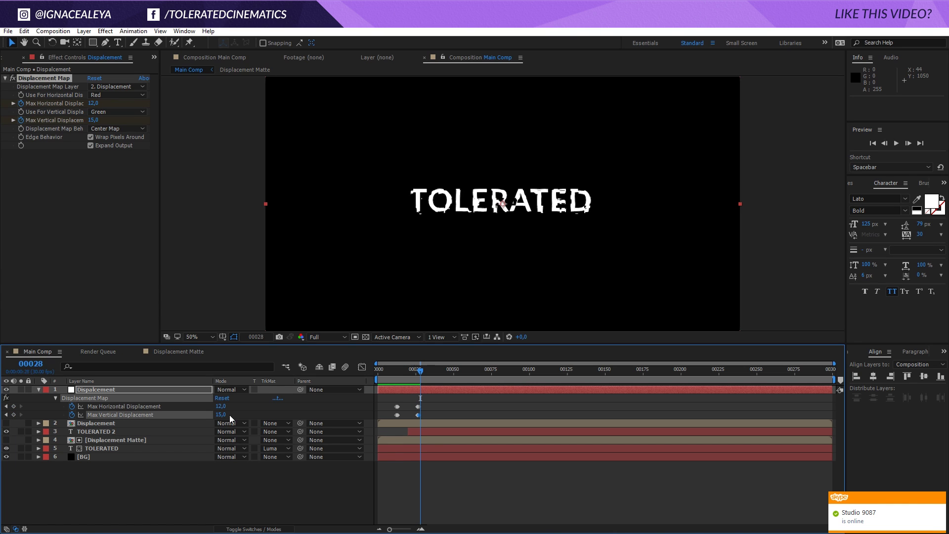
{"action": "key", "text": "Page_Down"}
{"action": "key", "text": "Page_Down"}
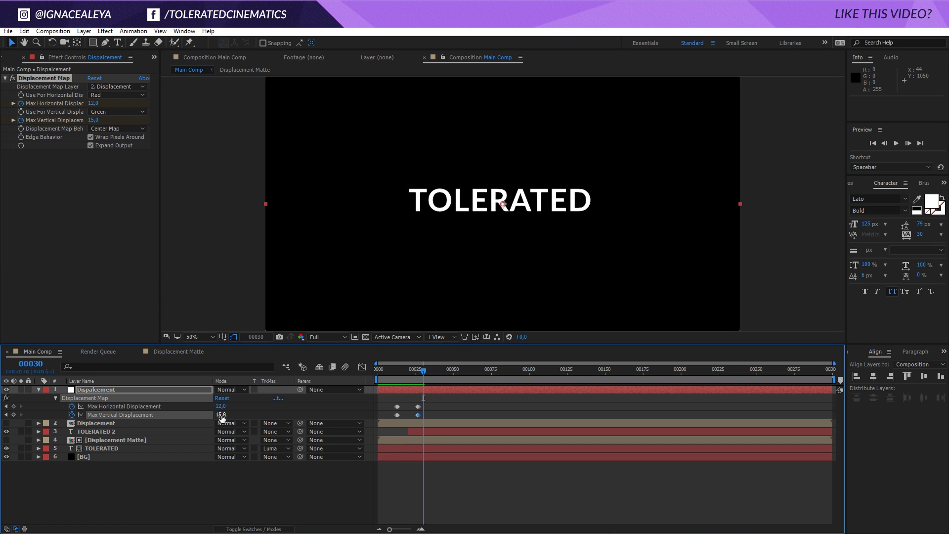
{"action": "left_click_drag", "start_coordinate": [219, 406], "coordinate": [220, 413]}
{"action": "key", "text": "space"}
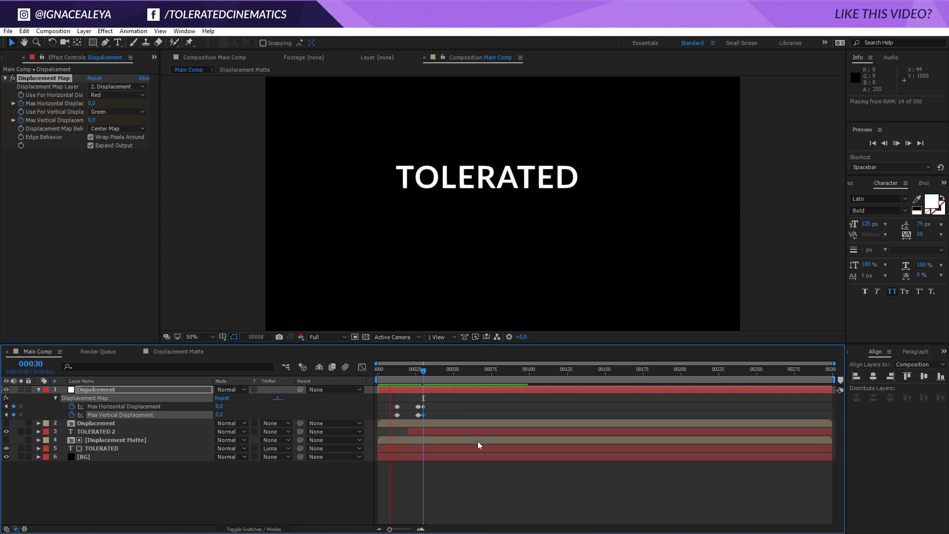
Show Position and Scale of the TOLERATED 2 layer and enable keyframing for both at frame 32
{"action": "left_click", "coordinate": [423, 372]}
{"action": "mouse_move", "coordinate": [423, 374]}
{"action": "left_mouse_down"}
{"action": "mouse_move", "coordinate": [409, 383]}
{"action": "mouse_move", "coordinate": [426, 391]}
{"action": "left_mouse_up"}
{"action": "left_click", "coordinate": [54, 431]}
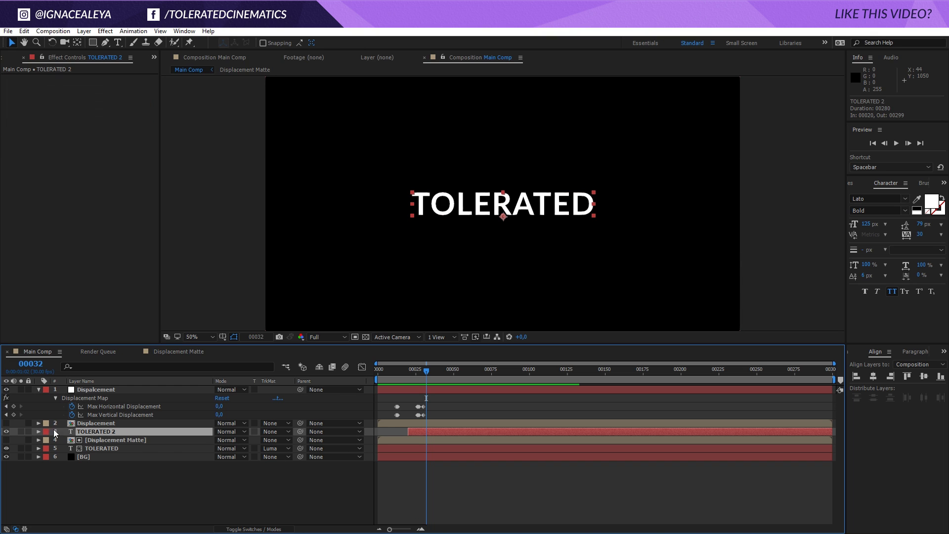
{"action": "key", "text": "s"}
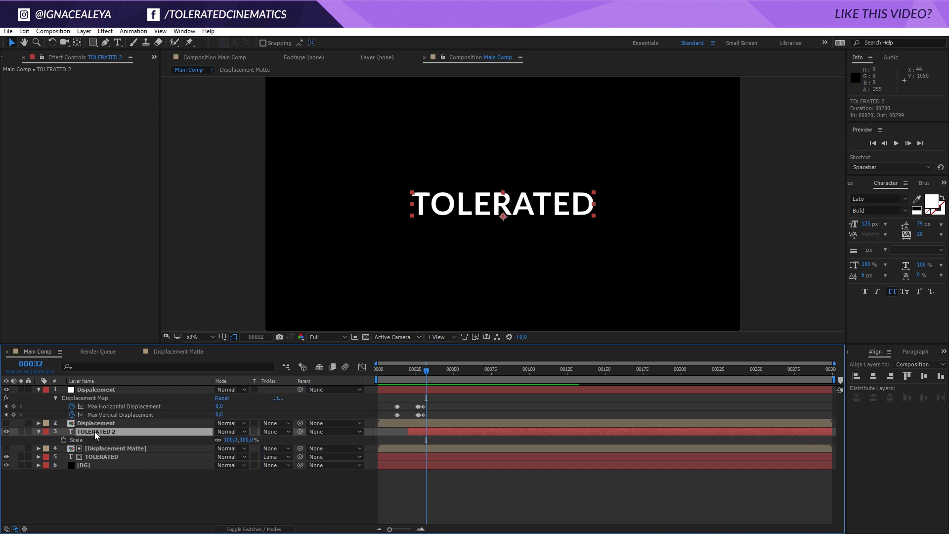
{"action": "key", "text": "shift+p"}
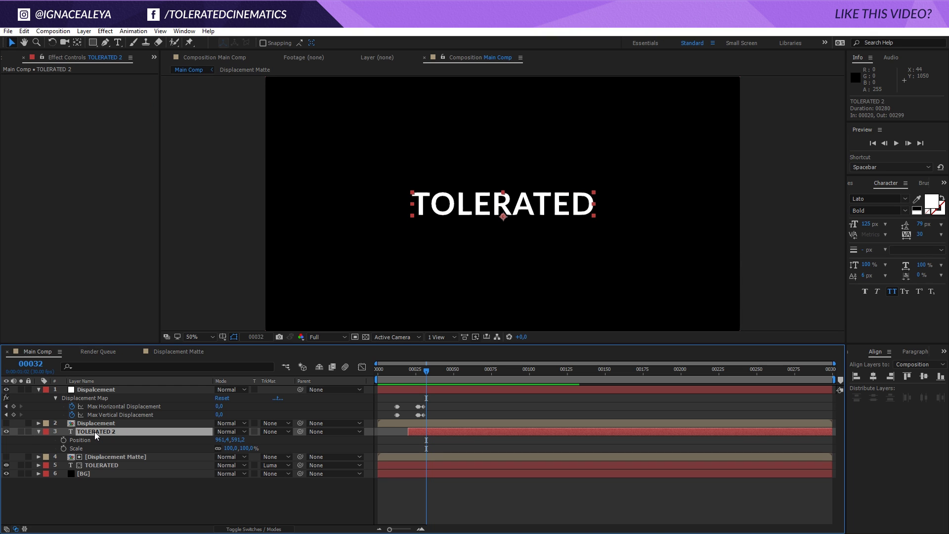
{"action": "left_click", "coordinate": [64, 440]}
{"action": "left_click", "coordinate": [64, 448]}
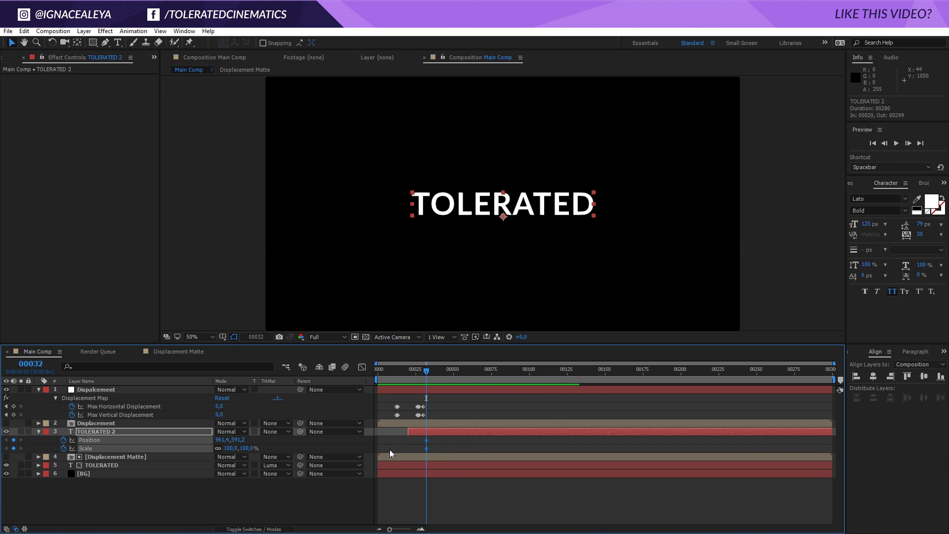
At frame 33, scale the TOLERATED 2 layer up to 412%
{"action": "key", "text": "Page_Down"}
{"action": "left_click", "coordinate": [269, 445]}
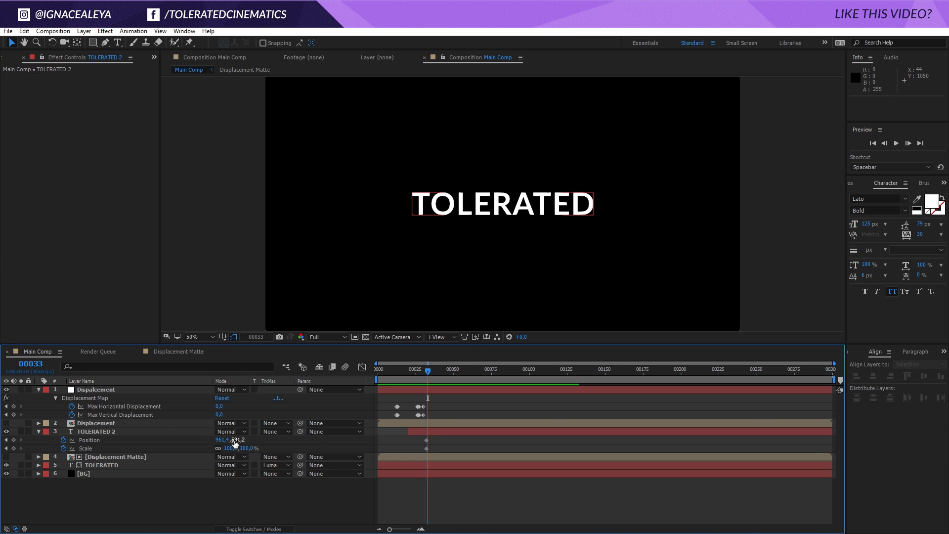
{"action": "left_click_drag", "start_coordinate": [246, 449], "coordinate": [357, 443]}
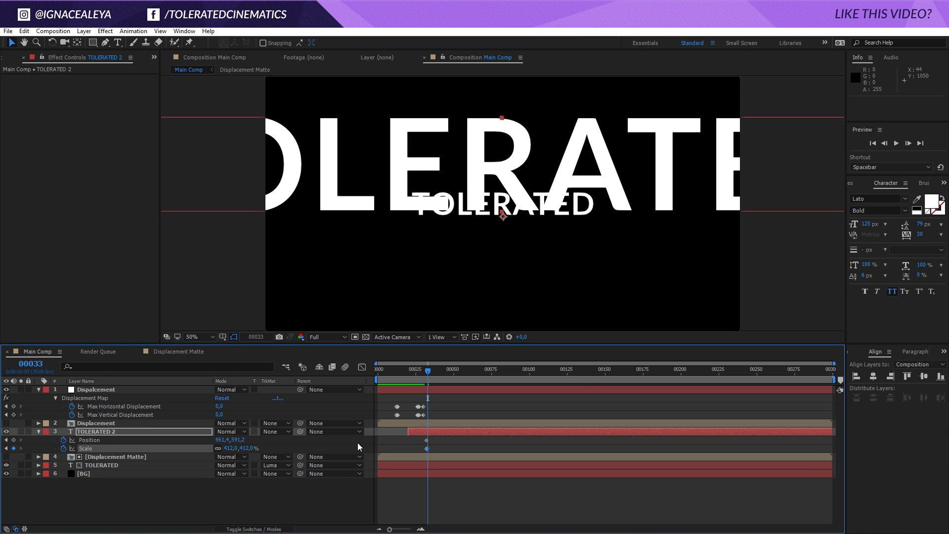
Trim the Displacement Matte and original TOLERATED layers together so they end at frame 19
{"action": "left_click", "coordinate": [428, 459]}
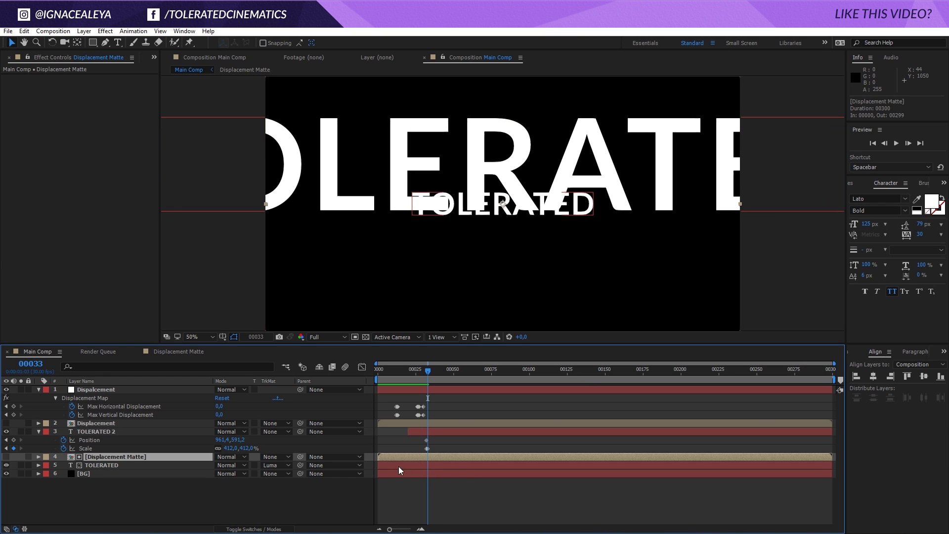
{"action": "left_click", "coordinate": [156, 467], "text": "shift"}
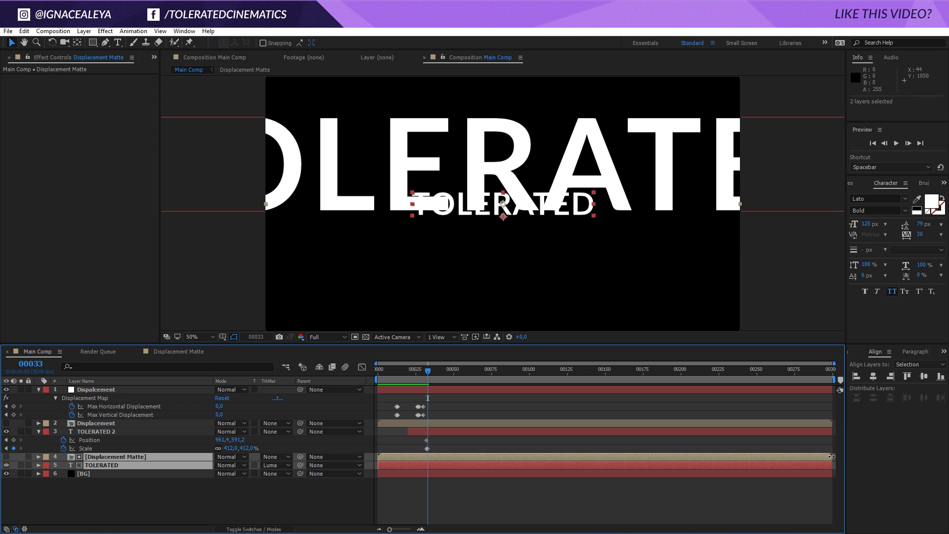
{"action": "left_click_drag", "start_coordinate": [832, 465], "coordinate": [412, 470]}
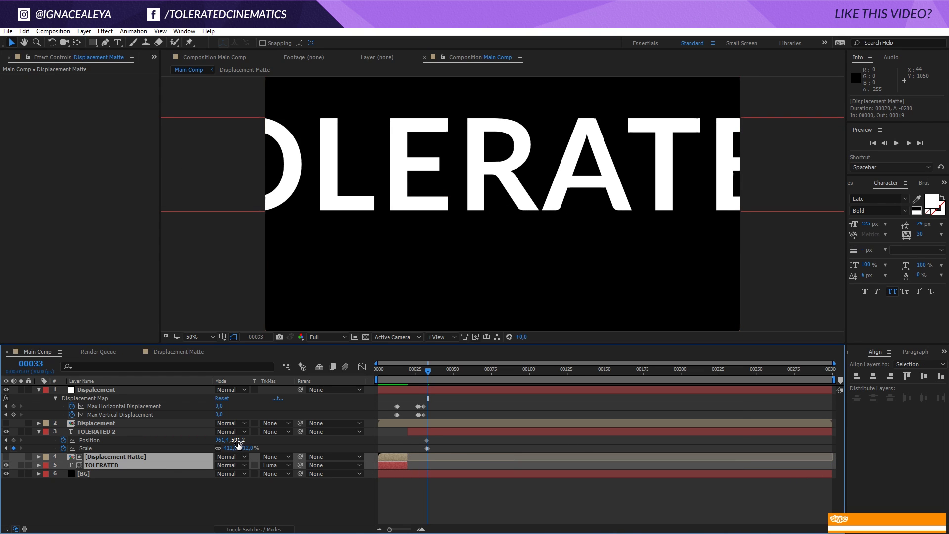
At frame 33, set the TOLERATED 2 layer's Position to 1951.4, 836.2
{"action": "left_click_drag", "start_coordinate": [238, 439], "coordinate": [361, 443]}
{"action": "left_click_drag", "start_coordinate": [224, 439], "coordinate": [290, 456]}
{"action": "left_click", "coordinate": [441, 447]}
At frame 34, reset the Position and Scale of the TOLERATED 2 layer
{"action": "key", "text": "Page_Down"}
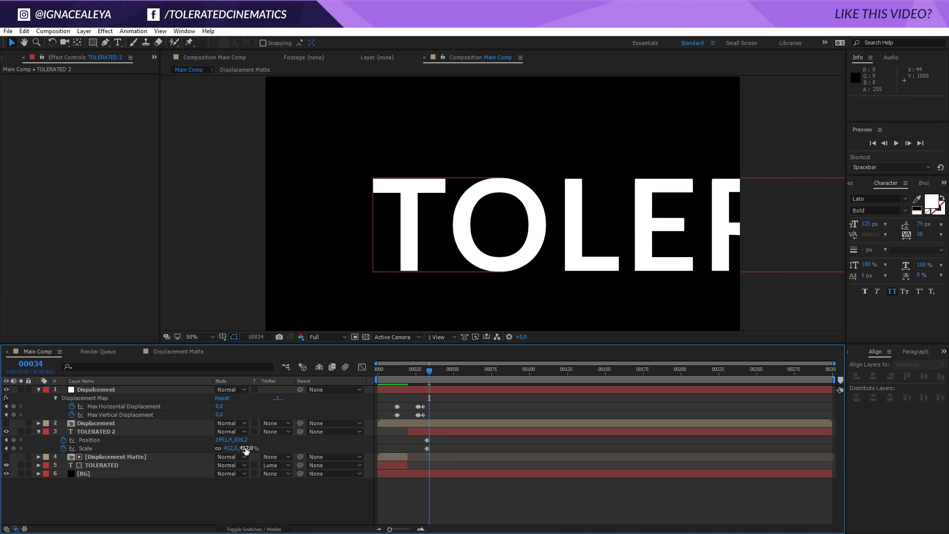
{"action": "right_click", "coordinate": [110, 442]}
{"action": "left_click", "coordinate": [134, 417]}
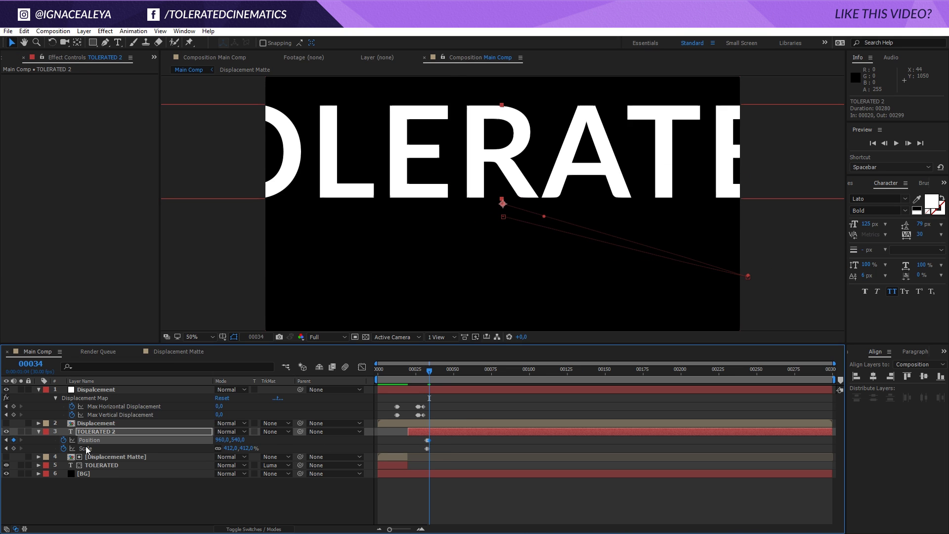
{"action": "right_click", "coordinate": [85, 448]}
{"action": "left_click", "coordinate": [119, 417]}
Set the TOLERATED 2 layer's Scale to 1235% at frame 35, reset it at frame 36 and preview the result
{"action": "key", "text": "Page_Down"}
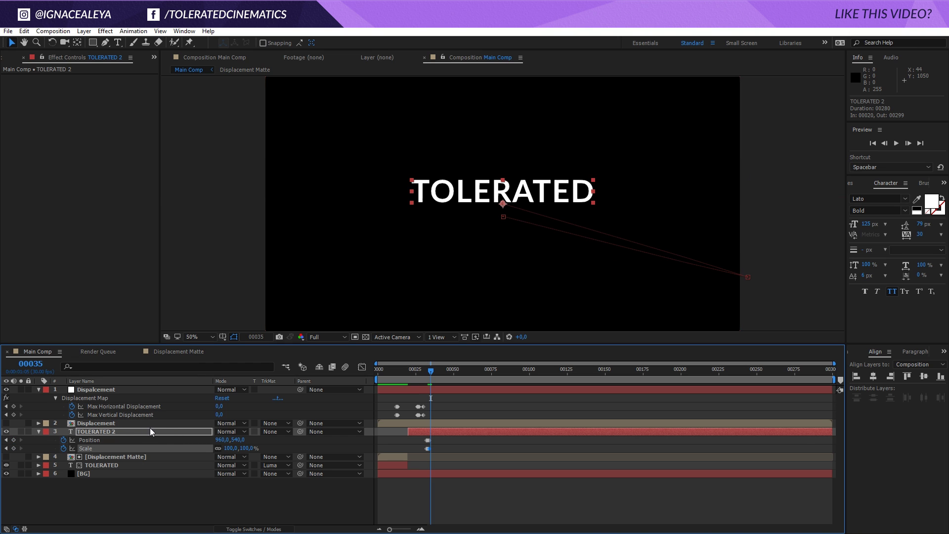
{"action": "left_click_drag", "start_coordinate": [231, 448], "coordinate": [504, 453]}
{"action": "key", "text": "Page_Down"}
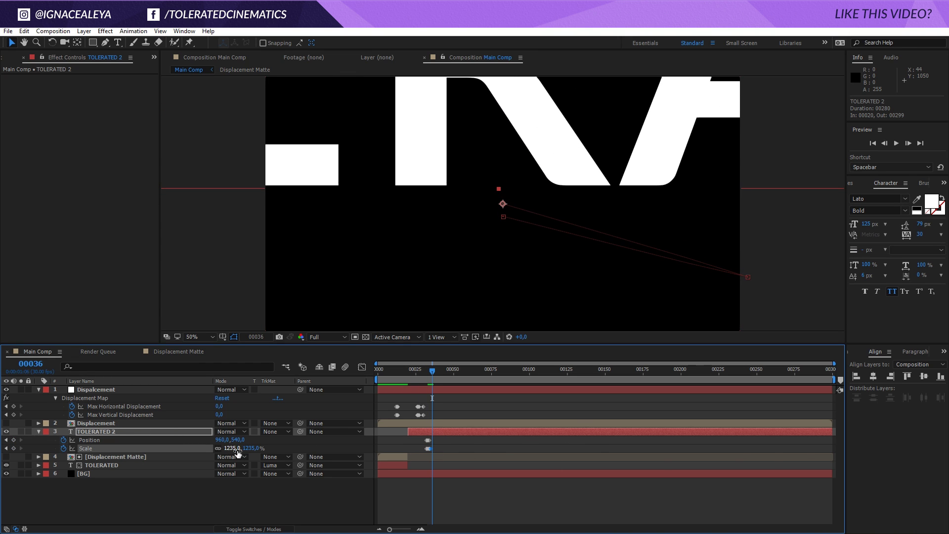
{"action": "right_click", "coordinate": [156, 447]}
{"action": "left_click", "coordinate": [181, 418]}
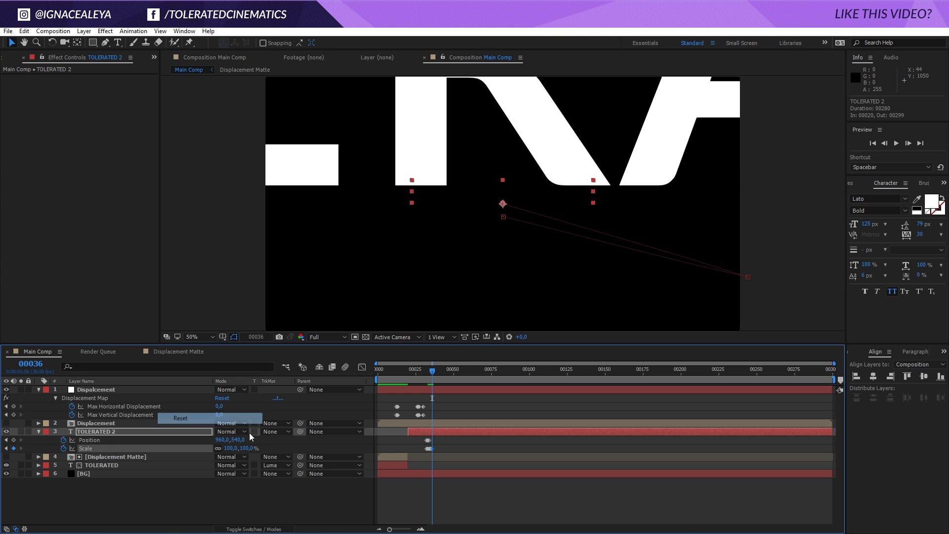
{"action": "key", "text": "space"}
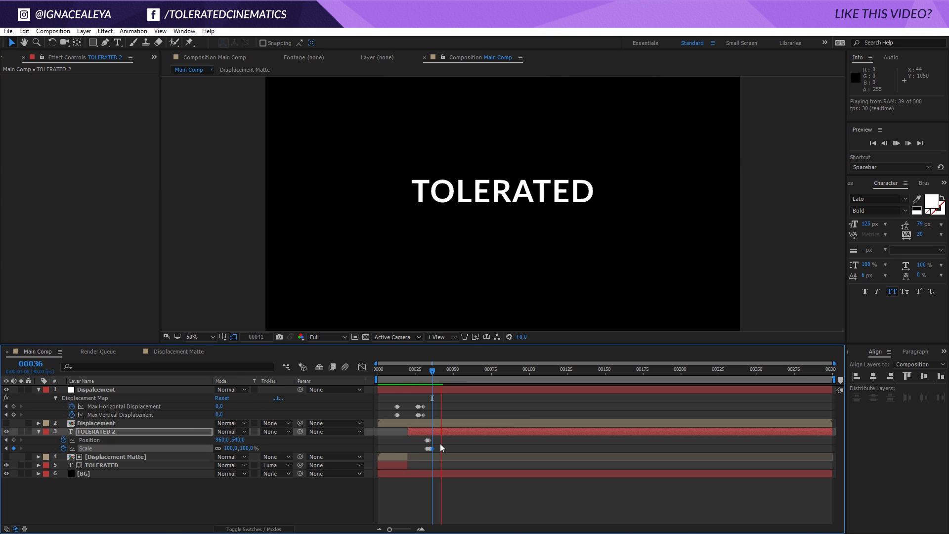
{"action": "key", "text": "space"}
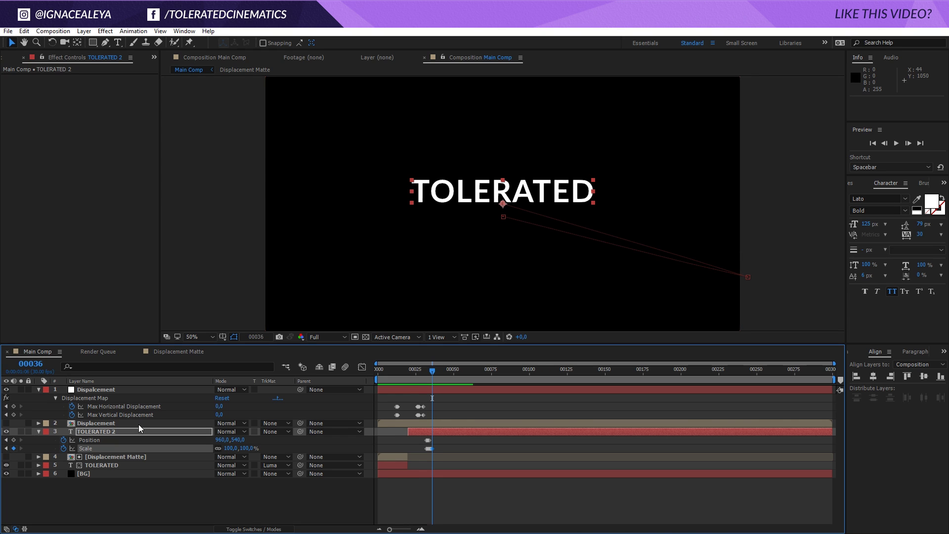
At frame 37, set TOLERATED 2 to position 1243, 828 and scale 161%, then move it to 561, 360 at frame 38
{"action": "left_click", "coordinate": [89, 440]}
{"action": "key", "text": "Page_Down"}
{"action": "left_click_drag", "start_coordinate": [238, 439], "coordinate": [371, 447]}
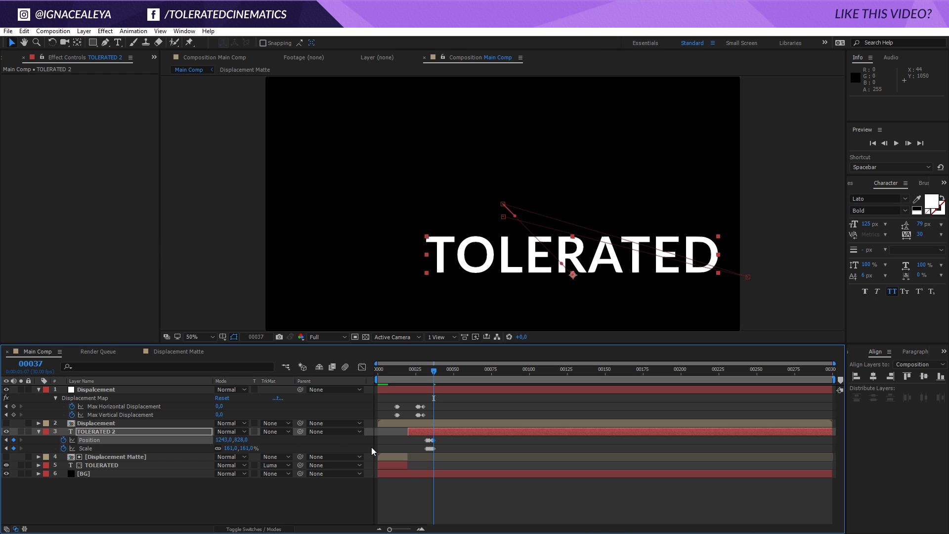
{"action": "key", "text": "Page_Down"}
{"action": "left_click_drag", "start_coordinate": [610, 256], "coordinate": [441, 141]}
At frame 39, reset the Position and Scale of TOLERATED 2, then preview and scrub through the animation
{"action": "key", "text": "Page_Down"}
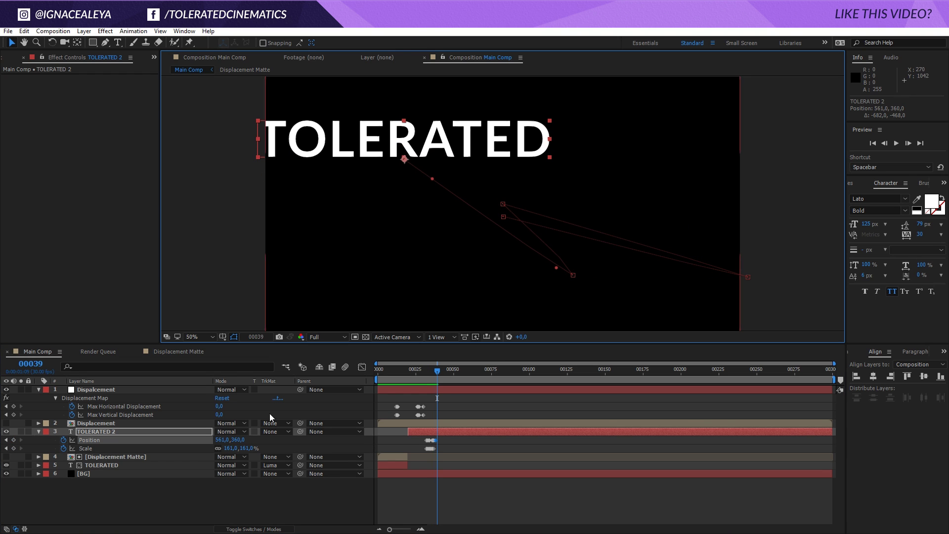
{"action": "right_click", "coordinate": [191, 440]}
{"action": "left_click", "coordinate": [221, 411]}
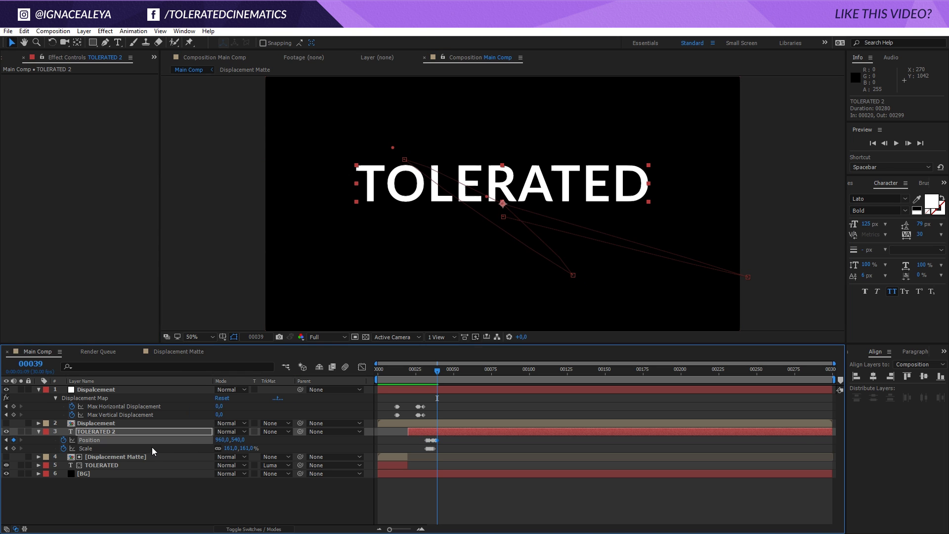
{"action": "right_click", "coordinate": [151, 447]}
{"action": "key", "text": "space"}
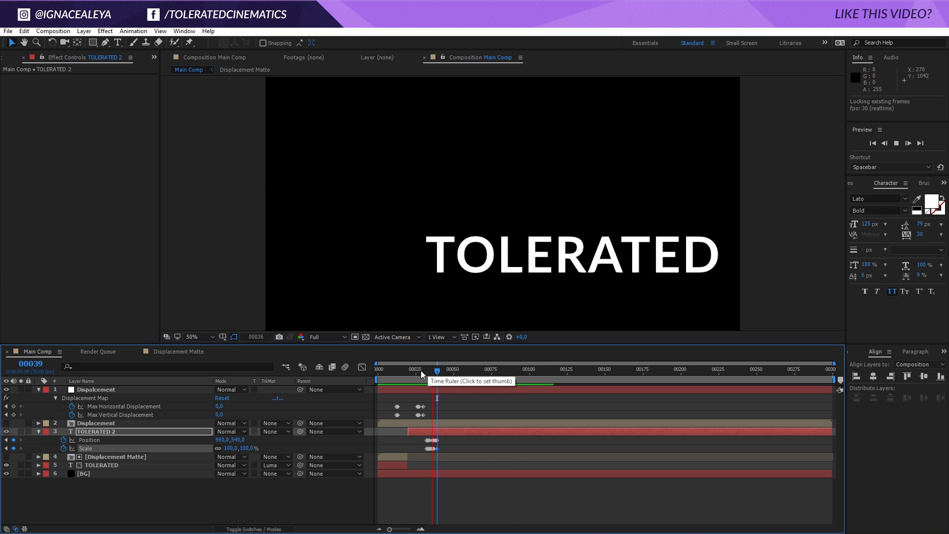
{"action": "left_click_drag", "start_coordinate": [420, 370], "coordinate": [448, 397]}
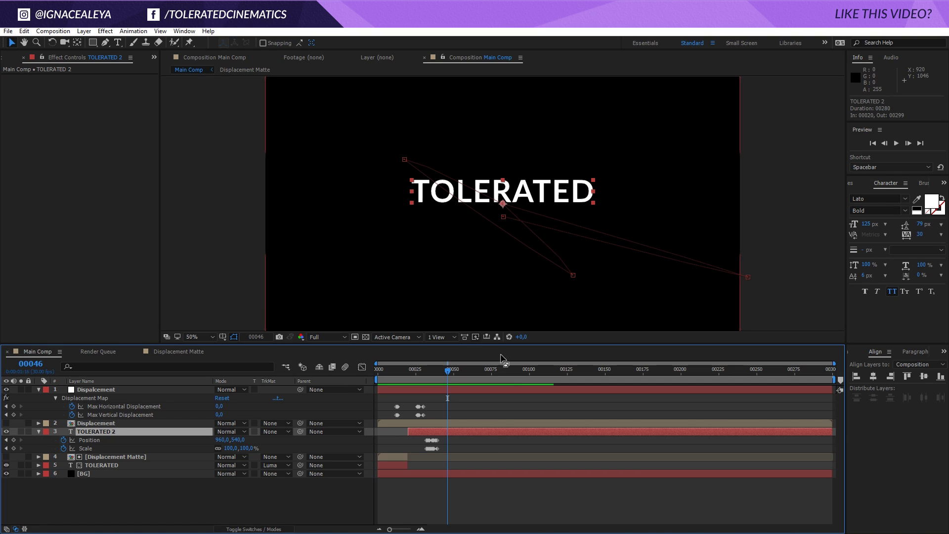
Duplicate the TOLERATED 2 layer and apply a Fill effect to the copy
{"action": "left_click", "coordinate": [493, 443]}
{"action": "left_click", "coordinate": [488, 434]}
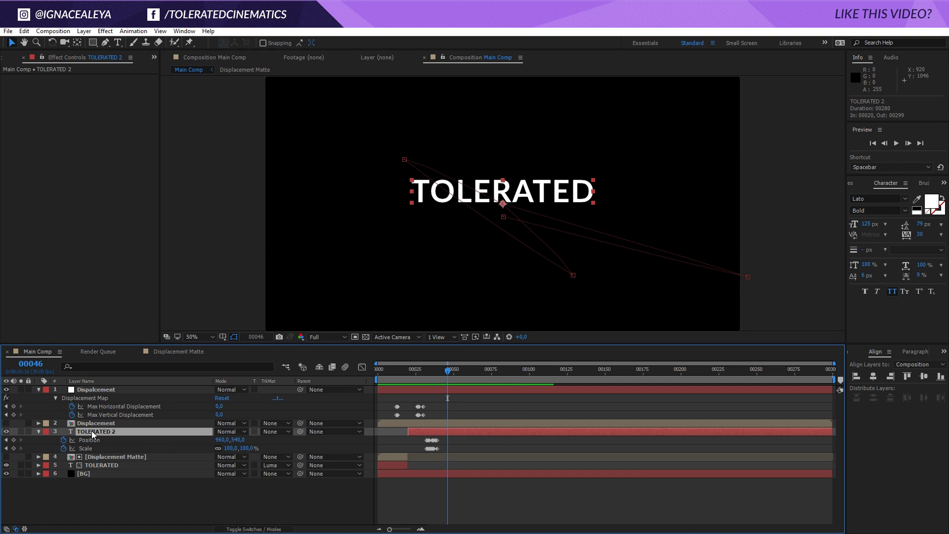
{"action": "key", "text": "ctrl+d"}
{"action": "left_click", "coordinate": [104, 31]}
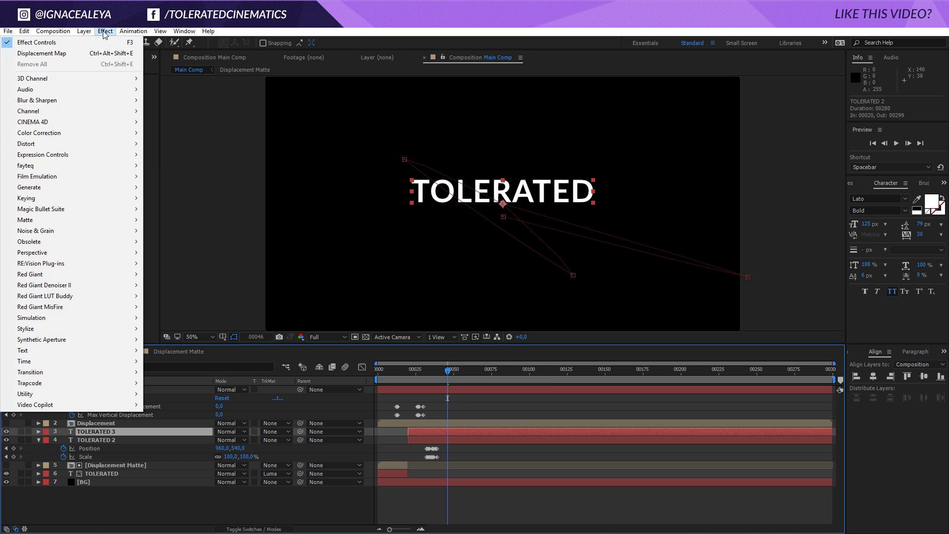
{"action": "mouse_move", "coordinate": [89, 188]}
{"action": "left_click", "coordinate": [161, 350]}
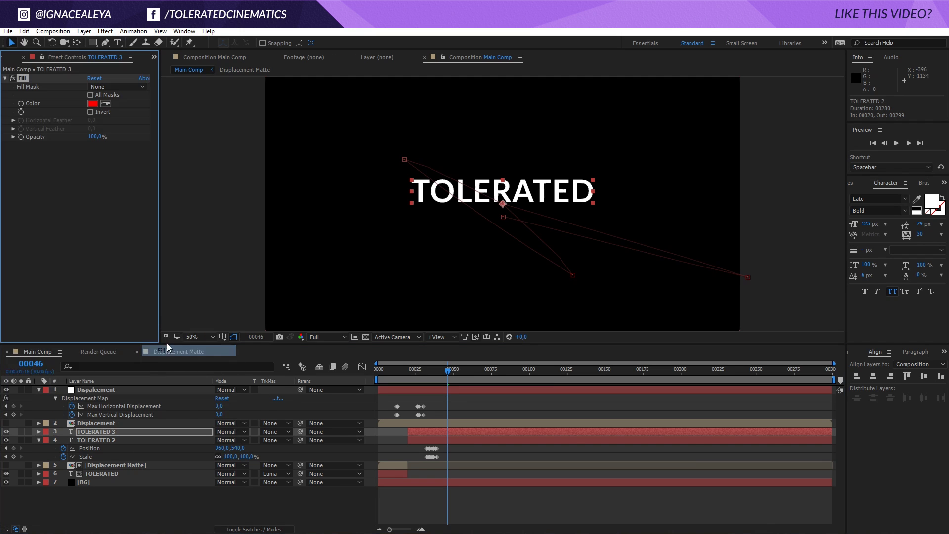
Duplicate the red TOLERATED 3 layer and set the copy's Fill colour to pure blue (RGB 0, 0, 255)
{"action": "left_click", "coordinate": [119, 430]}
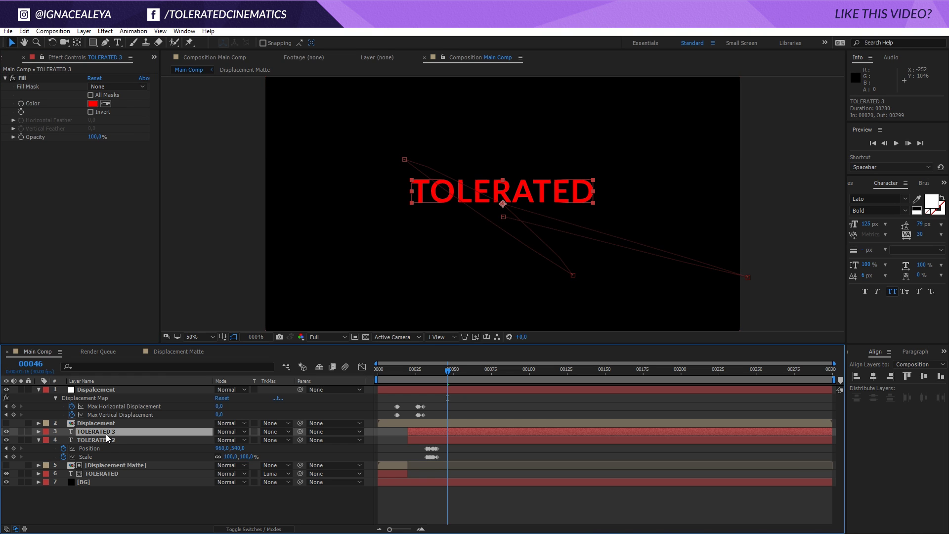
{"action": "key", "text": "ctrl+d"}
{"action": "left_click", "coordinate": [92, 103]}
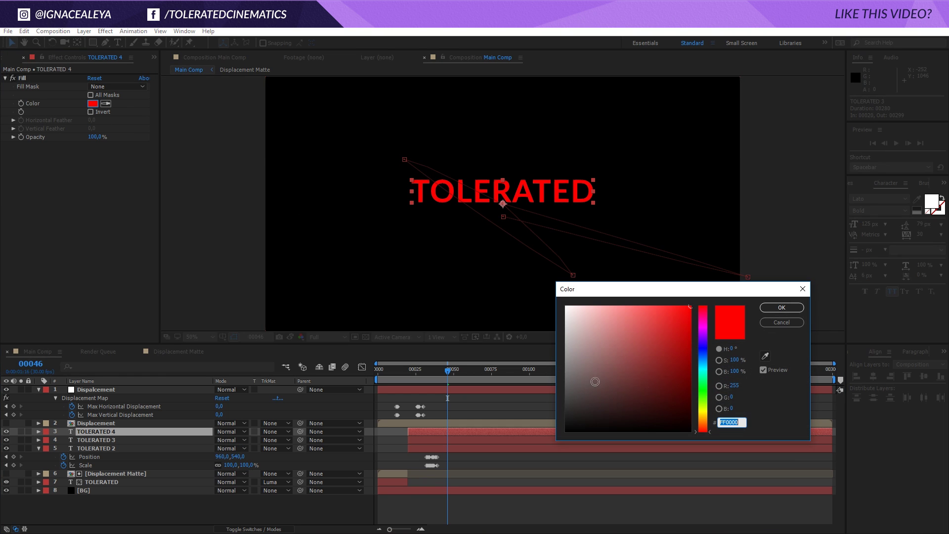
{"action": "left_click", "coordinate": [734, 386]}
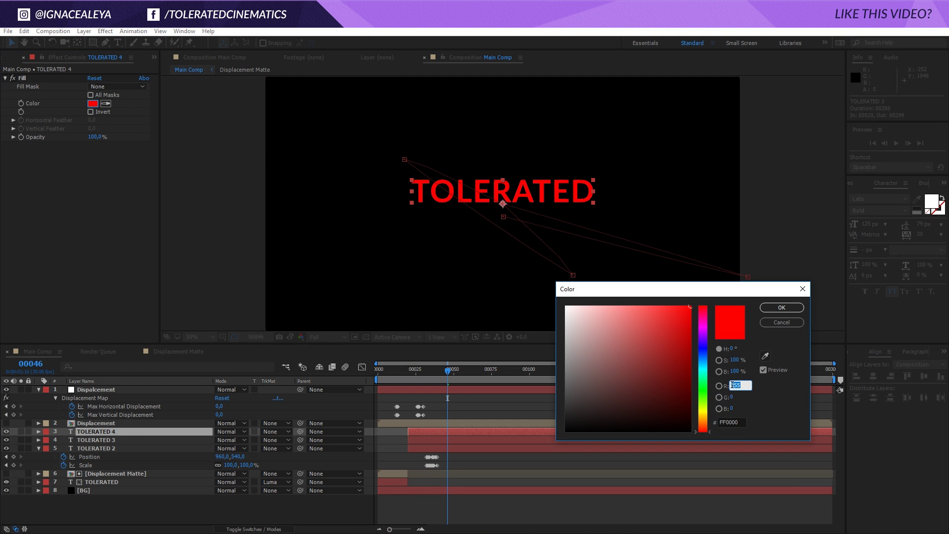
{"action": "type", "text": "0"}
{"action": "left_click", "coordinate": [731, 409]}
{"action": "type", "text": "255"}
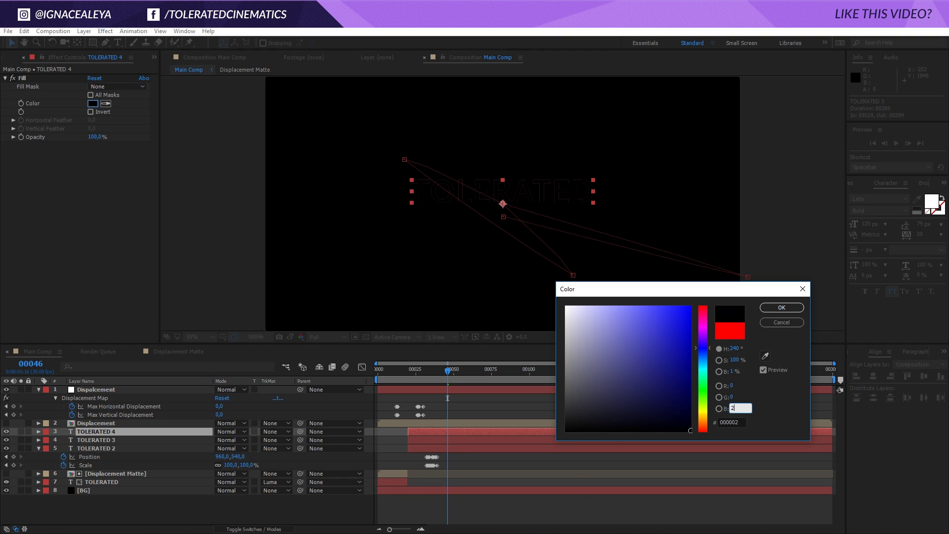
{"action": "left_click", "coordinate": [773, 308]}
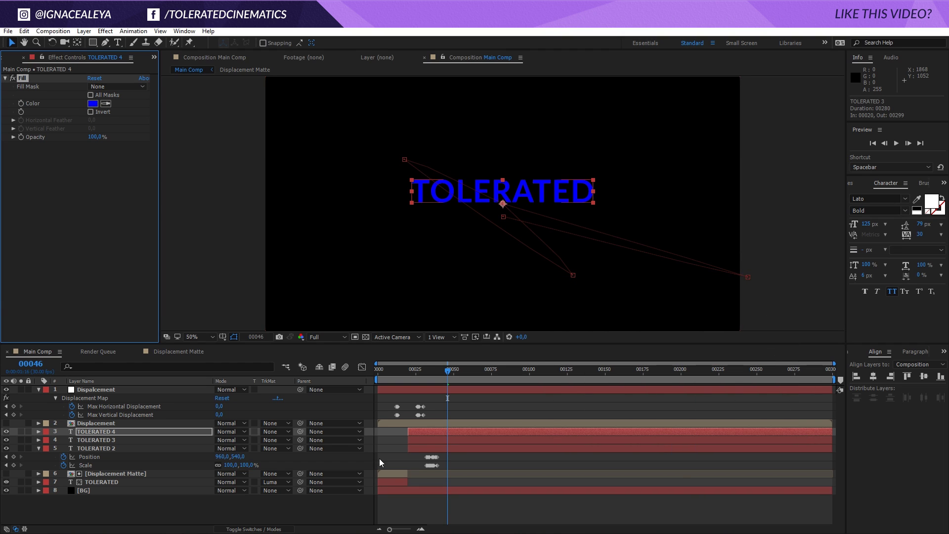
Duplicate the blue TOLERATED 4 layer and set the copy's Fill colour to pure green (RGB 0, 255, 0)
{"action": "left_click", "coordinate": [420, 432]}
{"action": "key", "text": "ctrl+d"}
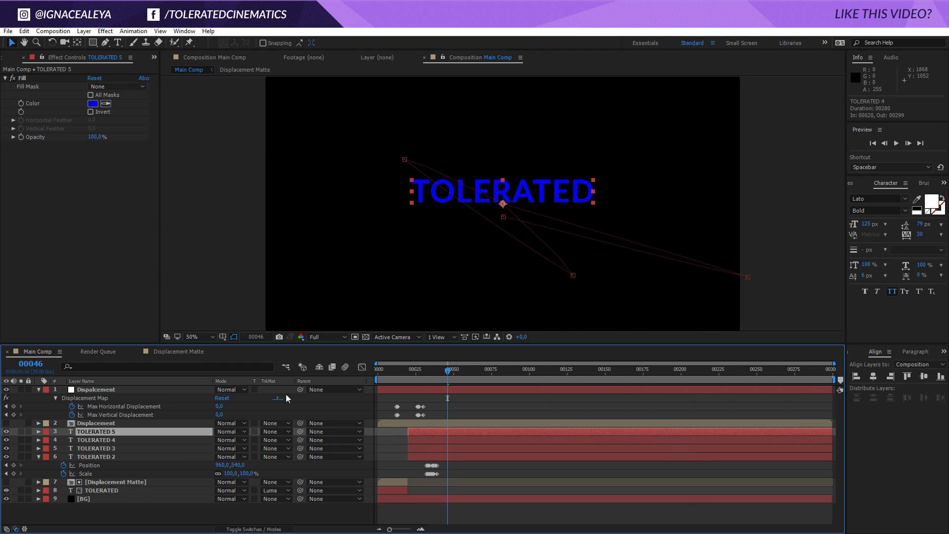
{"action": "left_click", "coordinate": [91, 103]}
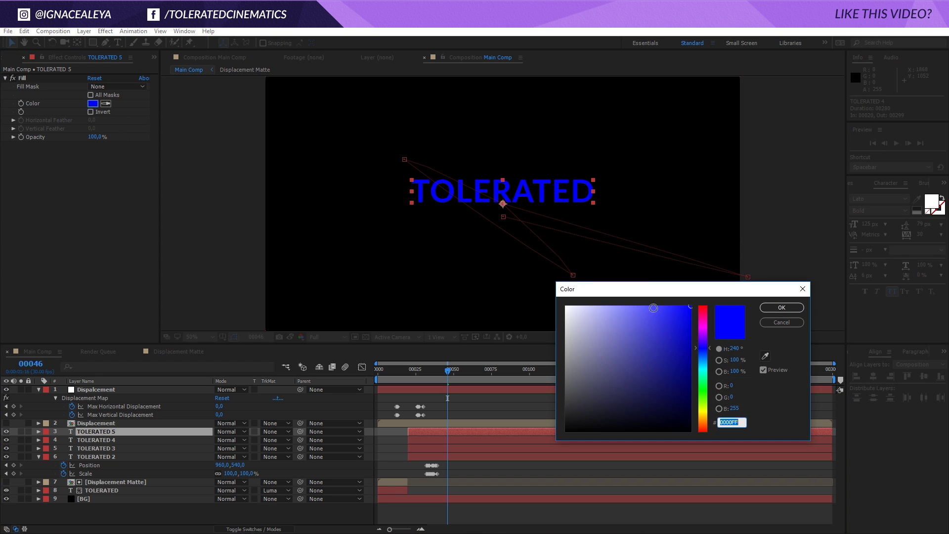
{"action": "left_click", "coordinate": [734, 408]}
{"action": "type", "text": "00"}
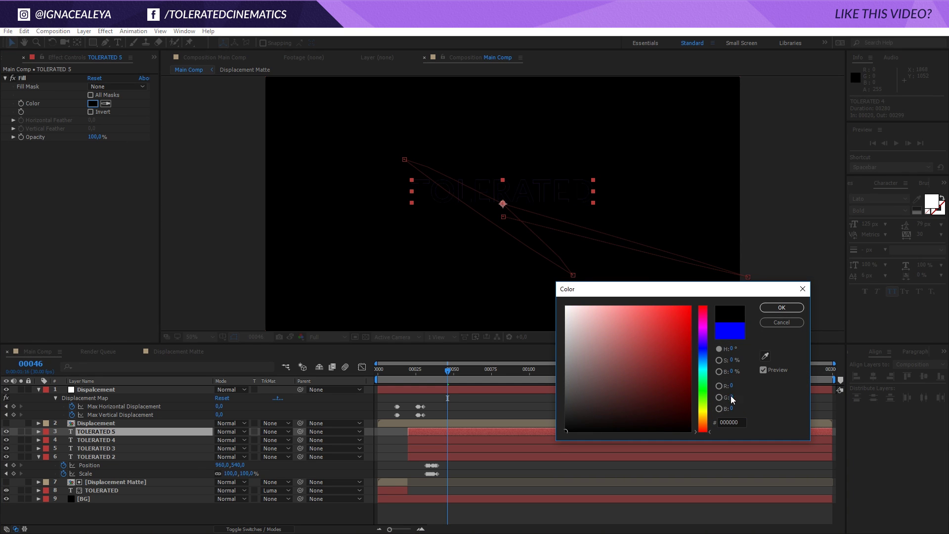
{"action": "left_click", "coordinate": [731, 398]}
{"action": "type", "text": "255"}
{"action": "left_click", "coordinate": [773, 306]}
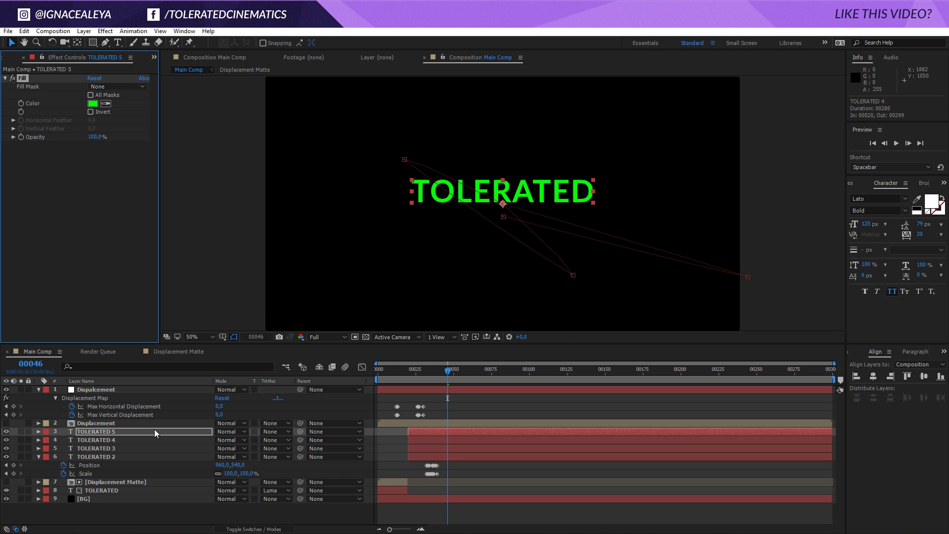
Set the blending mode of the TOLERATED 5 and TOLERATED 4 layers to Add
{"action": "left_click", "coordinate": [253, 528]}
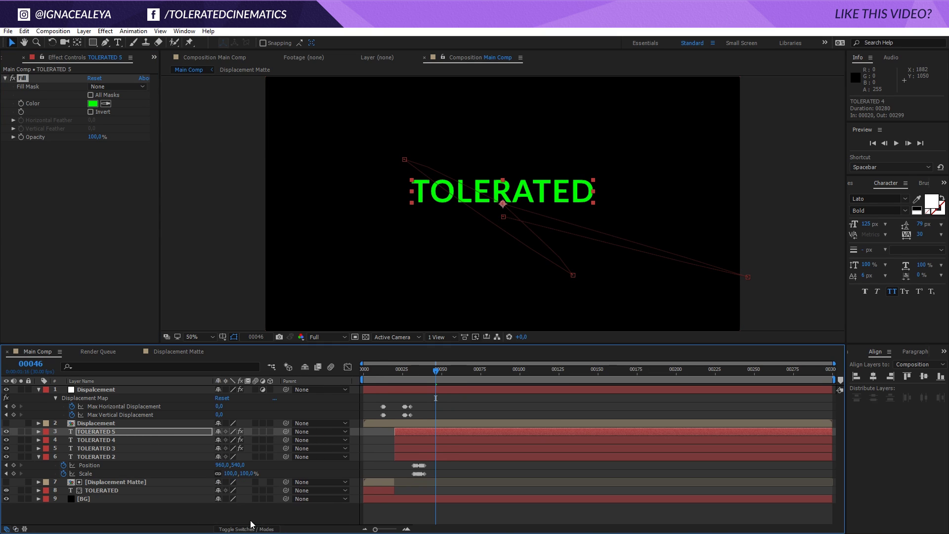
{"action": "left_click", "coordinate": [232, 528]}
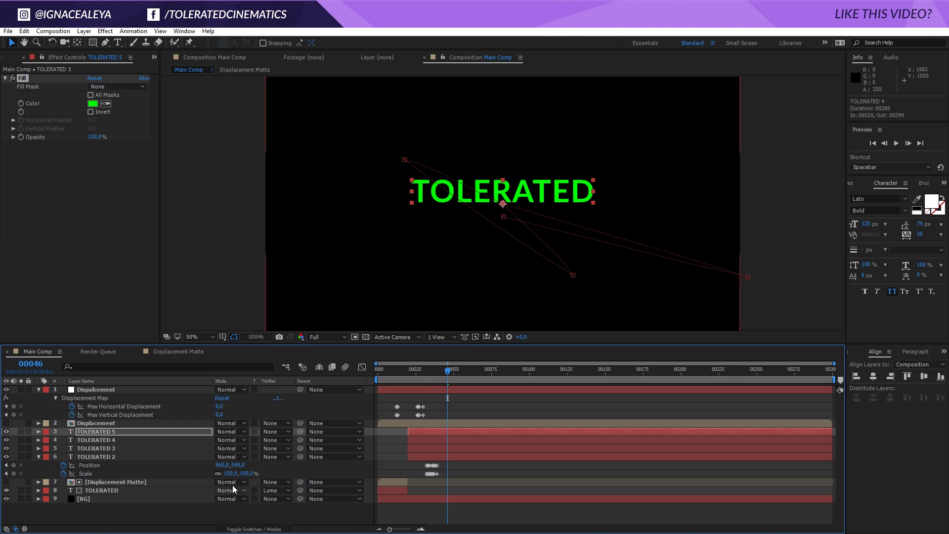
{"action": "left_click", "coordinate": [227, 432]}
{"action": "left_click", "coordinate": [262, 204]}
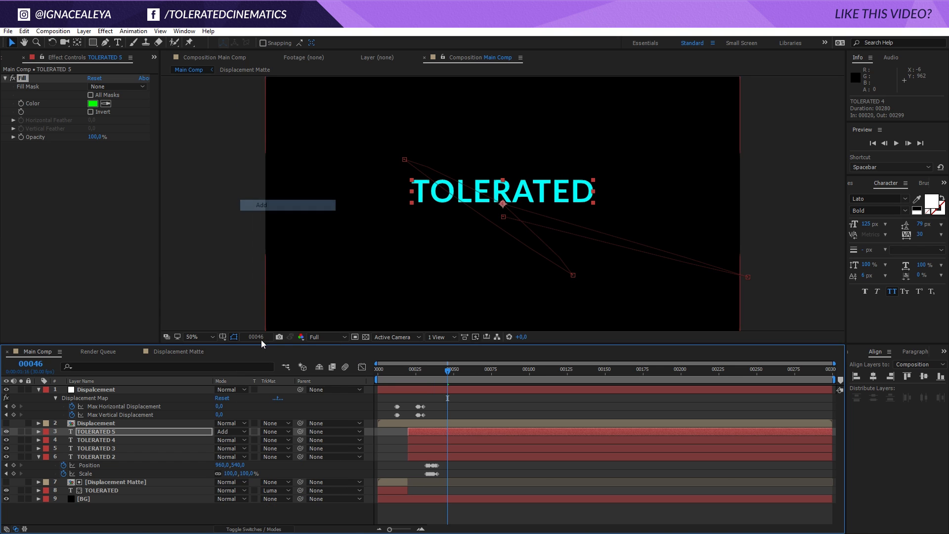
{"action": "left_click", "coordinate": [226, 440]}
{"action": "left_click", "coordinate": [293, 205]}
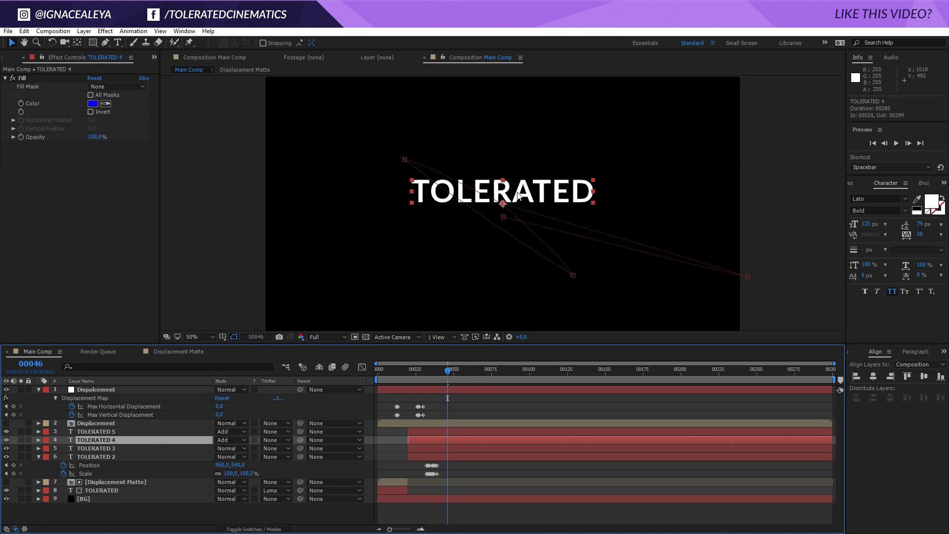
Try shifting the blue TOLERATED 4 layer 14 px to the right, then undo the nudges
{"action": "key", "text": "shift+Right"}
{"action": "key", "text": "Right"}
{"action": "key", "text": "Right"}
{"action": "key", "text": "Right"}
{"action": "key", "text": "Right"}
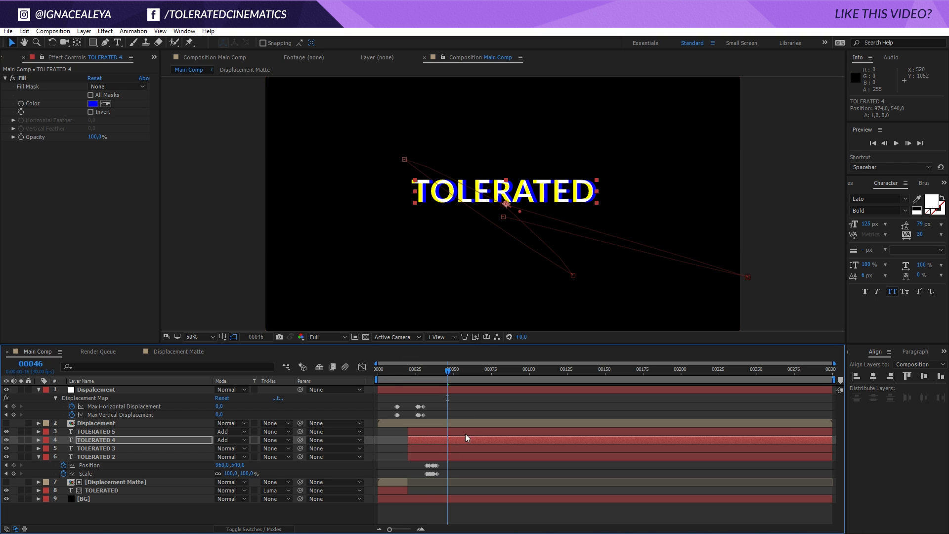
{"action": "left_click", "coordinate": [470, 416]}
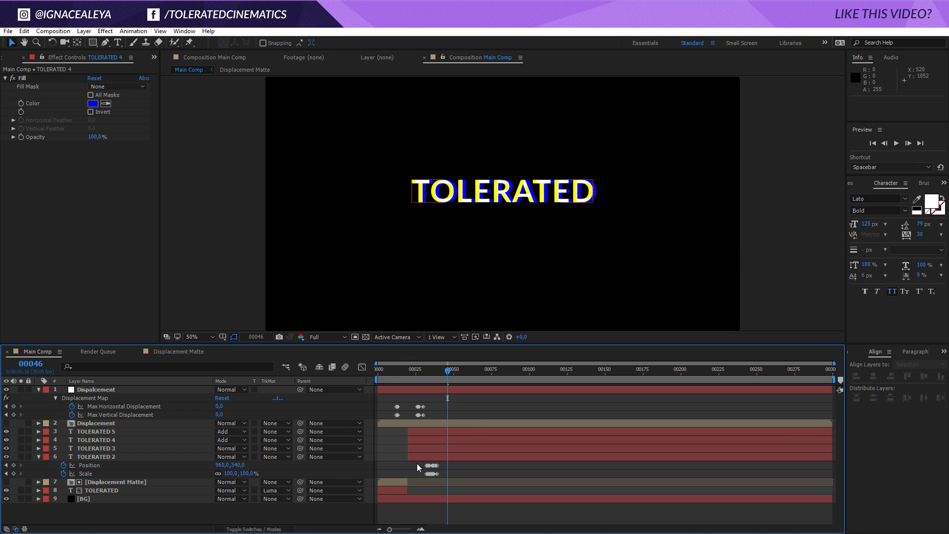
{"action": "key", "text": "ctrl+z"}
{"action": "key", "text": "ctrl+z"}
{"action": "key", "text": "ctrl+z"}
{"action": "key", "text": "ctrl+z"}
{"action": "key", "text": "ctrl+z"}
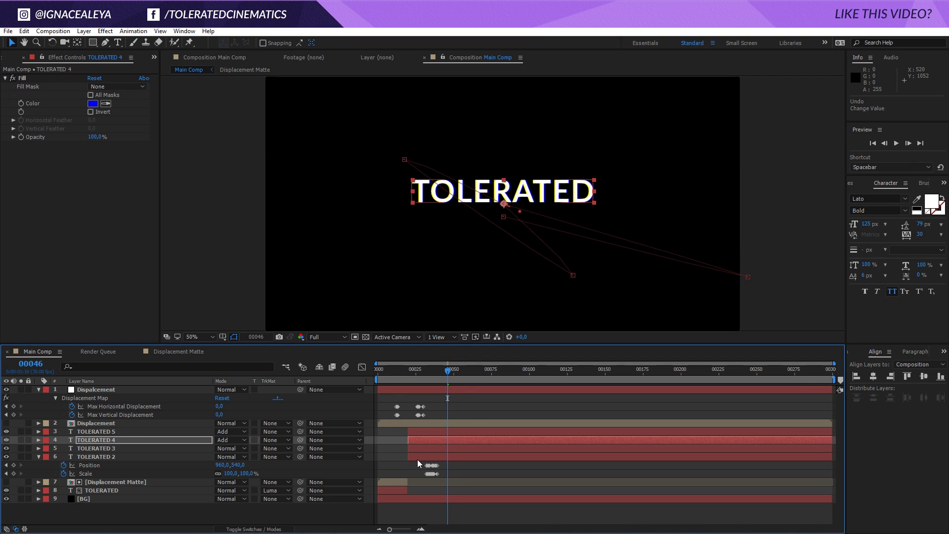
Reveal the Position property of TOLERATED 3, 4 and 5 and delete TOLERATED 4's stray keyframe at frame 46
{"action": "left_click", "coordinate": [117, 451]}
{"action": "left_click", "coordinate": [120, 432], "text": "shift"}
{"action": "key", "text": "p"}
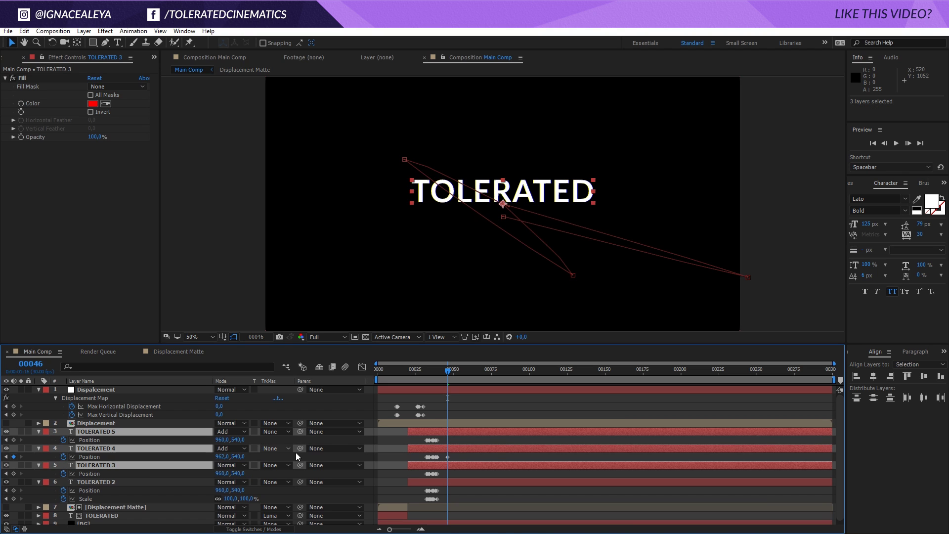
{"action": "left_click", "coordinate": [462, 457]}
{"action": "left_click", "coordinate": [448, 456]}
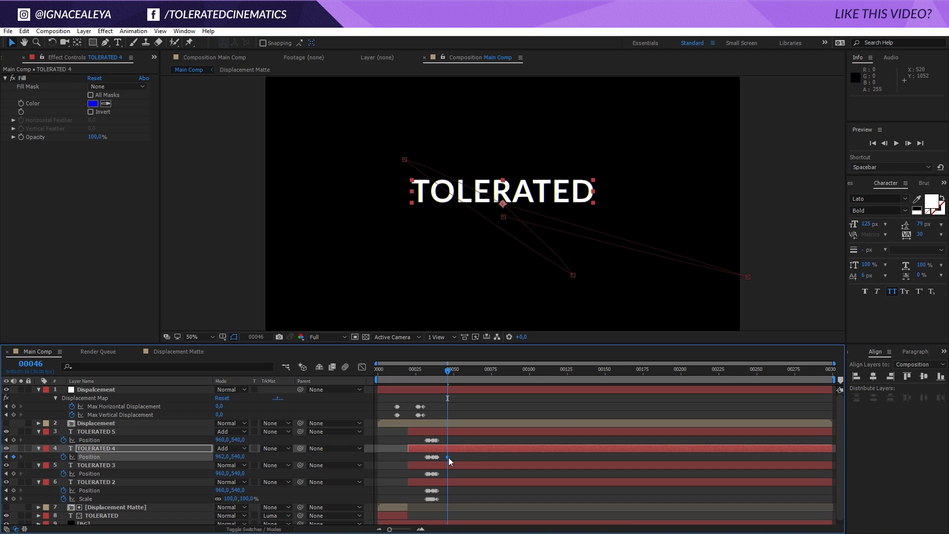
At frame 49, add Position keyframes to the TOLERATED 5, TOLERATED 4 and TOLERATED 3 layers
{"action": "mouse_move", "coordinate": [446, 371]}
{"action": "left_mouse_down"}
{"action": "mouse_move", "coordinate": [425, 381]}
{"action": "mouse_move", "coordinate": [452, 388]}
{"action": "left_mouse_up"}
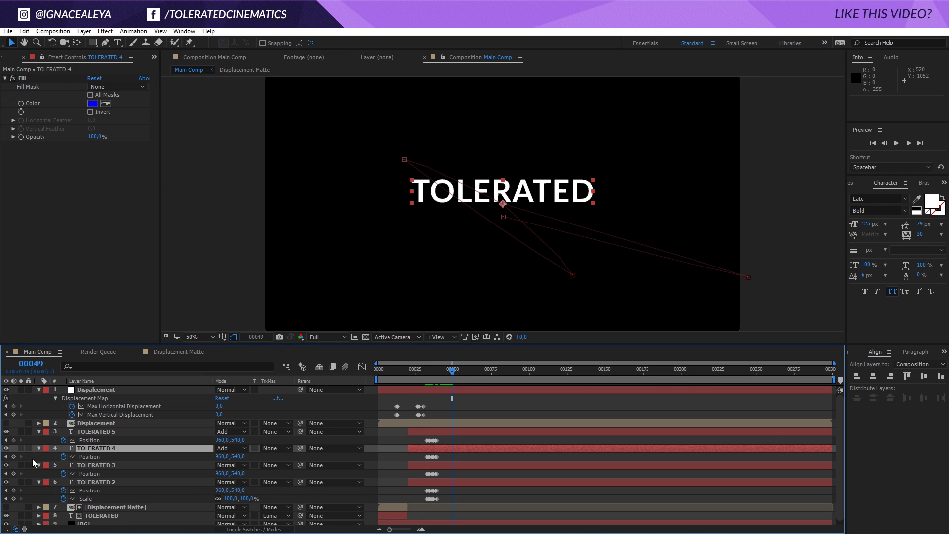
{"action": "left_click", "coordinate": [14, 439]}
{"action": "left_click", "coordinate": [14, 457]}
{"action": "left_click", "coordinate": [14, 473]}
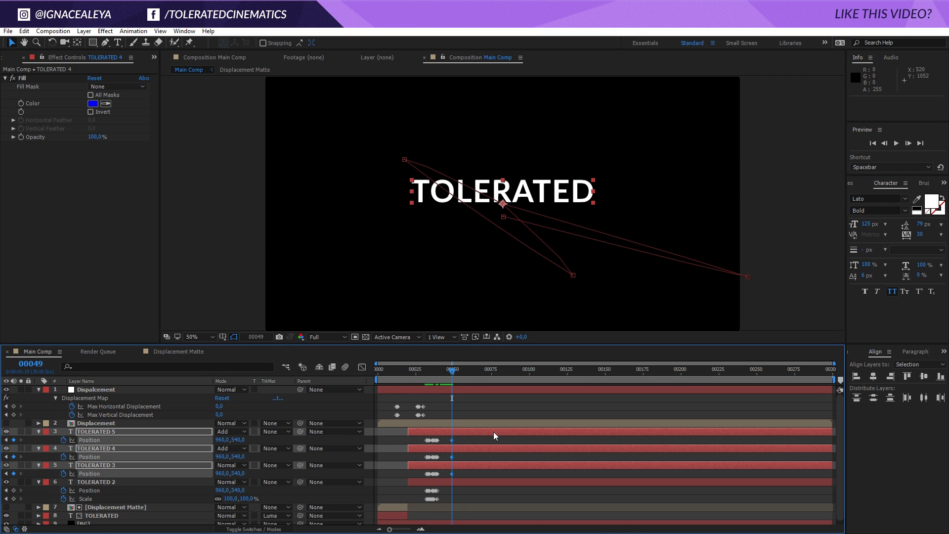
{"action": "left_click", "coordinate": [473, 414]}
At frame 50, offset TOLERATED 5 to position 940, 540 and TOLERATED 4 to 980, 540
{"action": "key", "text": "Page_Down"}
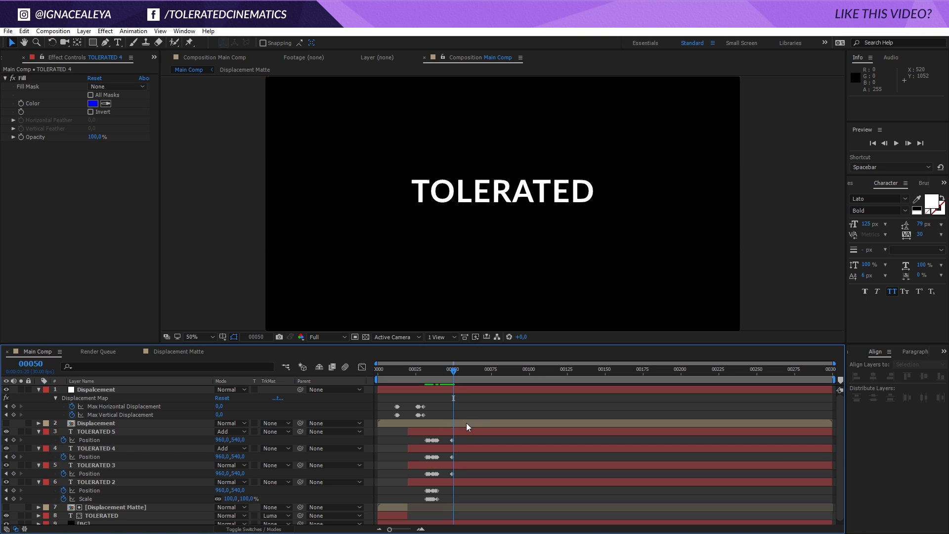
{"action": "left_click", "coordinate": [450, 433]}
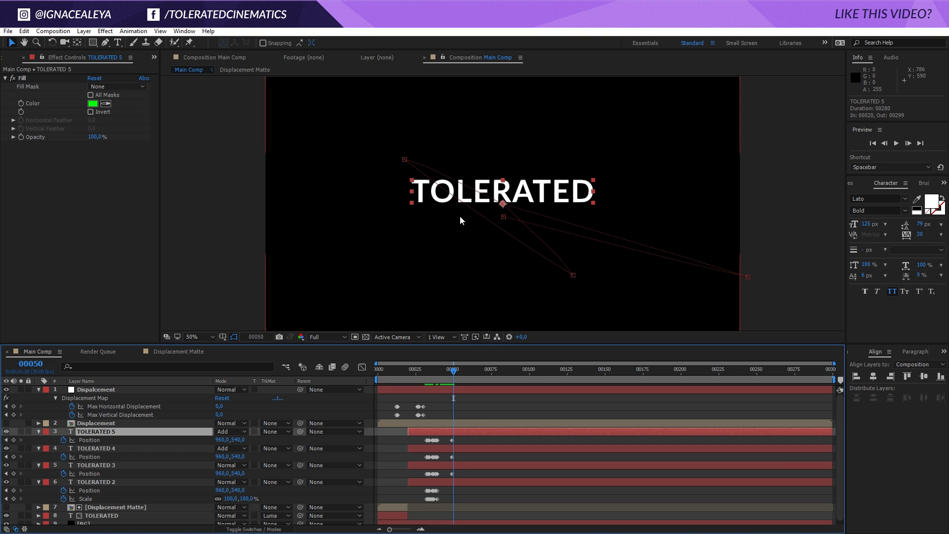
{"action": "key", "text": "shift+Left"}
{"action": "key", "text": "shift+Left"}
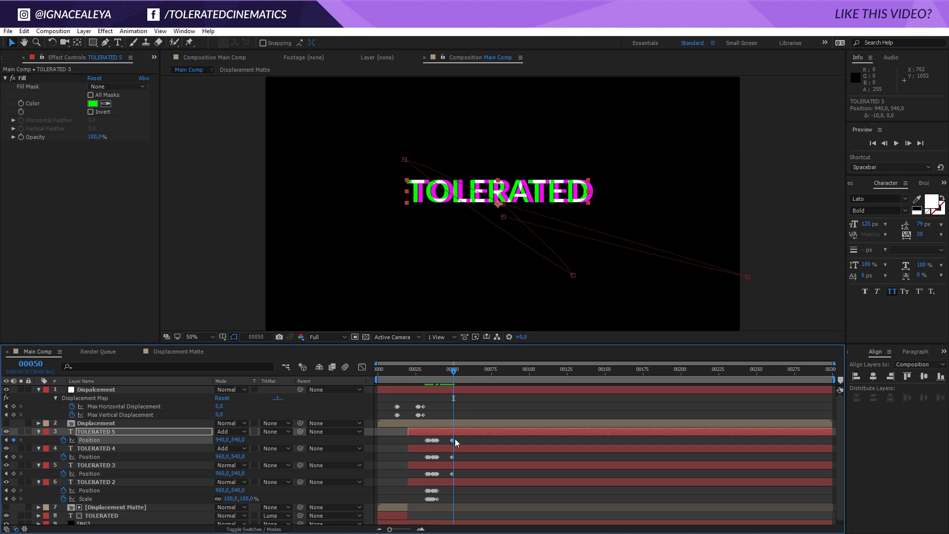
{"action": "left_click", "coordinate": [455, 447]}
{"action": "key", "text": "shift+Right"}
{"action": "key", "text": "shift+Right"}
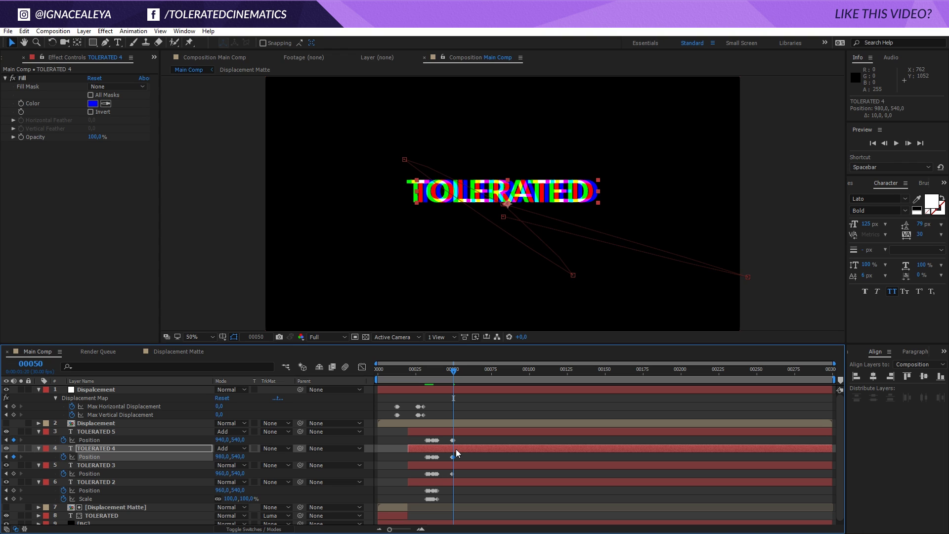
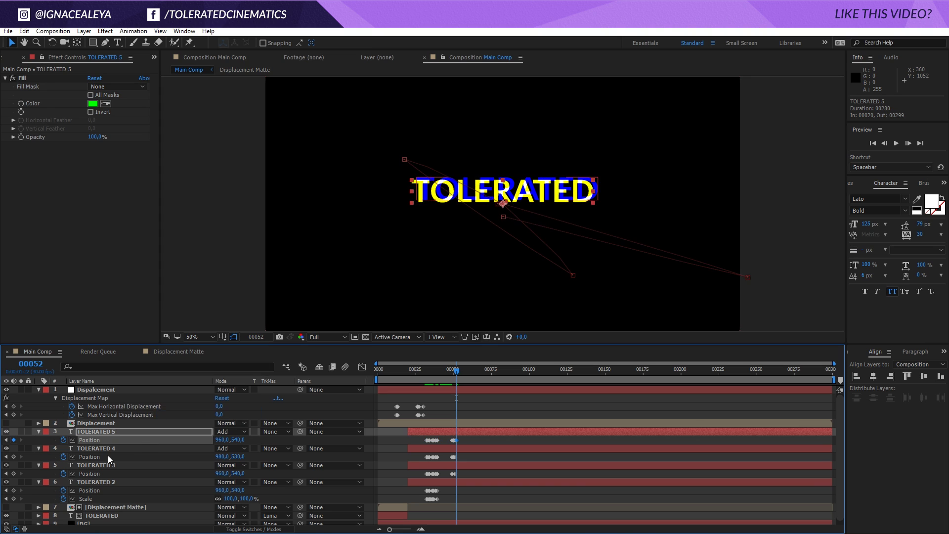
At frame 52, reset the Position of the TOLERATED 4 and TOLERATED 3 layers
{"action": "right_click", "coordinate": [107, 456]}
{"action": "left_click", "coordinate": [127, 426]}
{"action": "right_click", "coordinate": [100, 474]}
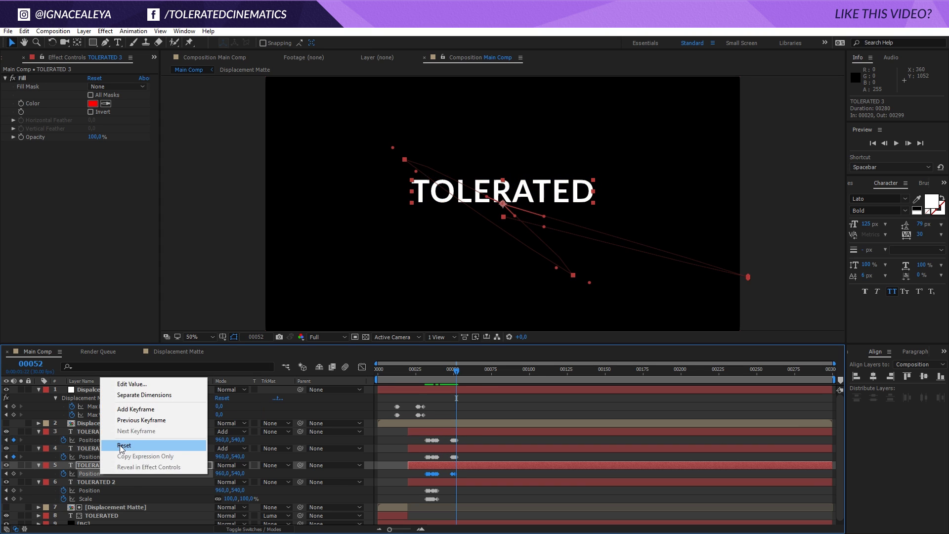
{"action": "left_click", "coordinate": [123, 445]}
Limit the work area to frames 42 to 61, preview the colour split, and move to frame 55
{"action": "mouse_move", "coordinate": [456, 370]}
{"action": "left_mouse_down"}
{"action": "mouse_move", "coordinate": [445, 370]}
{"action": "mouse_move", "coordinate": [469, 370]}
{"action": "mouse_move", "coordinate": [440, 378]}
{"action": "mouse_move", "coordinate": [470, 372]}
{"action": "left_mouse_up"}
{"action": "key", "text": "b"}
{"action": "left_click", "coordinate": [450, 370]}
{"action": "key", "text": "b"}
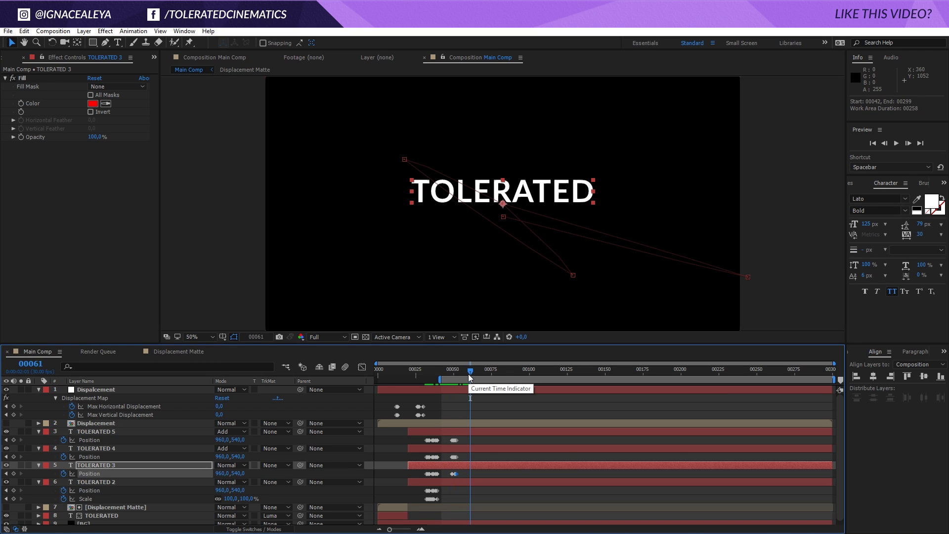
{"action": "key", "text": "n"}
{"action": "key", "text": "space"}
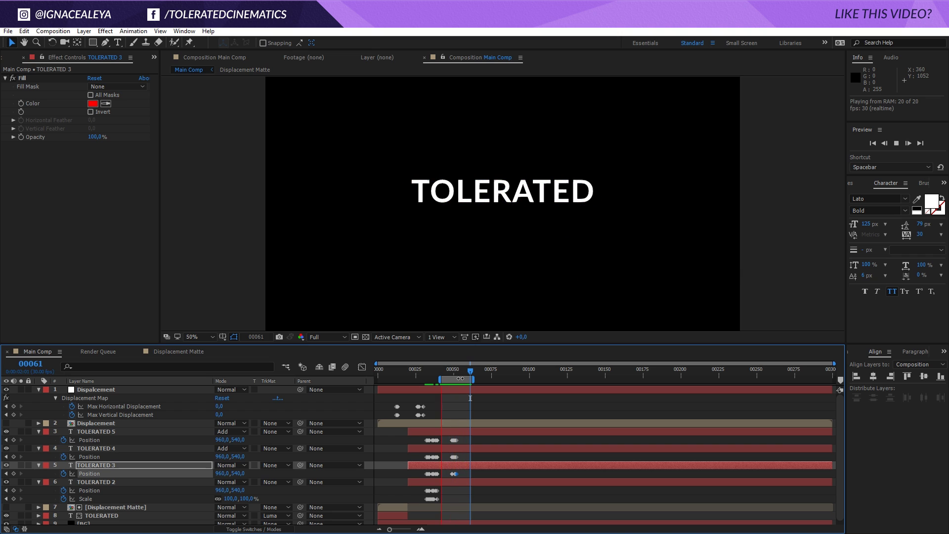
{"action": "left_click", "coordinate": [459, 370]}
{"action": "left_click_drag", "start_coordinate": [459, 371], "coordinate": [462, 383]}
{"action": "left_click", "coordinate": [467, 435]}
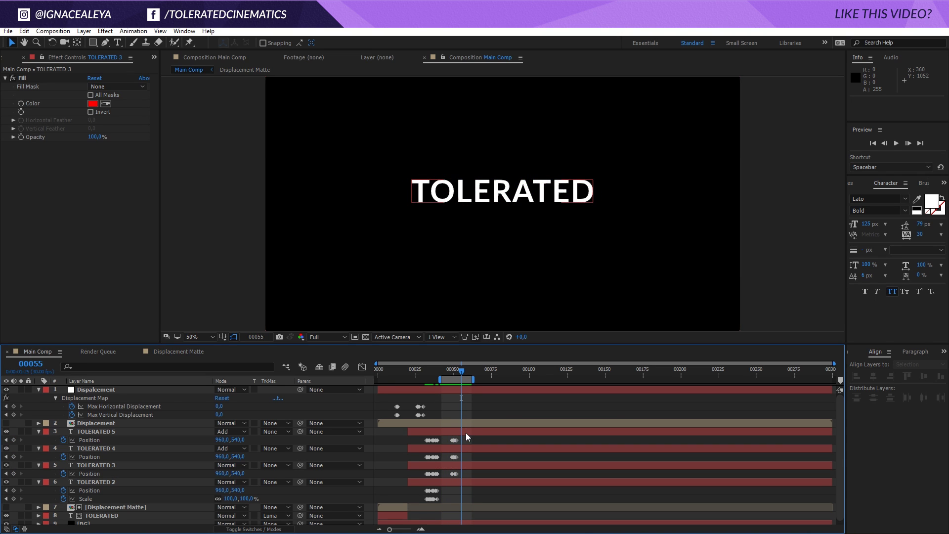
Add the expression wiggle(25,3) to the Position of TOLERATED 5 and copy the expression text
{"action": "left_click", "coordinate": [64, 441], "text": "alt"}
{"action": "type", "text": "wiggle(25,"}
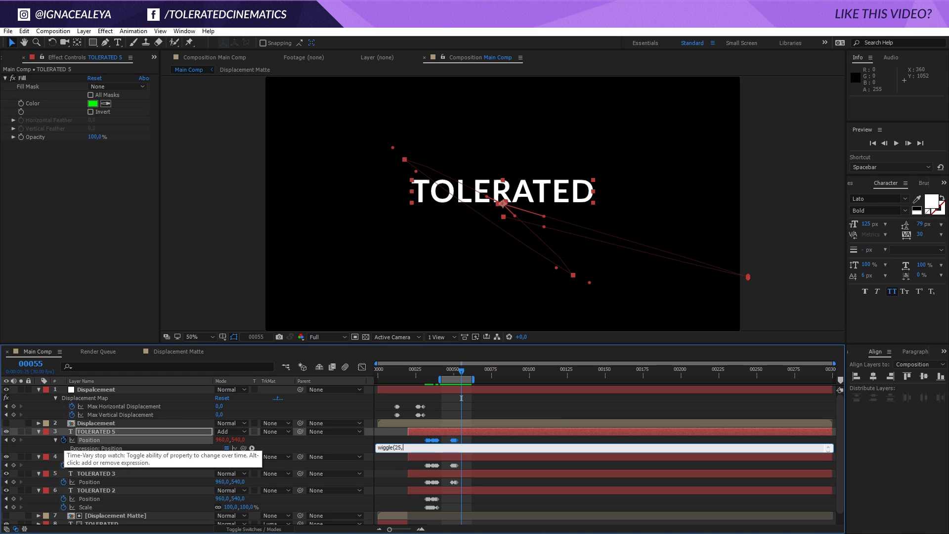
{"action": "type", "text": "3)"}
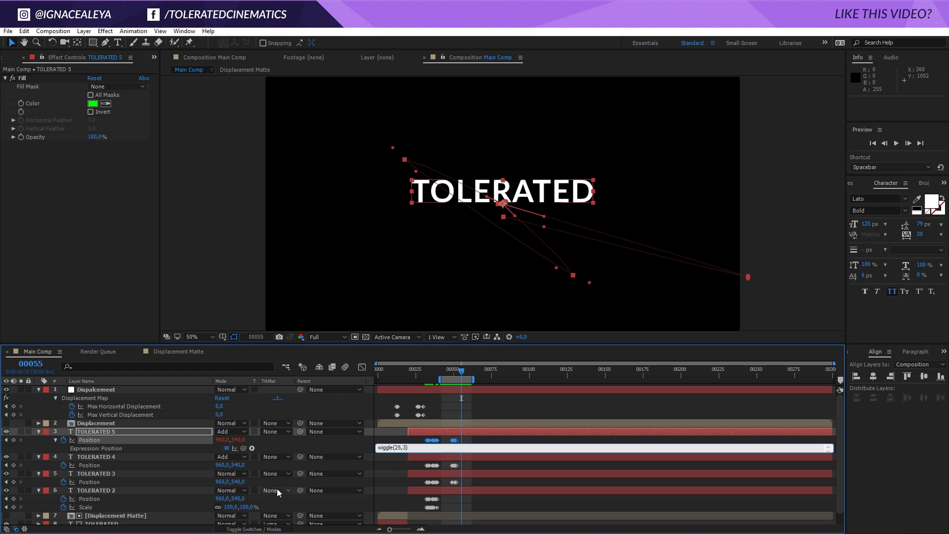
{"action": "left_click_drag", "start_coordinate": [413, 448], "coordinate": [378, 450]}
{"action": "key", "text": "ctrl+c"}
{"action": "left_click", "coordinate": [450, 456]}
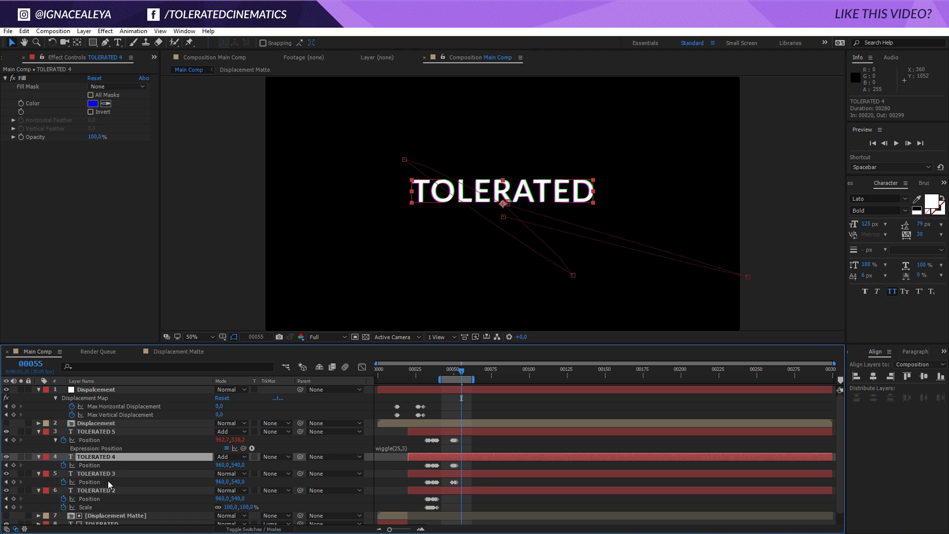
Add the copied expression wiggle(25,3) to the Position of TOLERATED 4
{"action": "left_click", "coordinate": [64, 465], "text": "alt"}
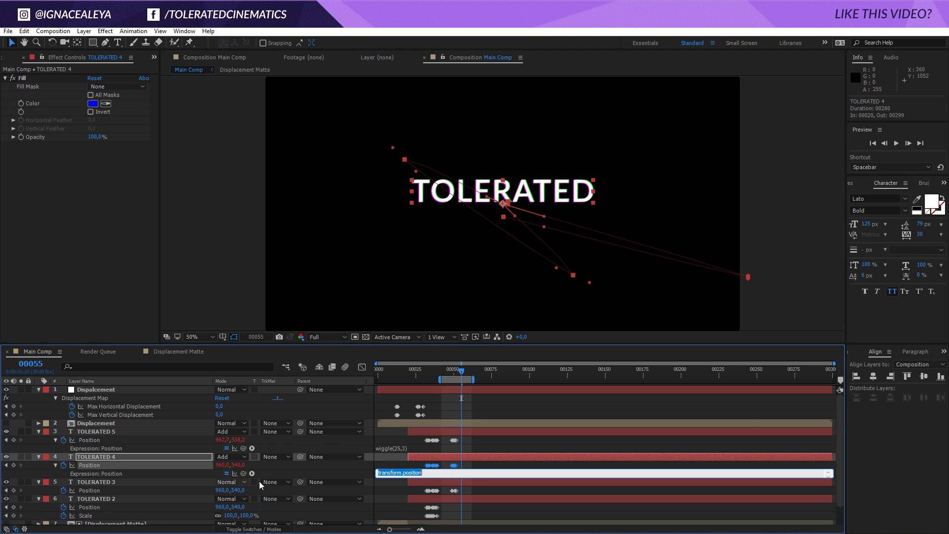
{"action": "key", "text": "ctrl+v"}
{"action": "left_click", "coordinate": [491, 485]}
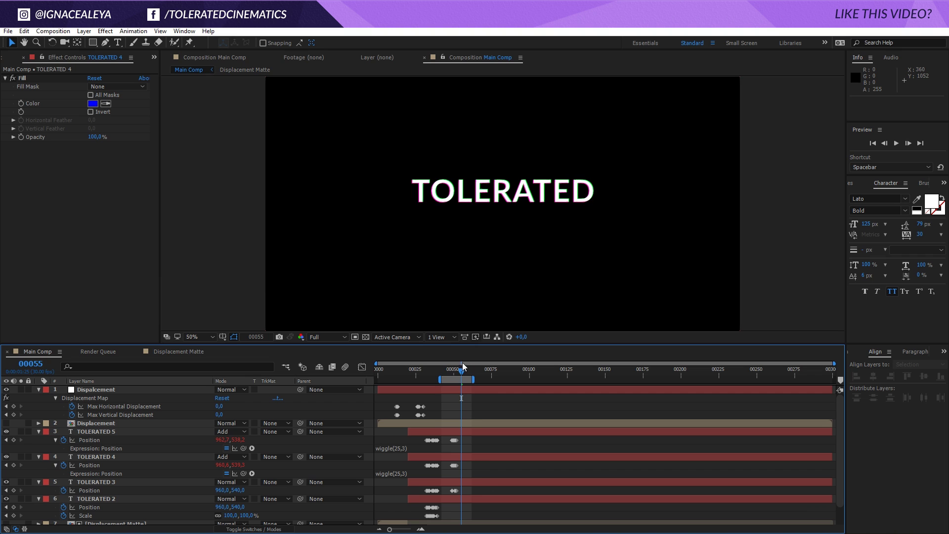
Extend the end of the work area to about frame 117 and preview the wiggling copies
{"action": "left_click_drag", "start_coordinate": [462, 370], "coordinate": [556, 379]}
{"action": "key", "text": "space"}
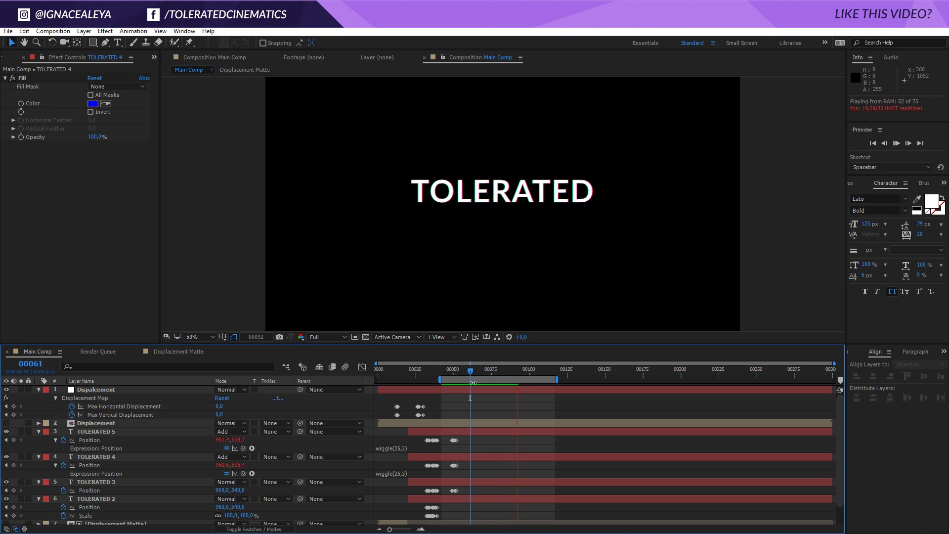
{"action": "key", "text": "space"}
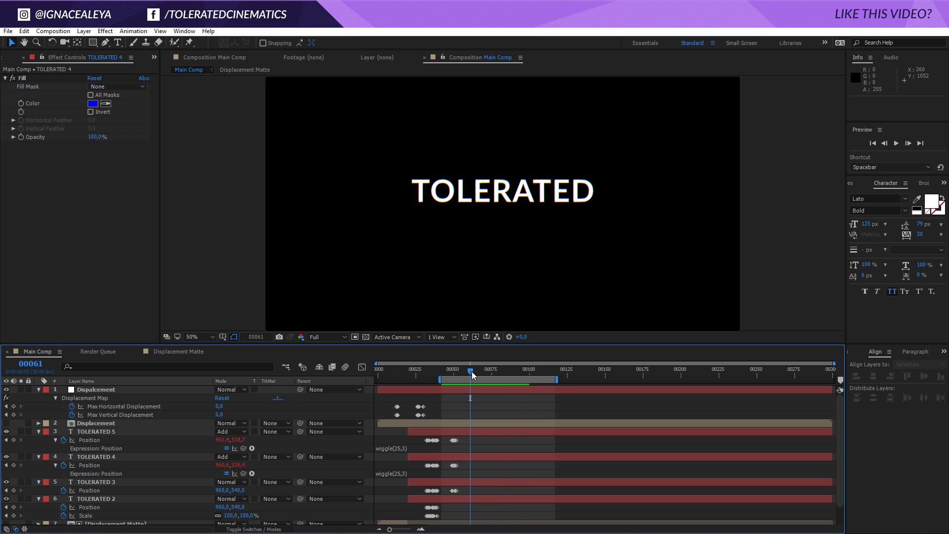
Add the expression wiggle(25,3) to the Position of TOLERATED 3 and preview the animation up to frame 76
{"action": "left_click", "coordinate": [64, 490], "text": "alt"}
{"action": "key", "text": "ctrl+v"}
{"action": "left_click", "coordinate": [488, 489]}
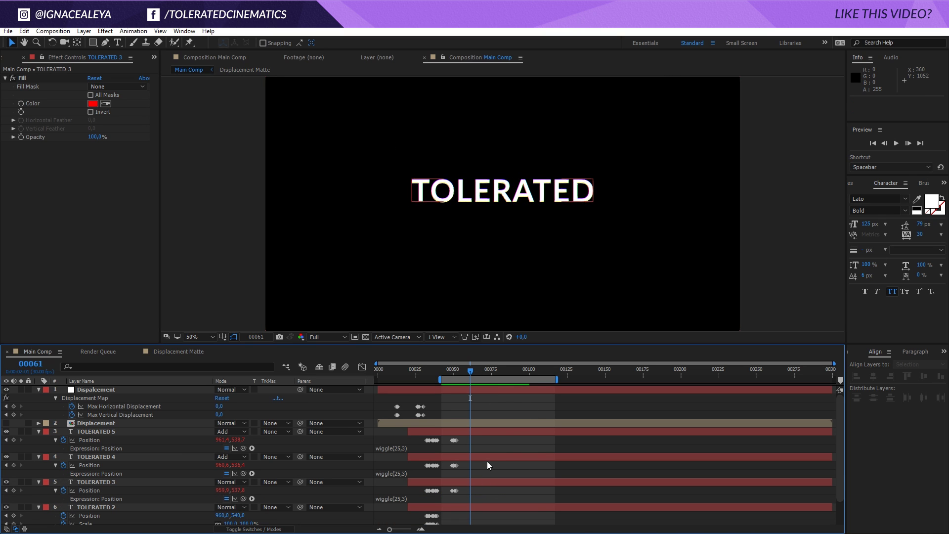
{"action": "key", "text": "space"}
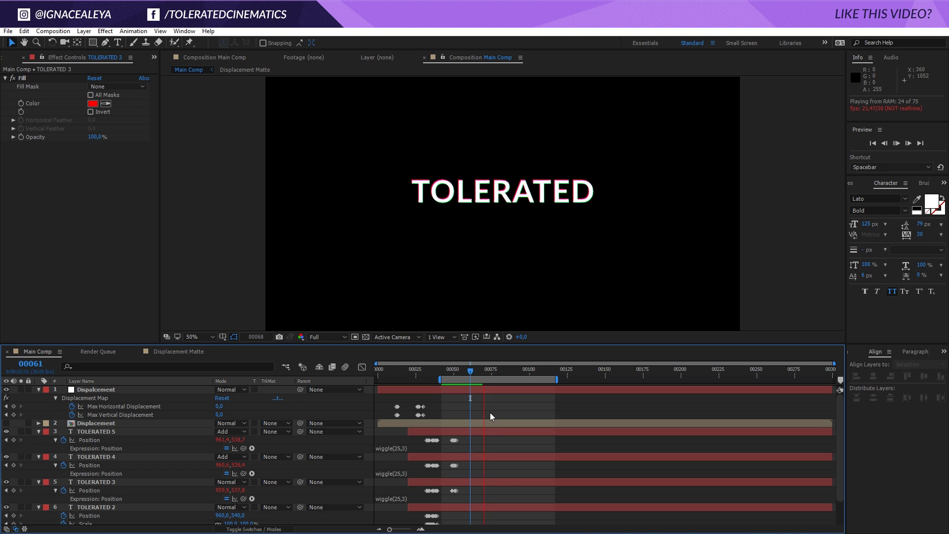
{"action": "left_click", "coordinate": [493, 369]}
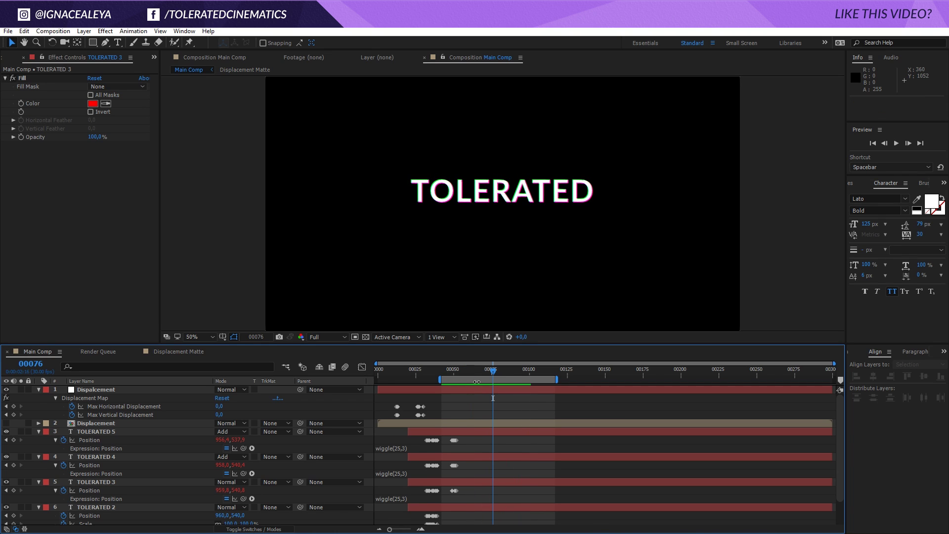
Change the Position expression of TOLERATED 5 to wiggle(25,10) and preview the stronger shake
{"action": "left_click", "coordinate": [406, 449]}
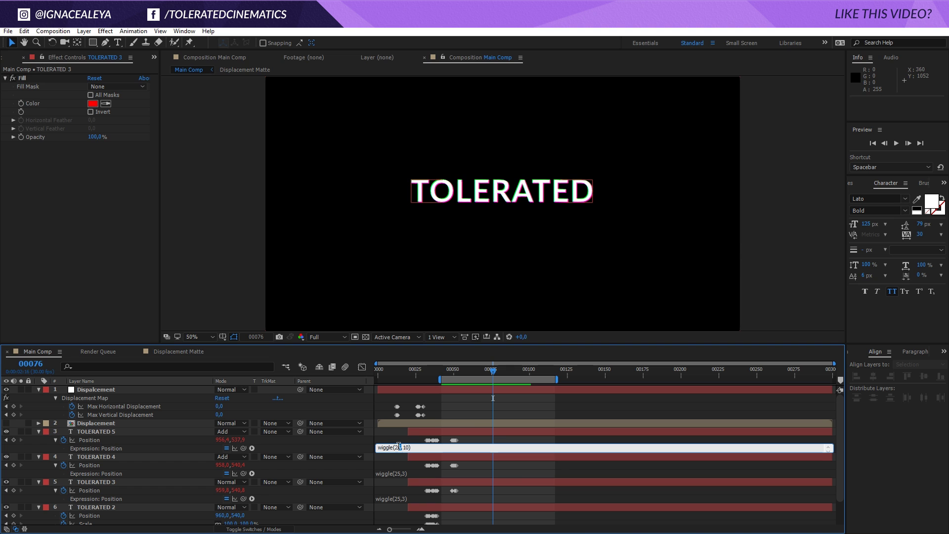
{"action": "left_click", "coordinate": [489, 432]}
{"action": "key", "text": "space"}
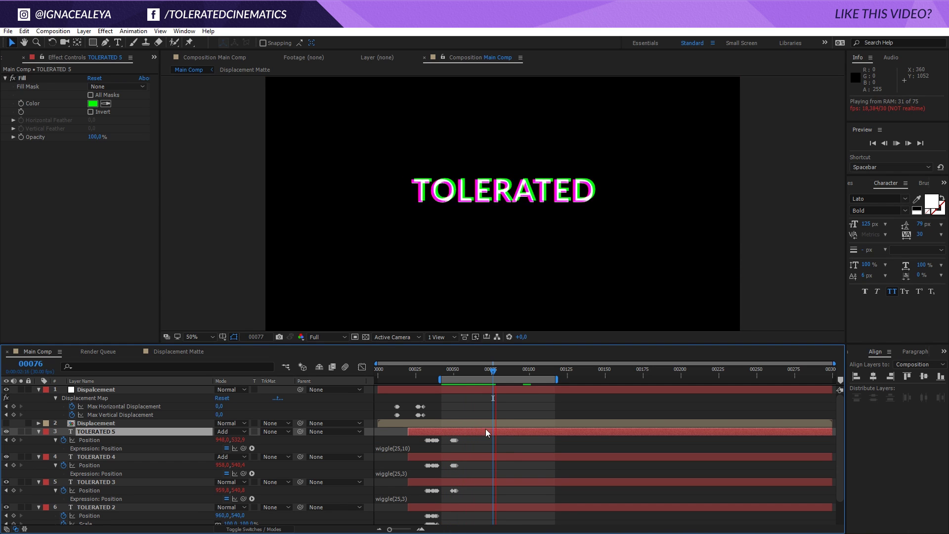
Start the work area at frame 0 and collapse the properties of layers TOLERATED 5 through TOLERATED 2
{"action": "left_click_drag", "start_coordinate": [493, 376], "coordinate": [376, 379]}
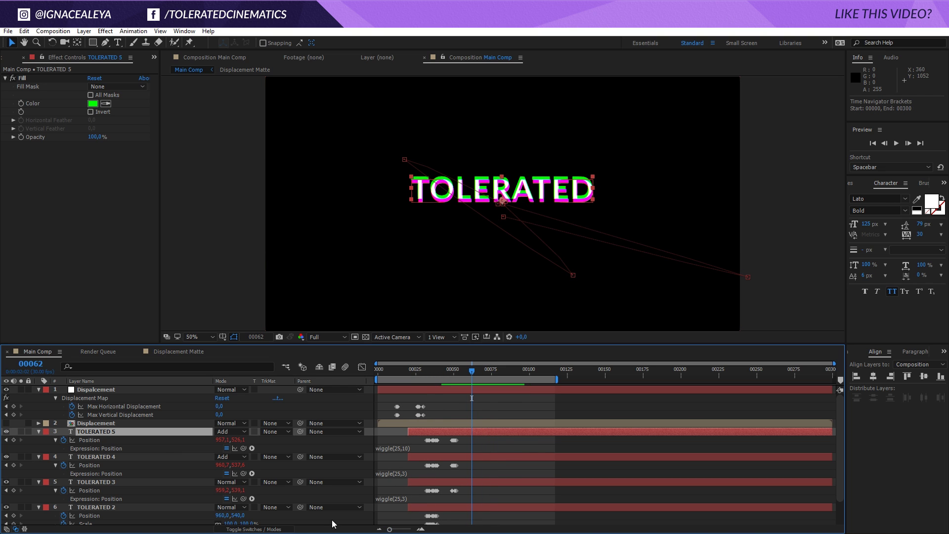
{"action": "left_click", "coordinate": [39, 432]}
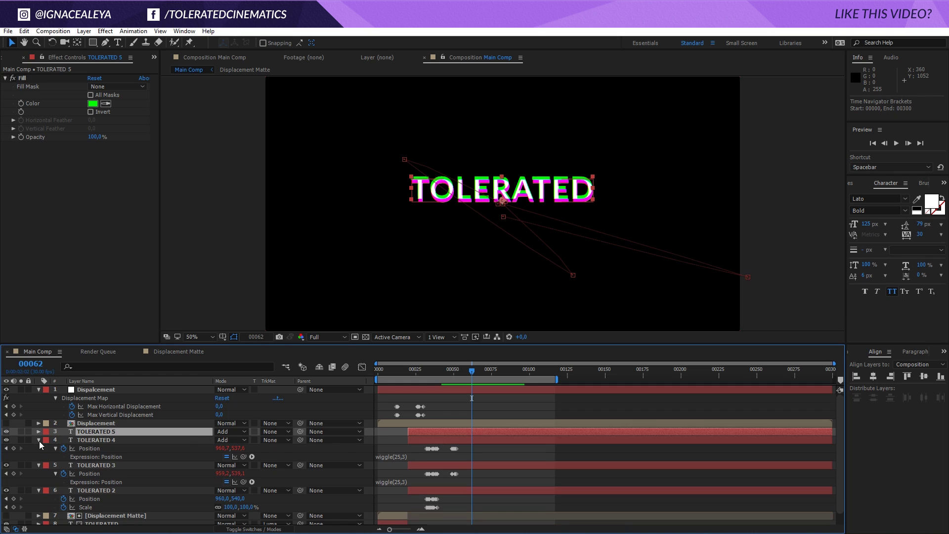
{"action": "left_click", "coordinate": [40, 441]}
{"action": "left_click", "coordinate": [37, 447]}
{"action": "left_click", "coordinate": [38, 456]}
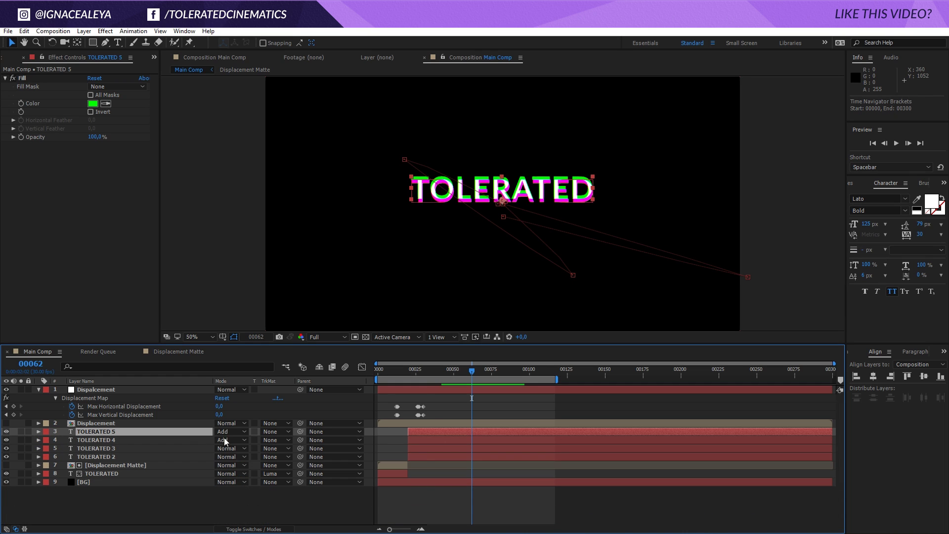
Trim the ends of layers TOLERATED 5 through TOLERATED 2 to frame 54
{"action": "left_click_drag", "start_coordinate": [430, 372], "coordinate": [460, 395]}
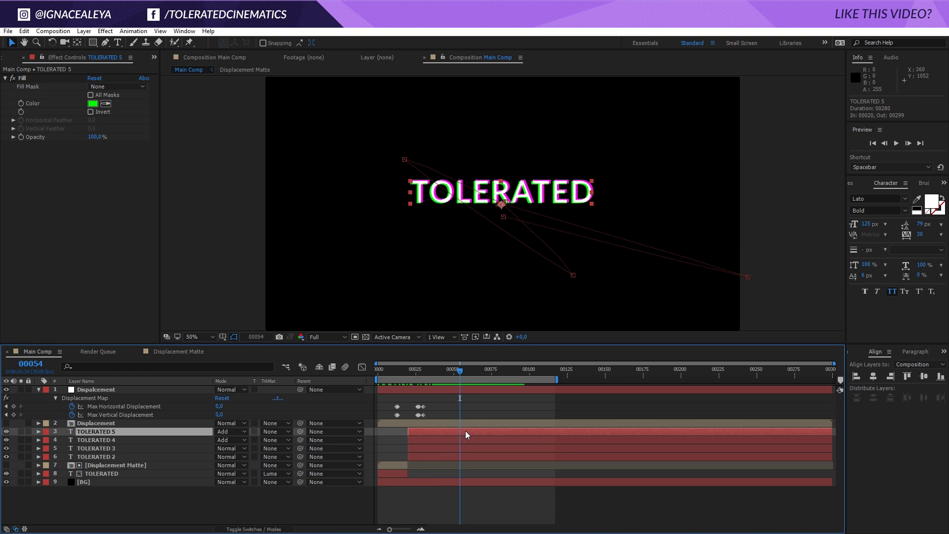
{"action": "left_click", "coordinate": [470, 459], "text": "shift"}
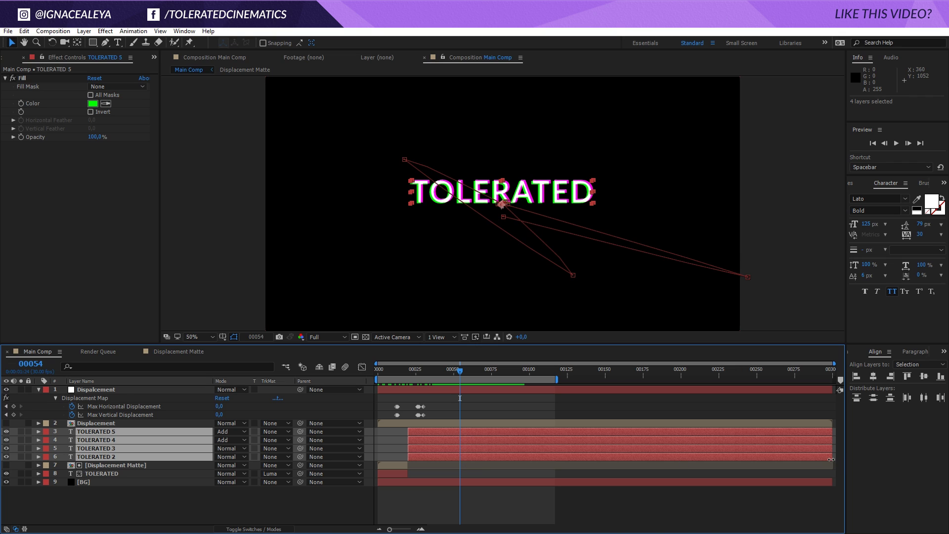
{"action": "left_click_drag", "start_coordinate": [831, 460], "coordinate": [467, 465]}
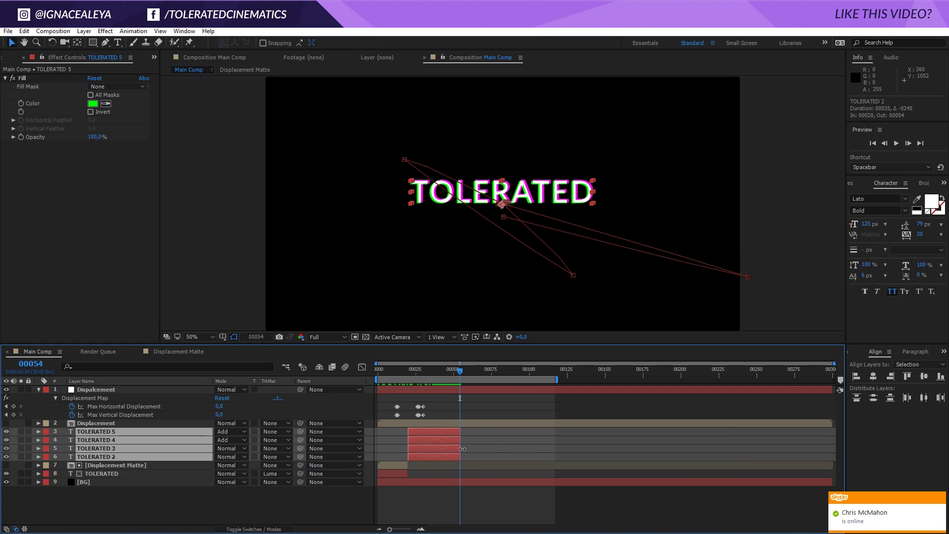
{"action": "key", "text": "Page_Down"}
At frame 60, create a text layer reading "SUBSCRIBE NOW!"
{"action": "left_click_drag", "start_coordinate": [461, 372], "coordinate": [469, 384]}
{"action": "left_click", "coordinate": [118, 43]}
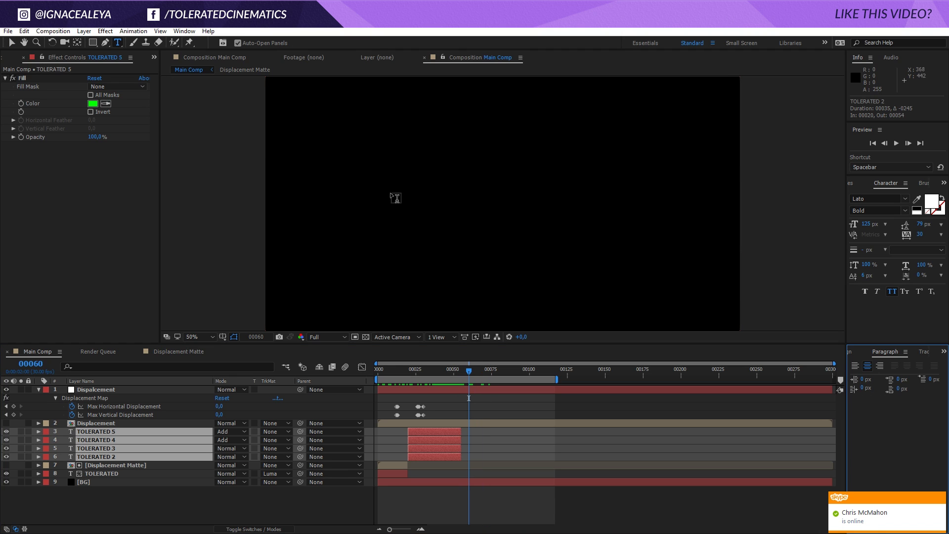
{"action": "left_click", "coordinate": [424, 213]}
{"action": "type", "text": "SUBSCRIBE NOW!"}
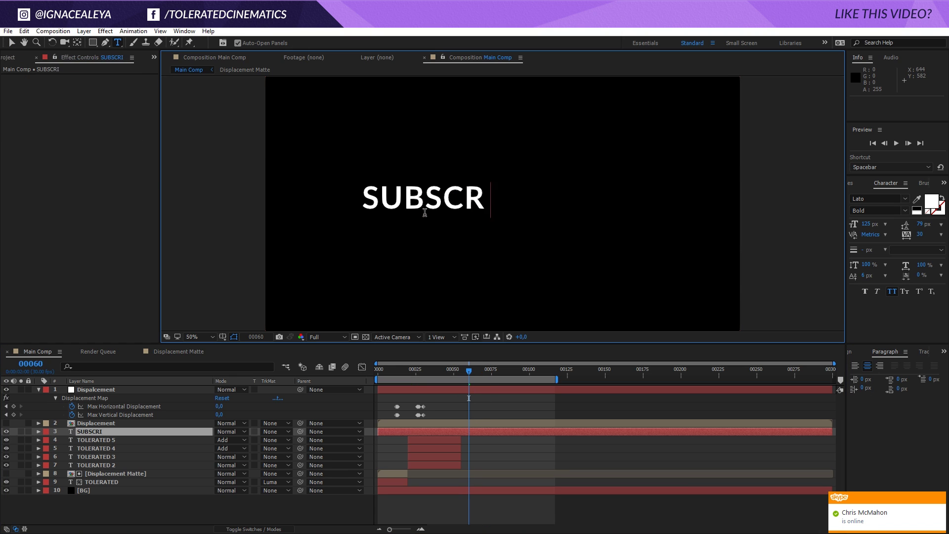
{"action": "key", "text": "ctrl+a"}
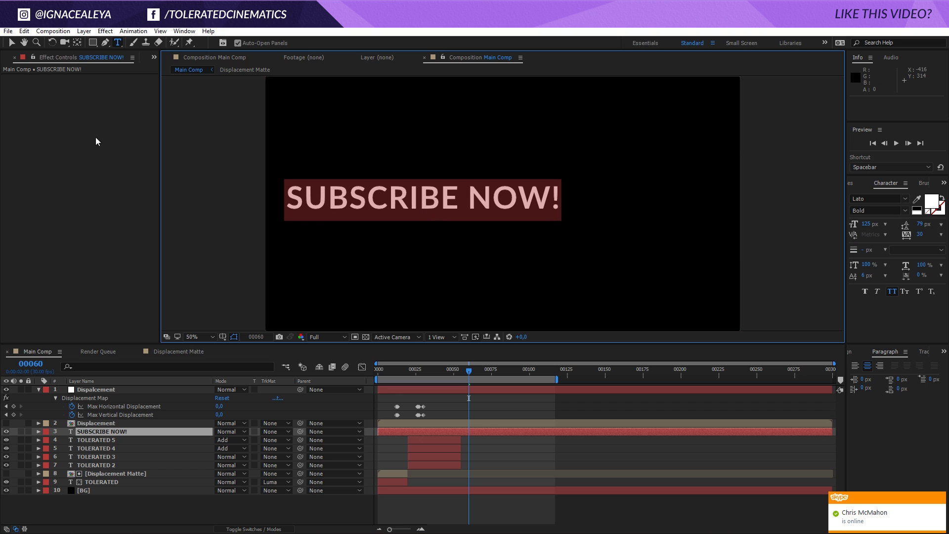
{"action": "key", "text": "Escape"}
{"action": "key", "text": "v"}
Centre the SUBSCRIBE NOW! text horizontally and vertically in the composition
{"action": "left_click", "coordinate": [851, 352]}
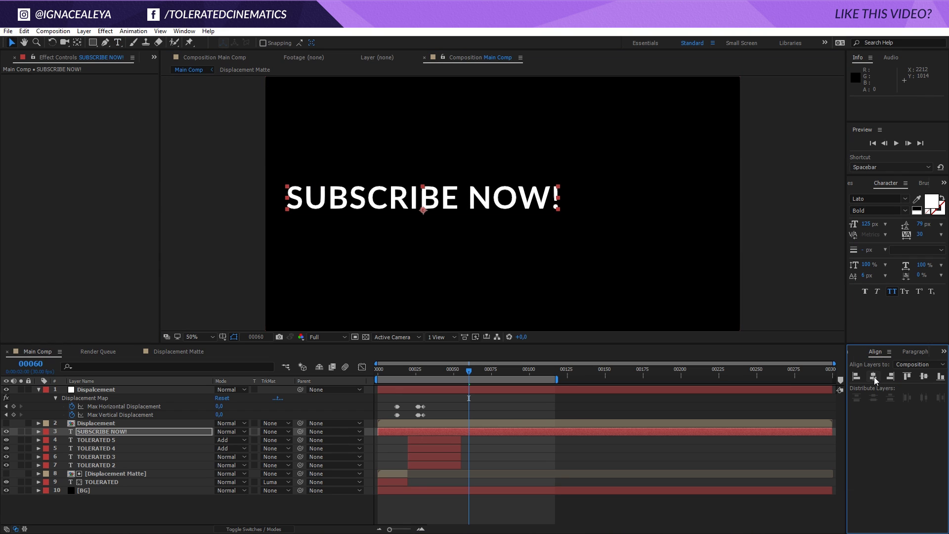
{"action": "left_click", "coordinate": [873, 377]}
{"action": "left_click", "coordinate": [923, 376]}
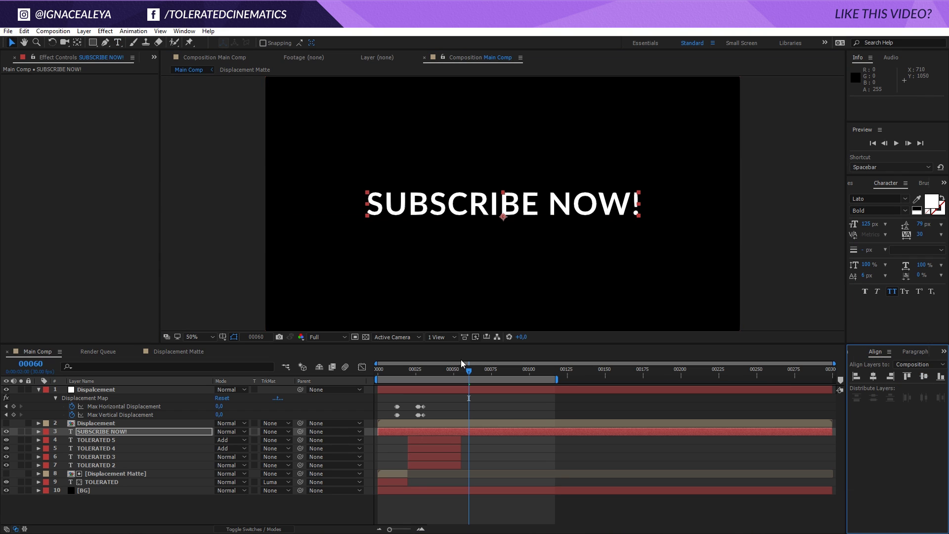
Trim the start of the SUBSCRIBE NOW! layer to frame 55, keeping a single copy of the layer
{"action": "left_click_drag", "start_coordinate": [378, 431], "coordinate": [460, 432]}
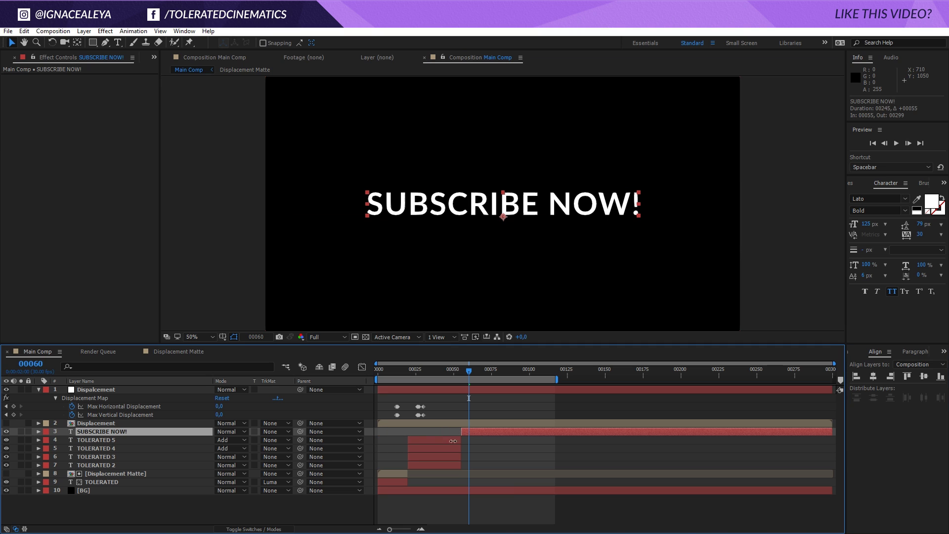
{"action": "mouse_move", "coordinate": [467, 370]}
{"action": "left_mouse_down"}
{"action": "mouse_move", "coordinate": [447, 370]}
{"action": "mouse_move", "coordinate": [468, 370]}
{"action": "left_mouse_up"}
{"action": "key", "text": "ctrl+d"}
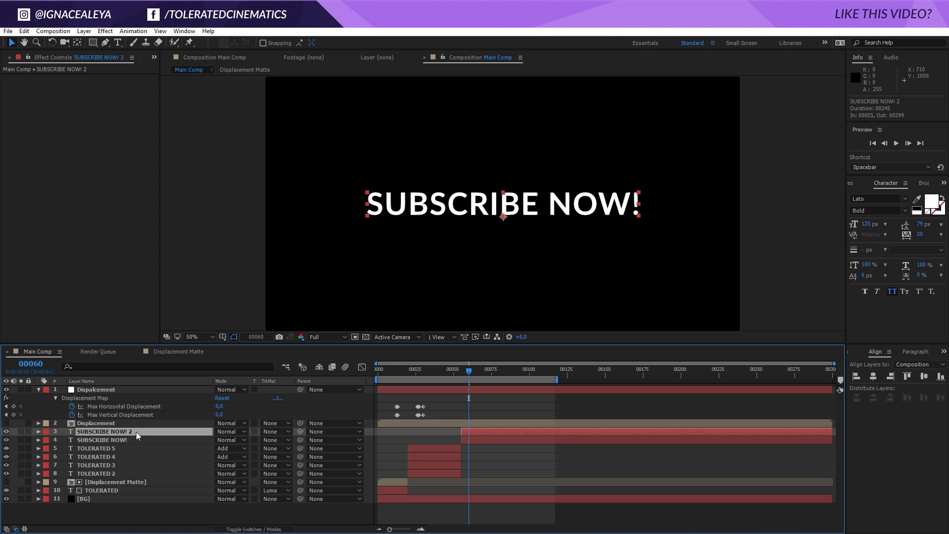
{"action": "key", "text": "ctrl+z"}
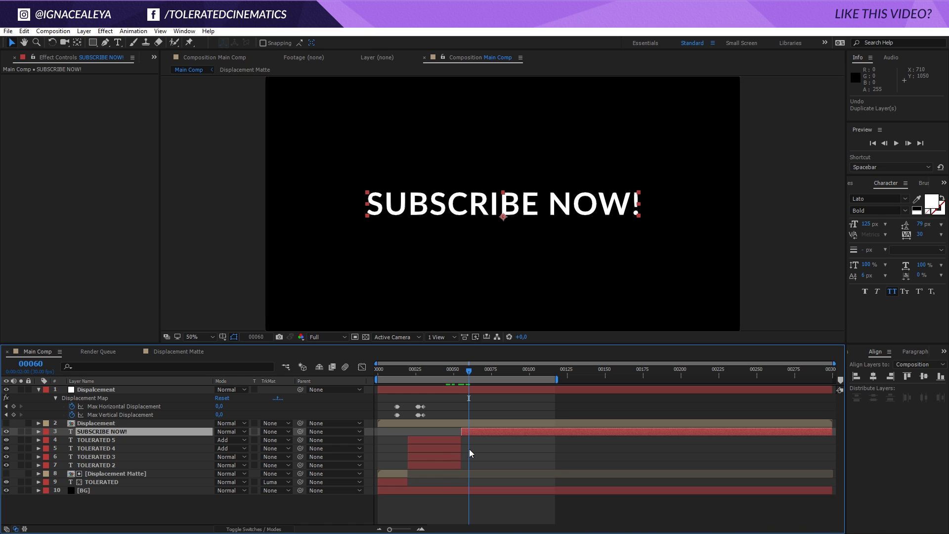
Add an adjustment layer above SUBSCRIBE NOW! and name it Transition
{"action": "left_click", "coordinate": [84, 30]}
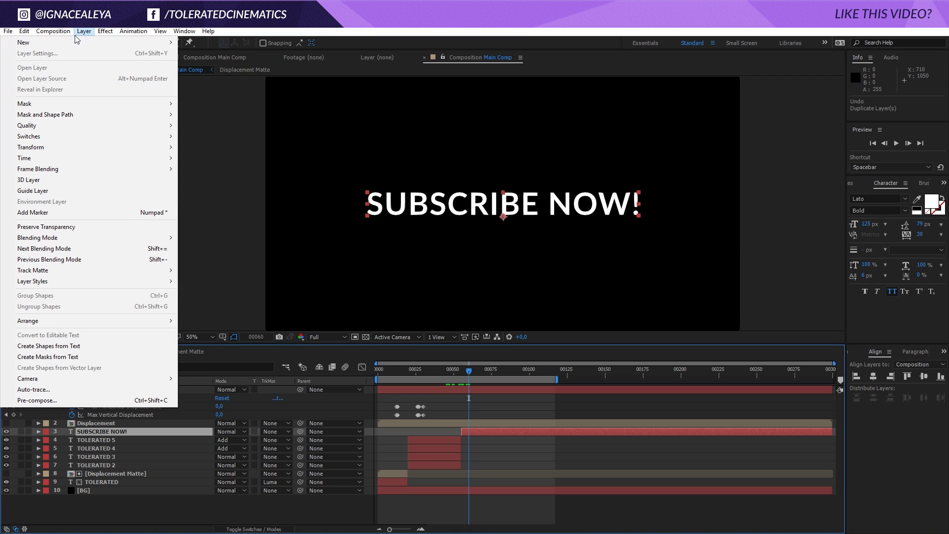
{"action": "mouse_move", "coordinate": [82, 41]}
{"action": "left_click", "coordinate": [222, 111]}
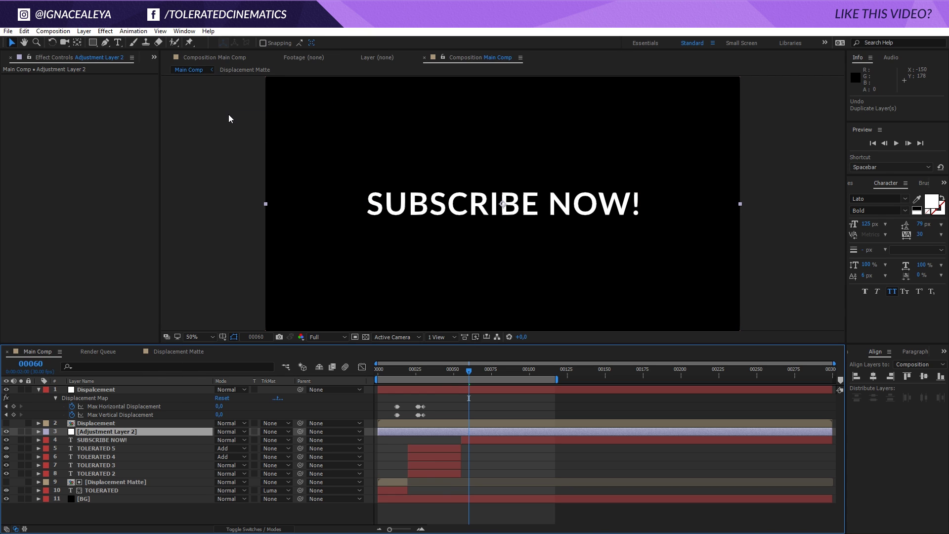
{"action": "key", "text": "Return"}
{"action": "type", "text": "Transiti"}
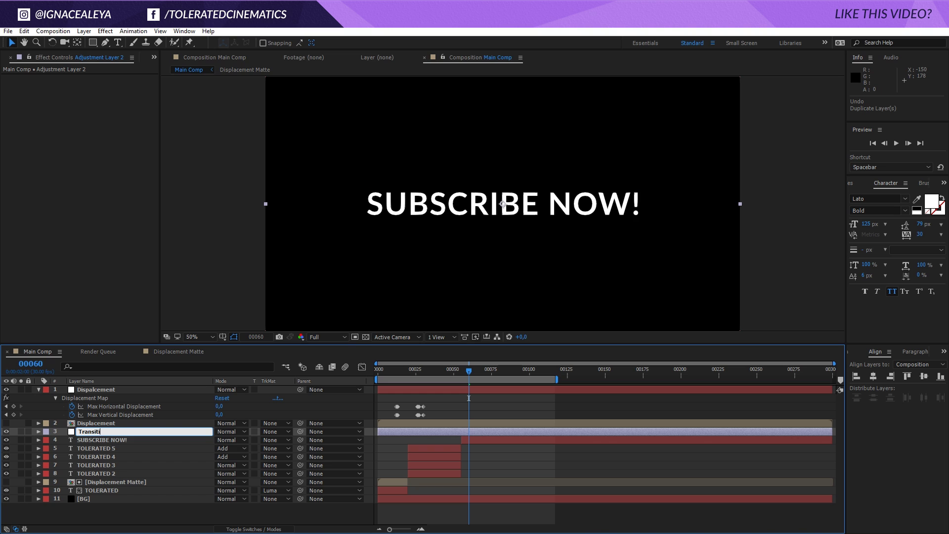
{"action": "type", "text": "on"}
{"action": "key", "text": "Return"}
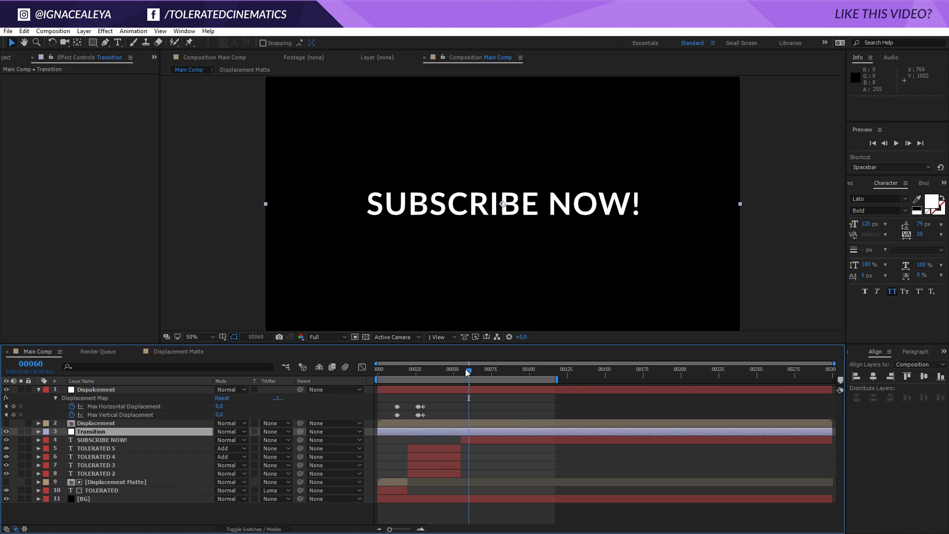
At frame 53, add Position keyframes to layers TOLERATED 5, 4, 3 and 2
{"action": "left_click_drag", "start_coordinate": [468, 373], "coordinate": [462, 375]}
{"action": "left_click", "coordinate": [457, 449]}
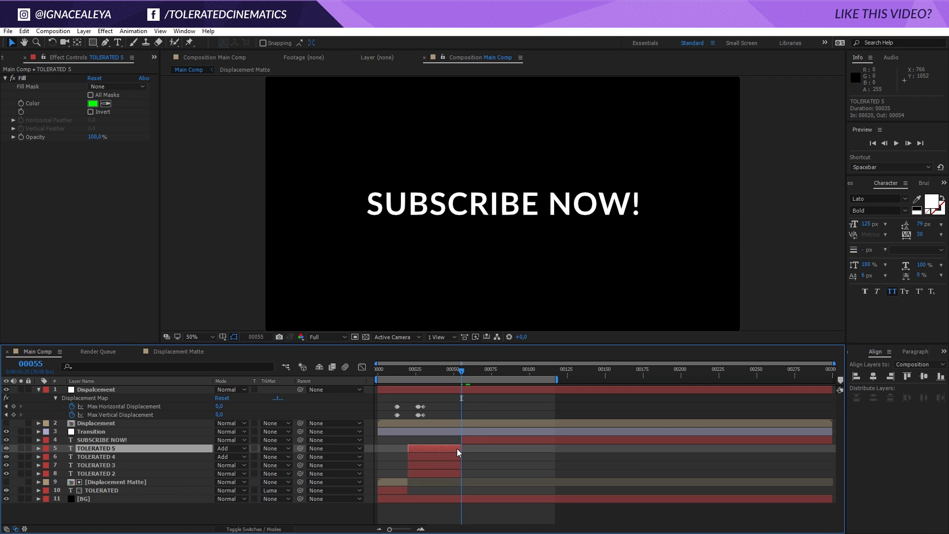
{"action": "key", "text": "Page_Up"}
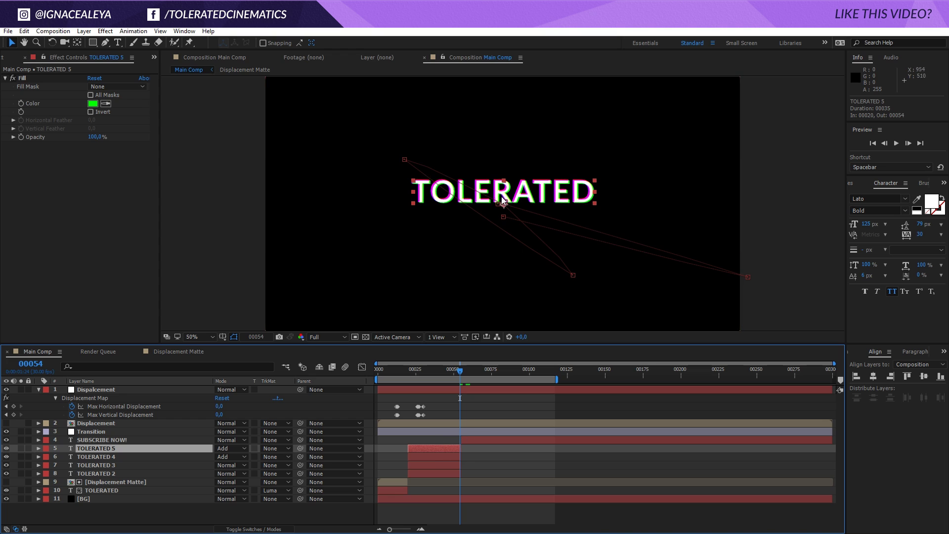
{"action": "left_click", "coordinate": [114, 473], "text": "shift"}
{"action": "key", "text": "p"}
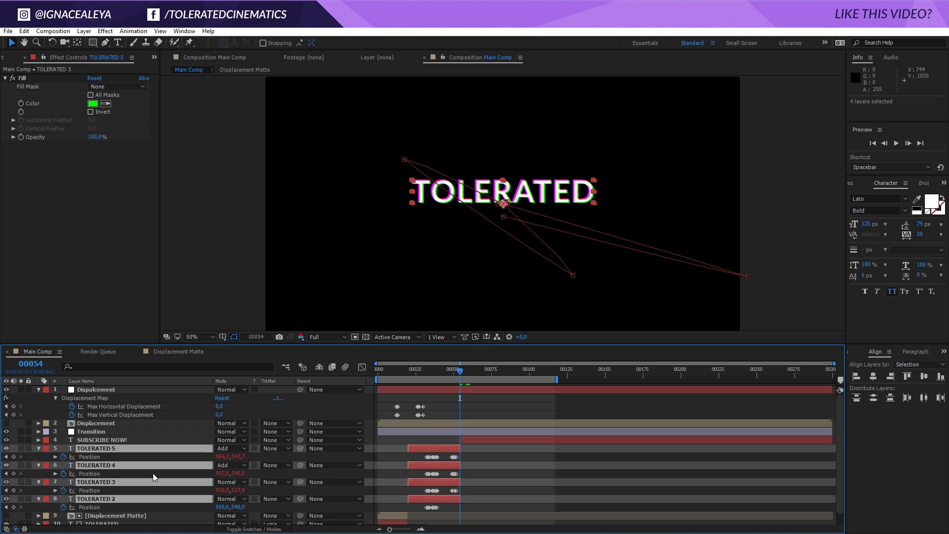
{"action": "left_click", "coordinate": [497, 474]}
{"action": "key", "text": "Page_Up"}
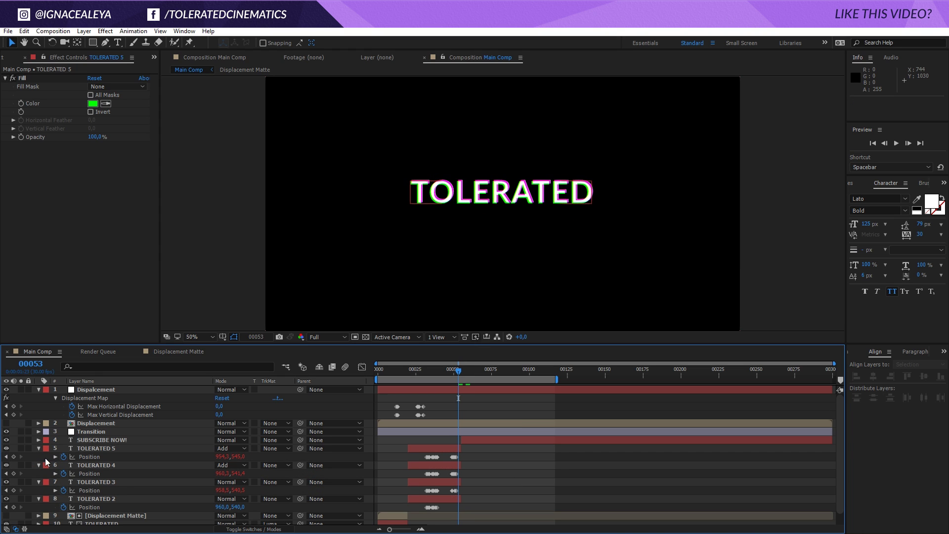
{"action": "left_click_drag", "start_coordinate": [17, 461], "coordinate": [17, 507]}
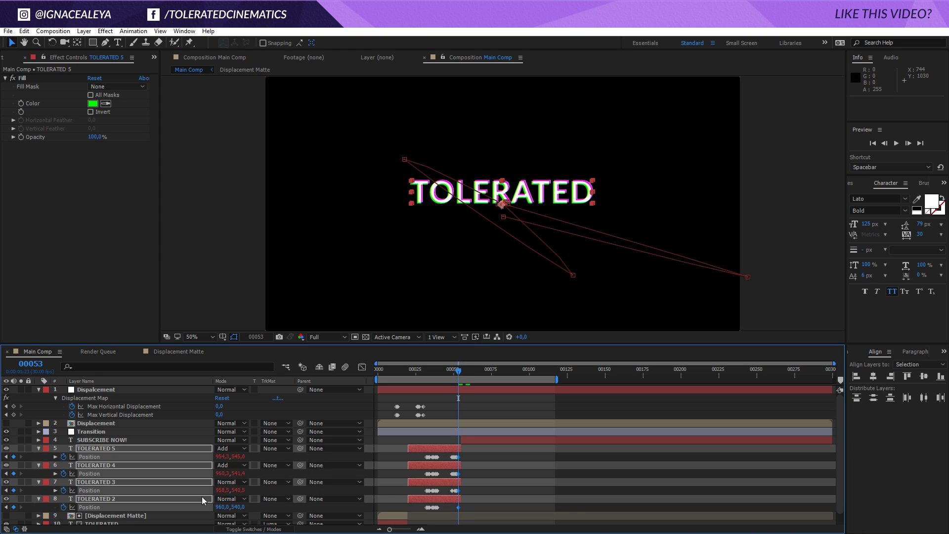
At frame 54, shift TOLERATED 5 down about 7 px and TOLERATED 4 slightly left and down, and advance to frame 55
{"action": "left_click", "coordinate": [263, 455]}
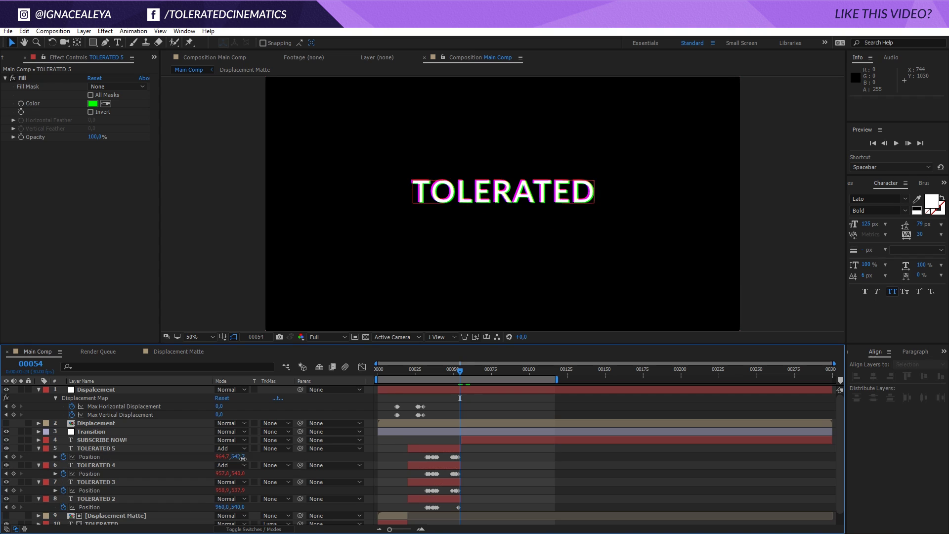
{"action": "left_click_drag", "start_coordinate": [238, 456], "coordinate": [220, 474]}
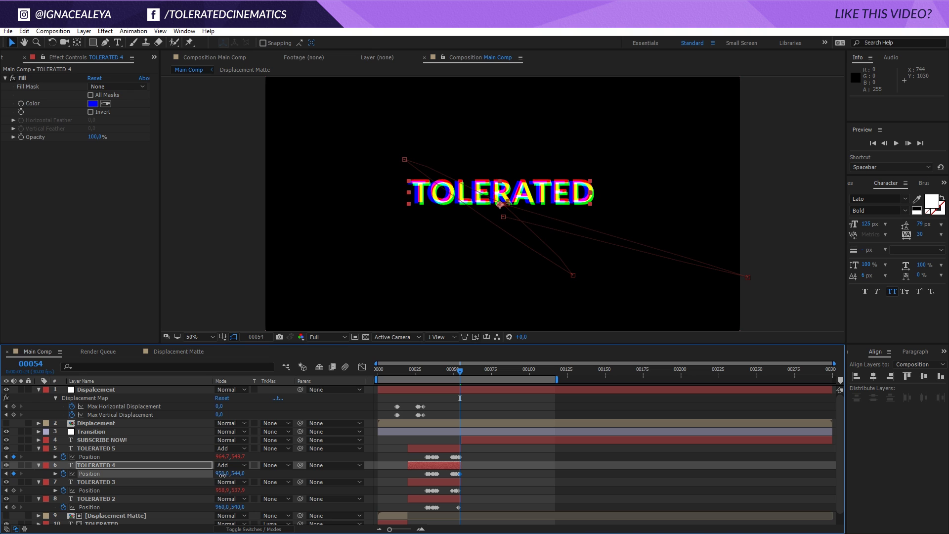
{"action": "key", "text": "Page_Down"}
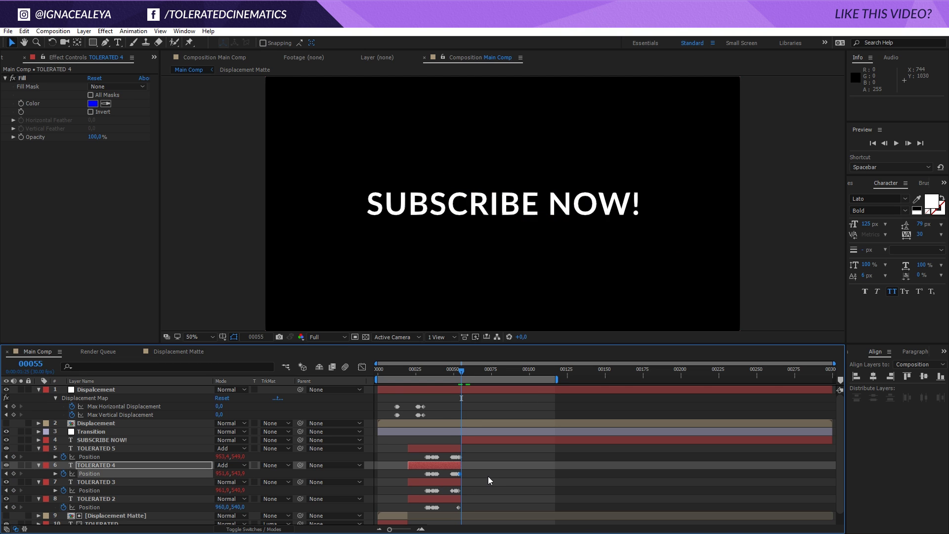
Apply the Optics Compensation effect to the Transition adjustment layer, with the current time at frame 54
{"action": "key", "text": "Page_Up"}
{"action": "key", "text": "Page_Down"}
{"action": "left_click", "coordinate": [470, 440]}
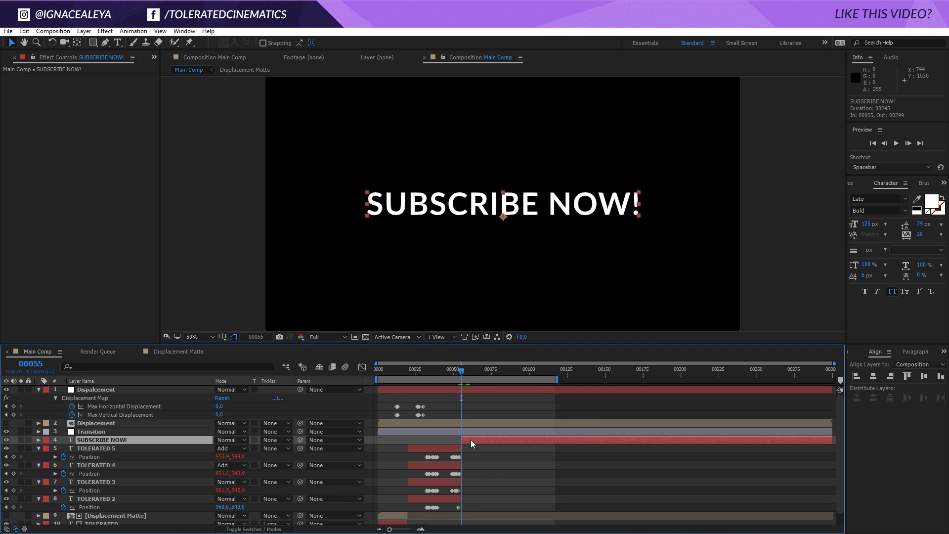
{"action": "key", "text": "Page_Up"}
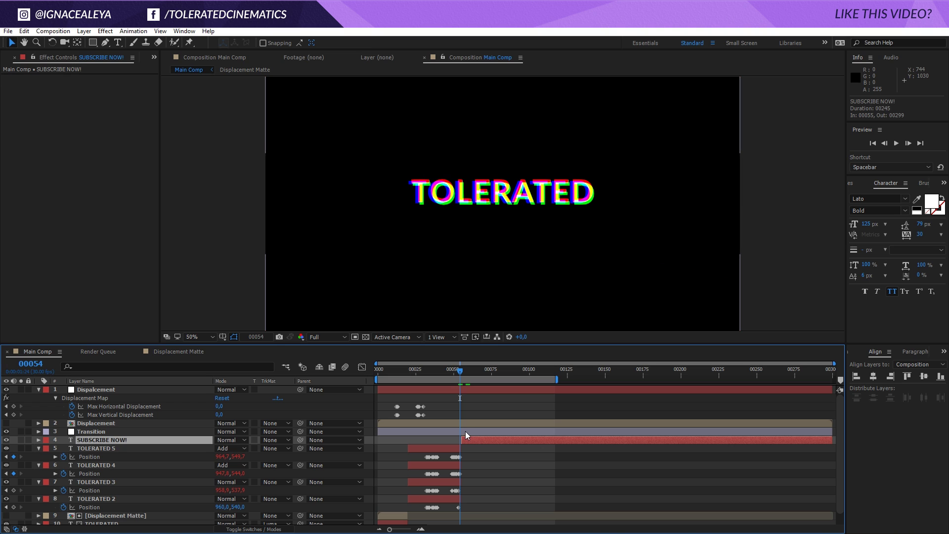
{"action": "left_click", "coordinate": [465, 432]}
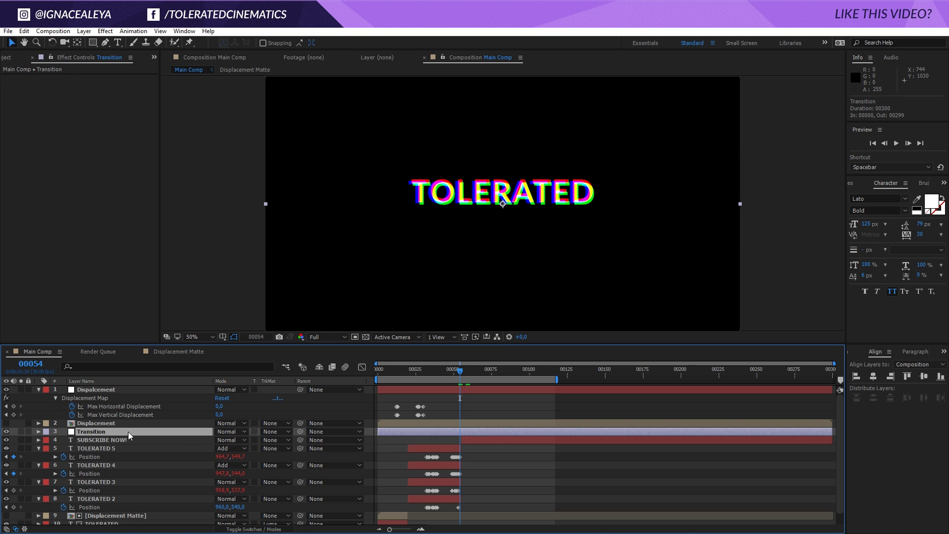
{"action": "left_click", "coordinate": [105, 32]}
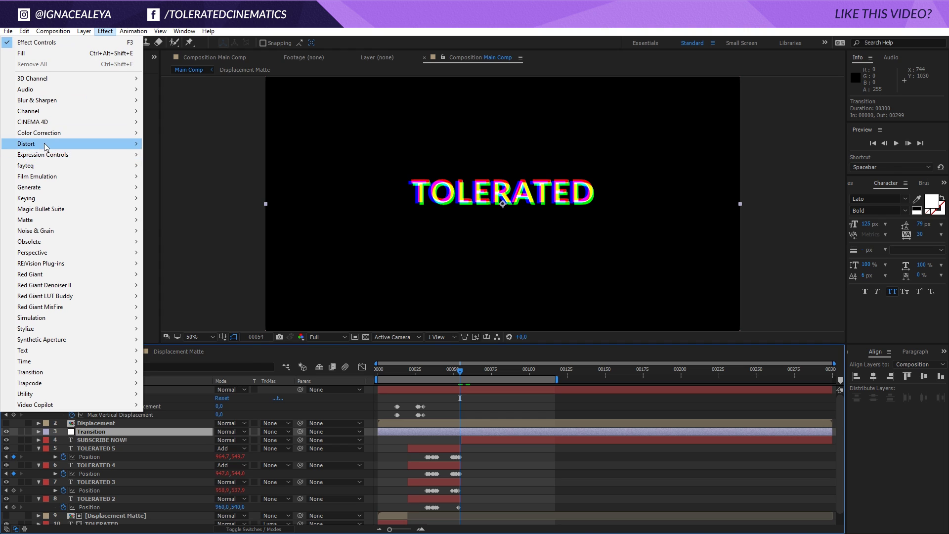
{"action": "mouse_move", "coordinate": [45, 146]}
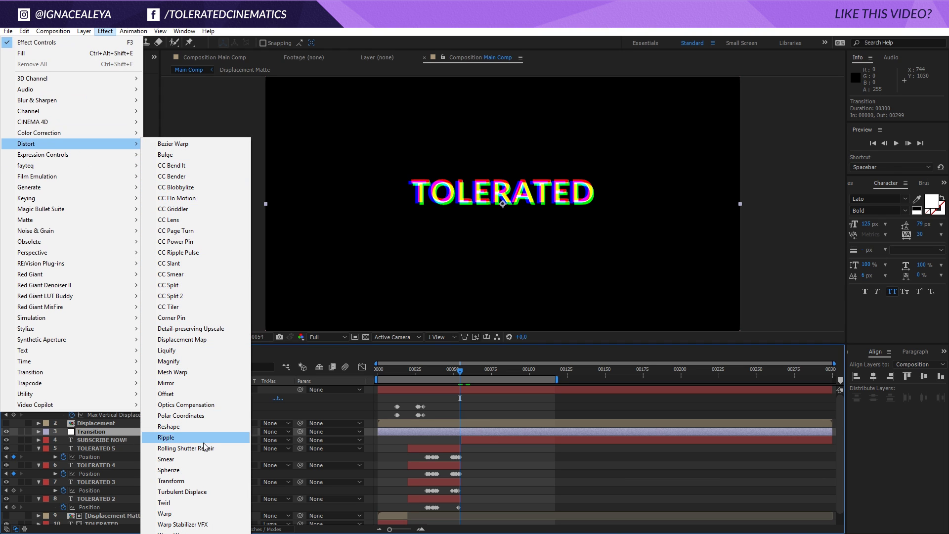
{"action": "left_click", "coordinate": [197, 405]}
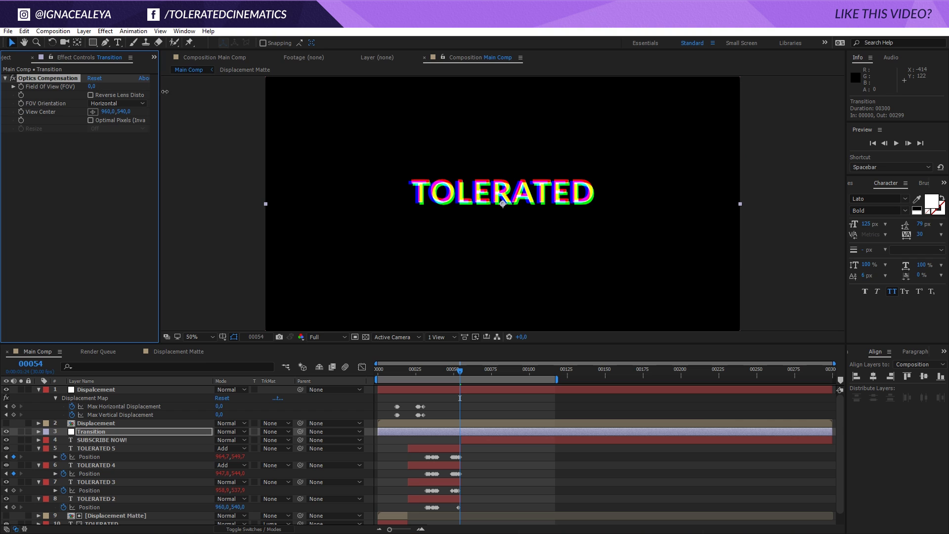
Turn on Reverse Lens Distortion, set Transition's Field of View to about 148.1, and compare the distortion on frames 54 and 55
{"action": "left_click_drag", "start_coordinate": [520, 122], "coordinate": [655, 144]}
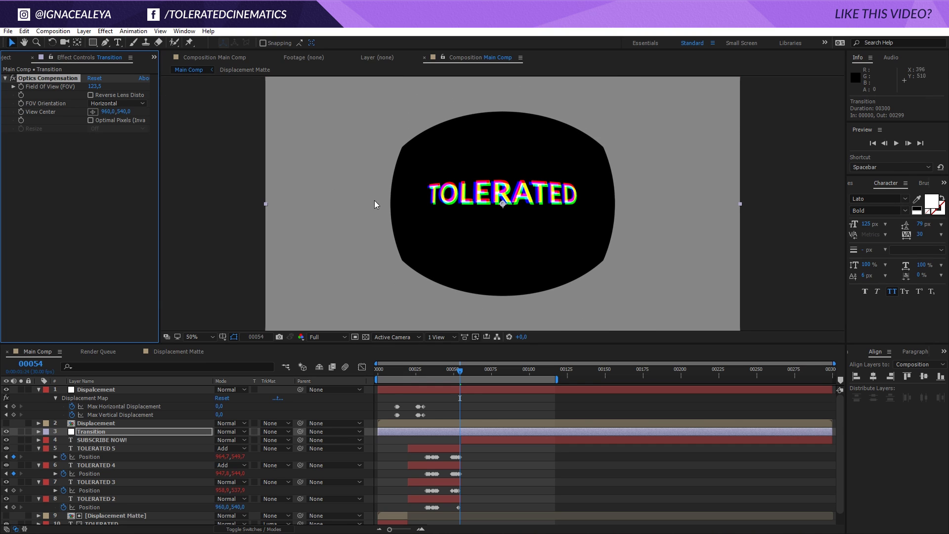
{"action": "left_click", "coordinate": [90, 95]}
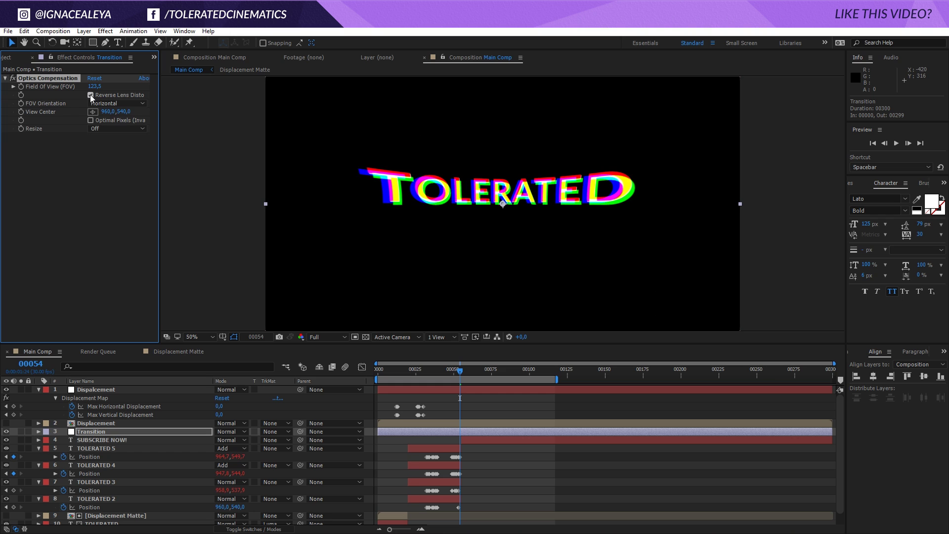
{"action": "left_click_drag", "start_coordinate": [110, 87], "coordinate": [430, 143]}
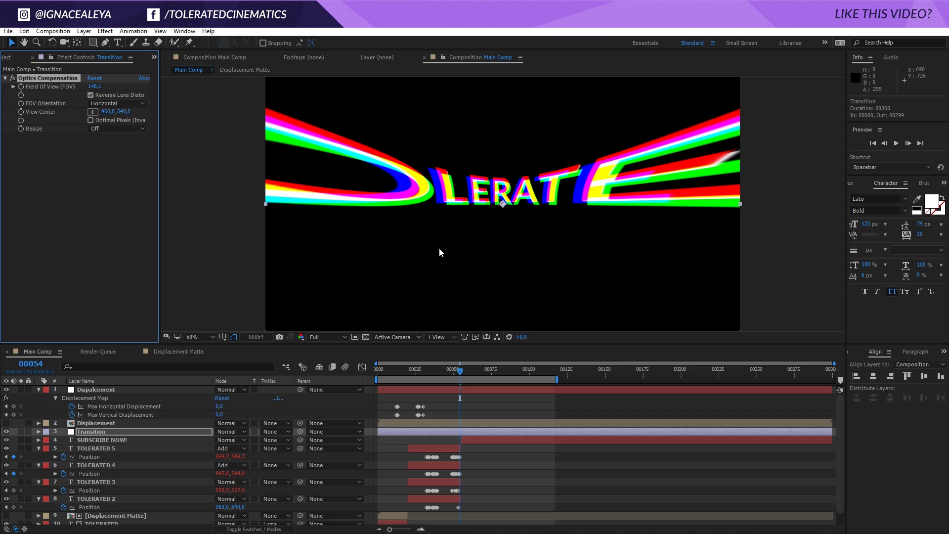
{"action": "left_click", "coordinate": [464, 441]}
{"action": "key", "text": "Page_Down"}
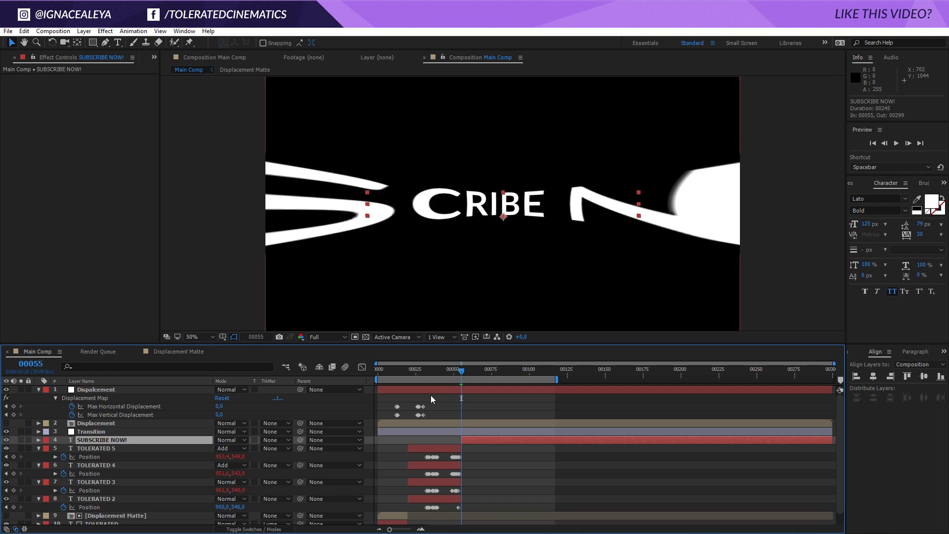
{"action": "key", "text": "Page_Up"}
{"action": "left_click", "coordinate": [461, 431]}
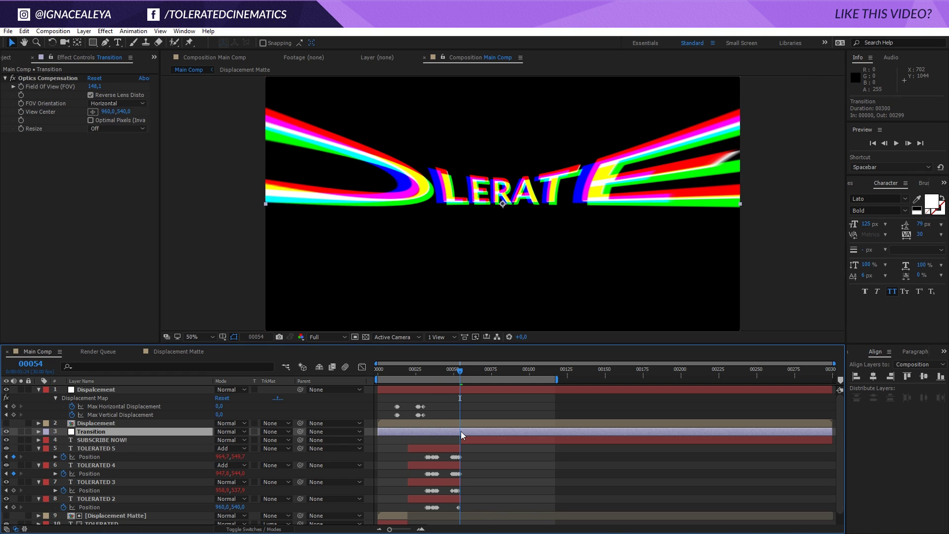
Keyframe Transition's Field of View at frame 54, add a keyframe with value 0 at frame 48, and reveal the layer's keyframes
{"action": "left_click", "coordinate": [20, 88]}
{"action": "key", "text": "Page_Up"}
{"action": "key", "text": "Page_Up"}
{"action": "key", "text": "Page_Up"}
{"action": "key", "text": "Page_Up"}
{"action": "key", "text": "Page_Up"}
{"action": "key", "text": "Page_Up"}
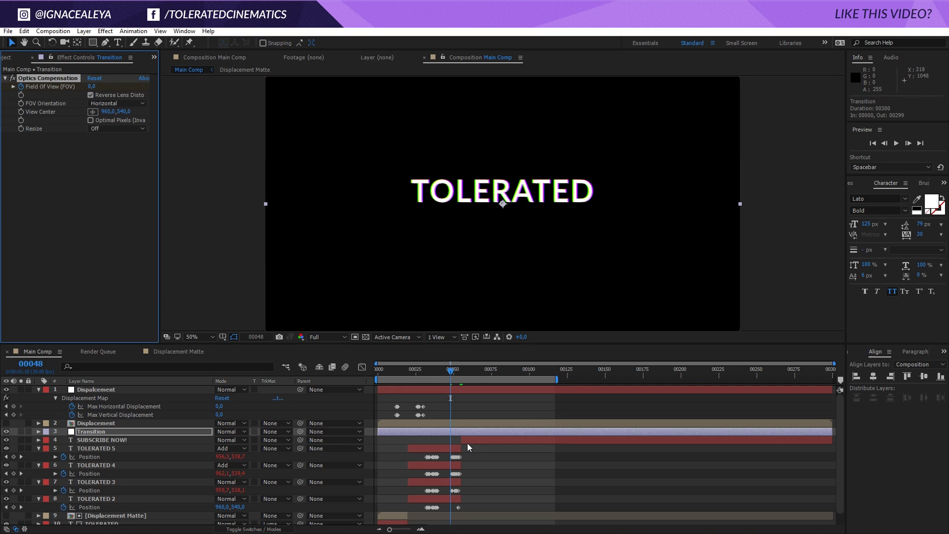
{"action": "key", "text": "u"}
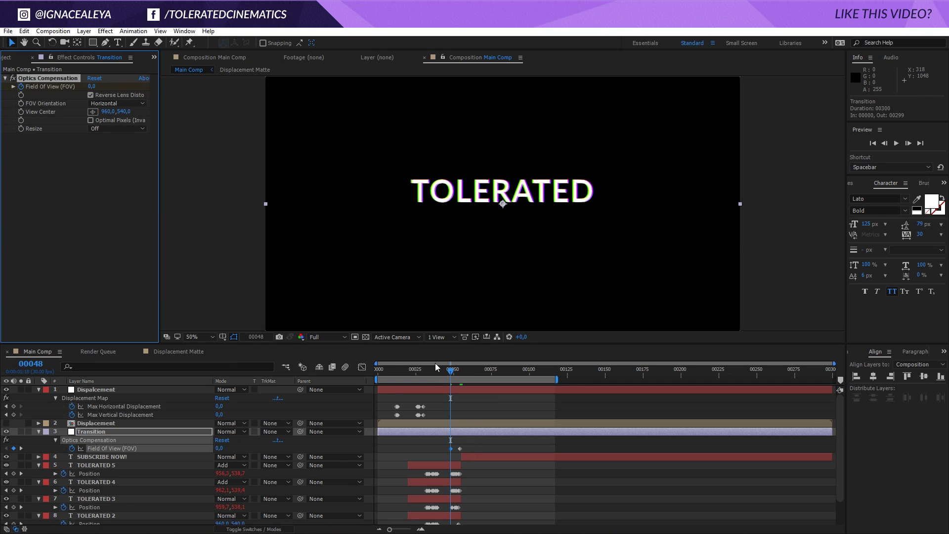
Set Transition's Field of View to 0 at frame 62, and preview the transition with the work area starting at frame 40
{"action": "key", "text": "space"}
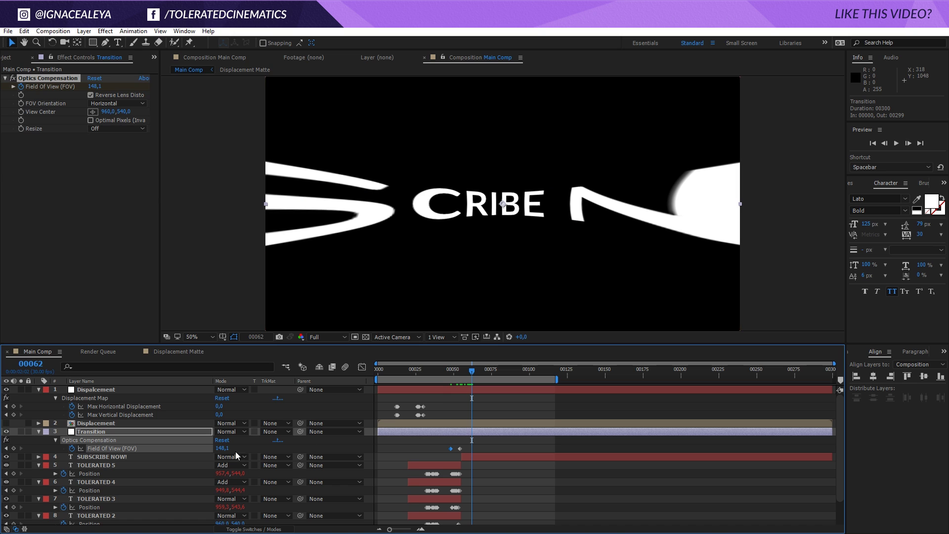
{"action": "left_click", "coordinate": [222, 448]}
{"action": "type", "text": "0"}
{"action": "key", "text": "Return"}
{"action": "left_click_drag", "start_coordinate": [466, 376], "coordinate": [439, 374]}
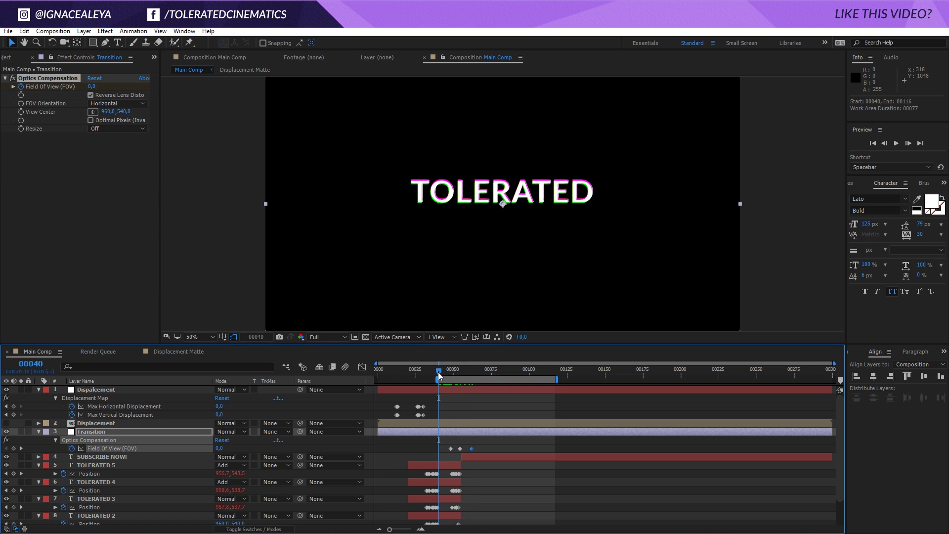
{"action": "key", "text": "space"}
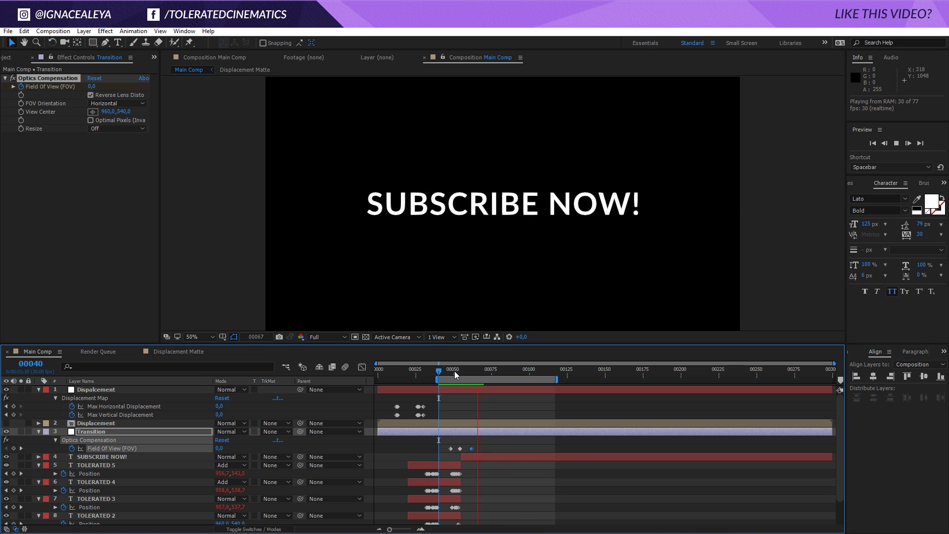
Add the expression wiggle(25,500) to Transition's View Center at frame 55 and preview the result
{"action": "left_click", "coordinate": [459, 379]}
{"action": "left_click_drag", "start_coordinate": [458, 378], "coordinate": [461, 377]}
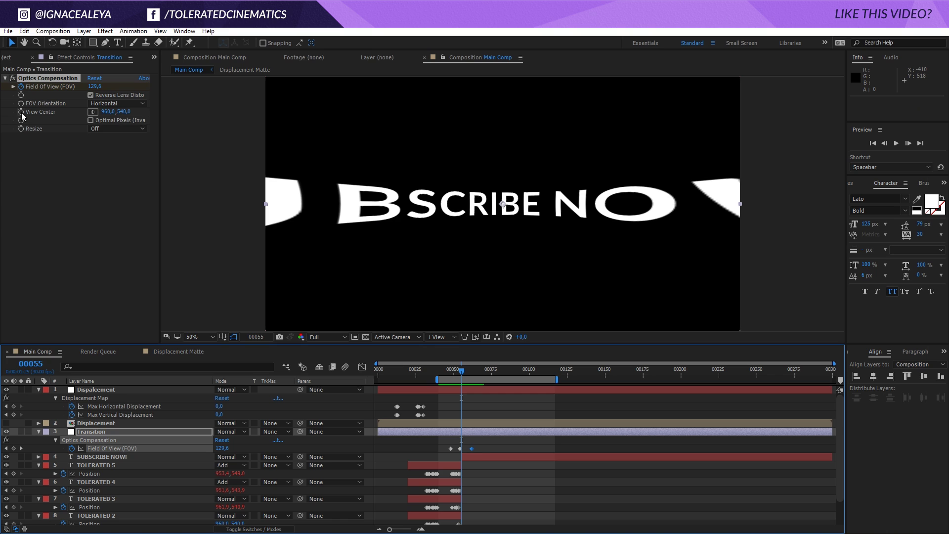
{"action": "type", "text": "wiggle(25,"}
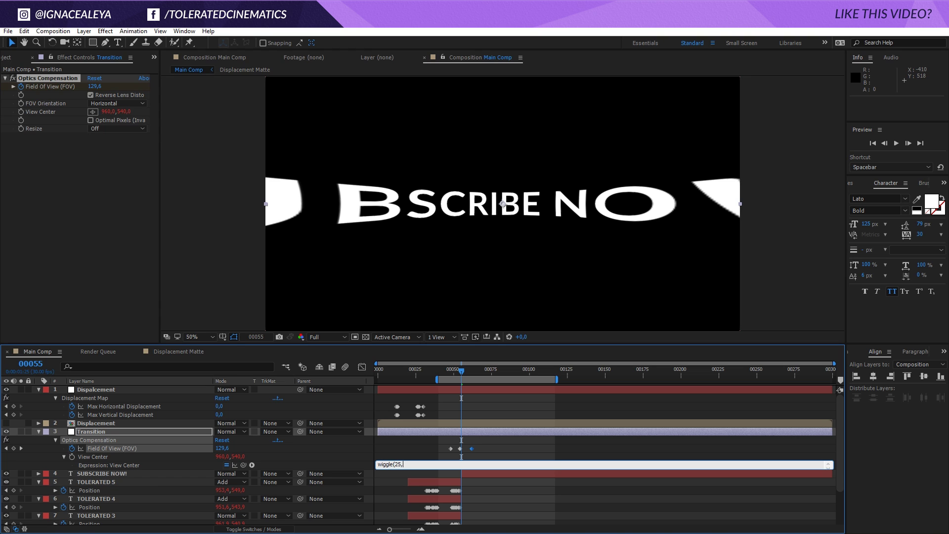
{"action": "type", "text": "500)"}
{"action": "left_click", "coordinate": [522, 499]}
{"action": "key", "text": "space"}
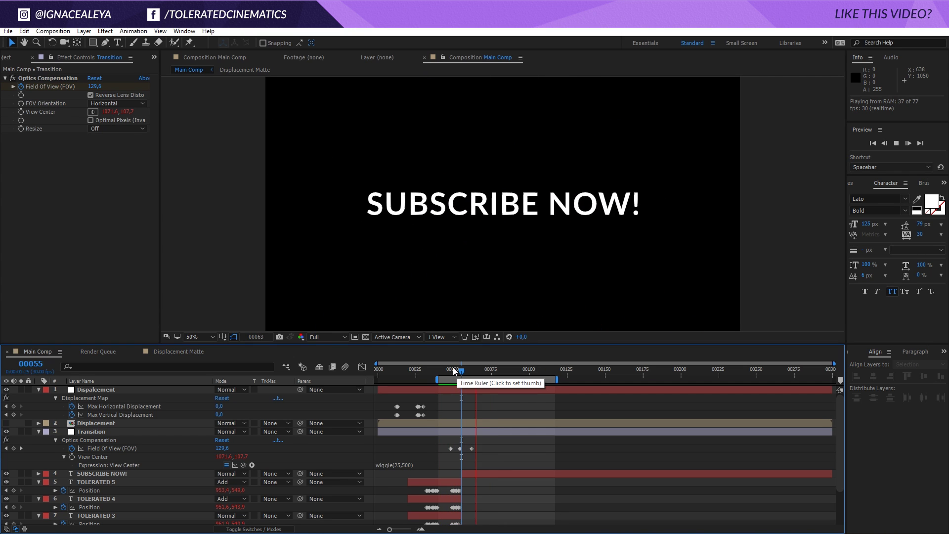
{"action": "key", "text": "space"}
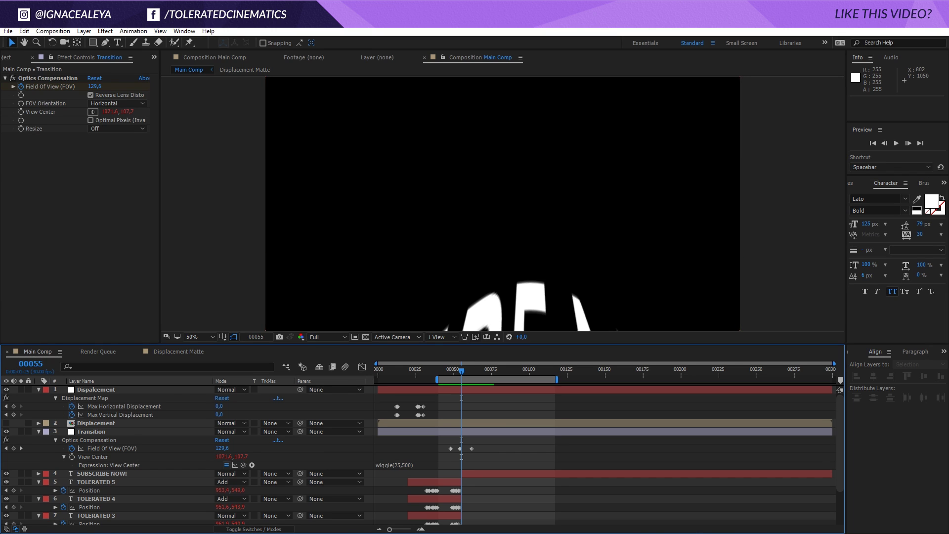
Try the View Center expression as wiggle(1,500) and preview the slower movement
{"action": "left_click", "coordinate": [402, 465]}
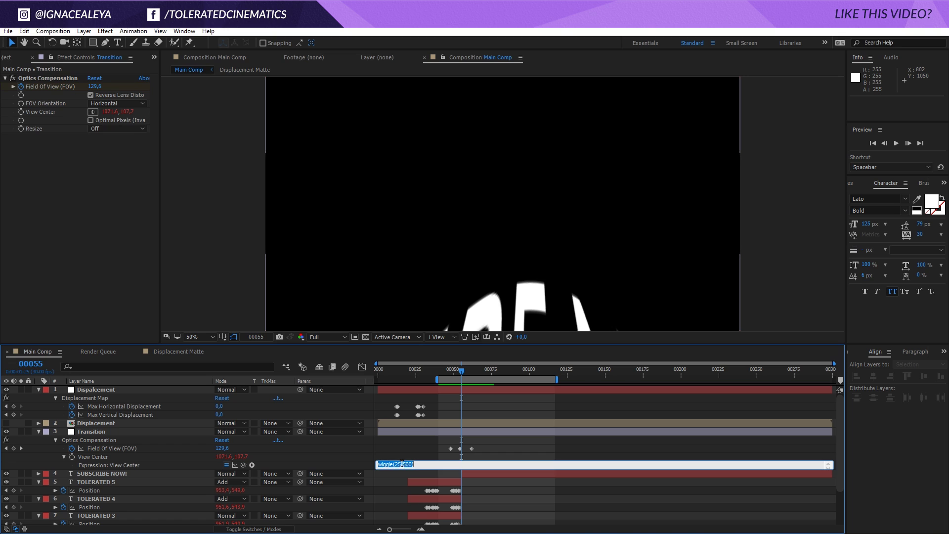
{"action": "left_click", "coordinate": [399, 465]}
{"action": "double_click", "coordinate": [408, 464]}
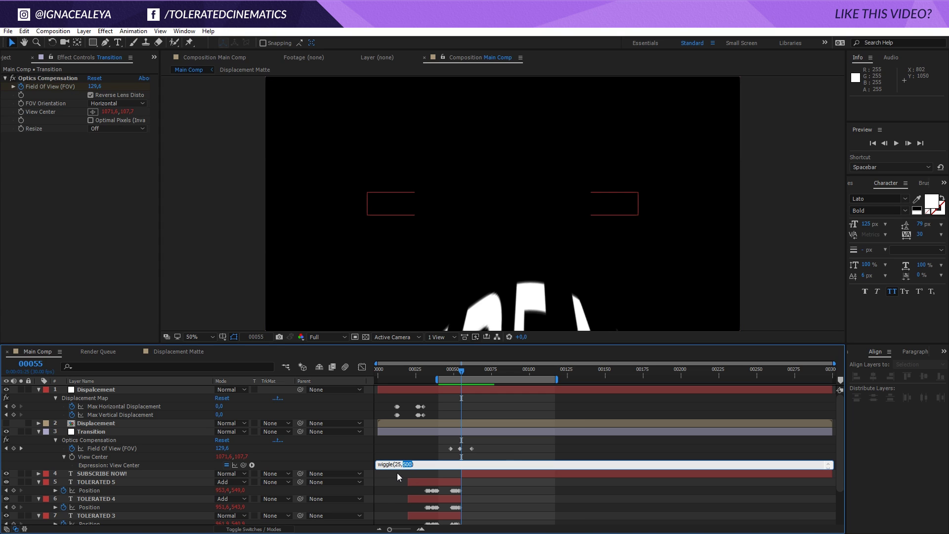
{"action": "left_click", "coordinate": [402, 465]}
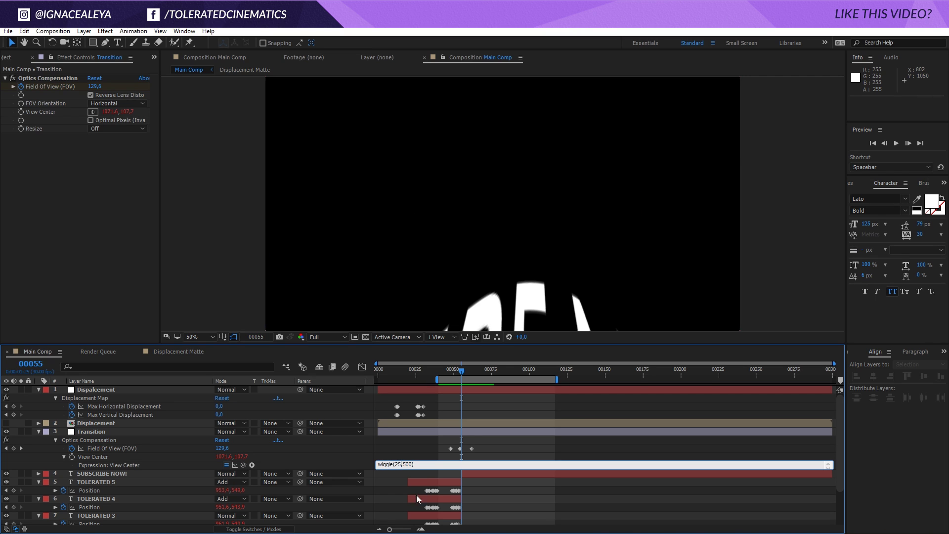
{"action": "left_click", "coordinate": [506, 445]}
{"action": "key", "text": "space"}
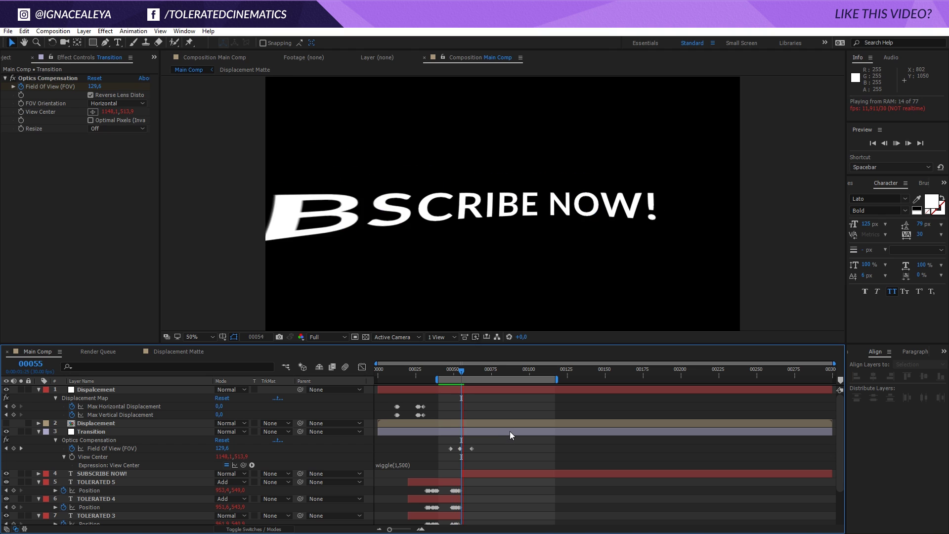
{"action": "left_click", "coordinate": [464, 372]}
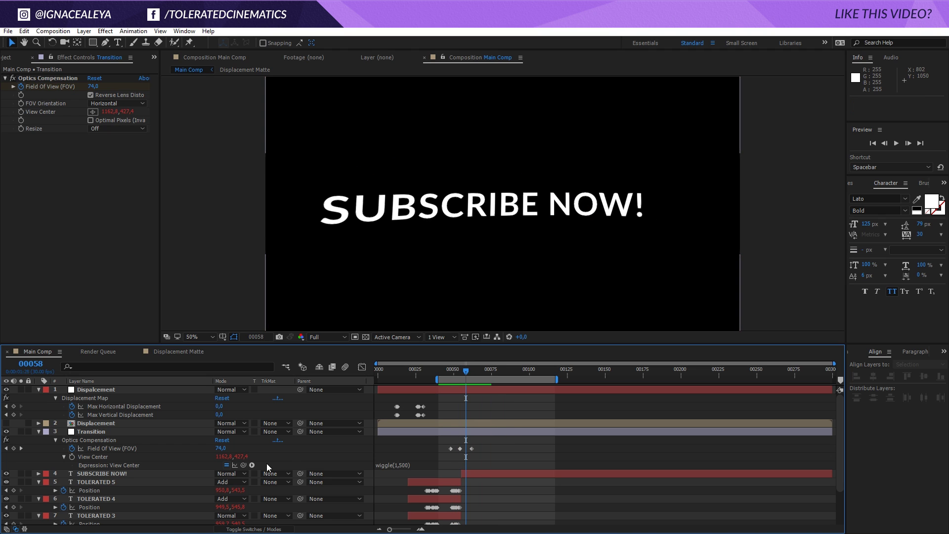
Try the View Center expression as wiggle(100,500) and preview the faster movement
{"action": "left_click", "coordinate": [398, 465]}
{"action": "type", "text": "00"}
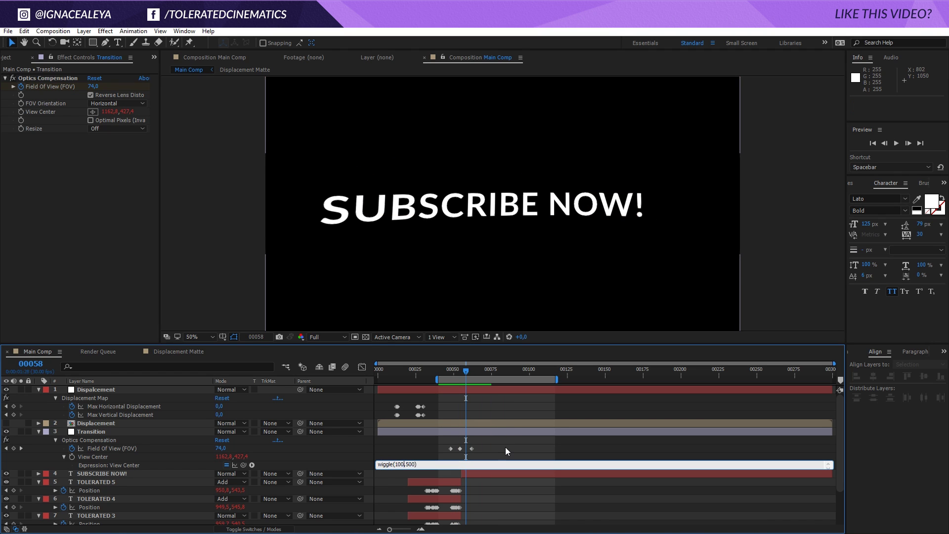
{"action": "left_click", "coordinate": [505, 447]}
{"action": "key", "text": "space"}
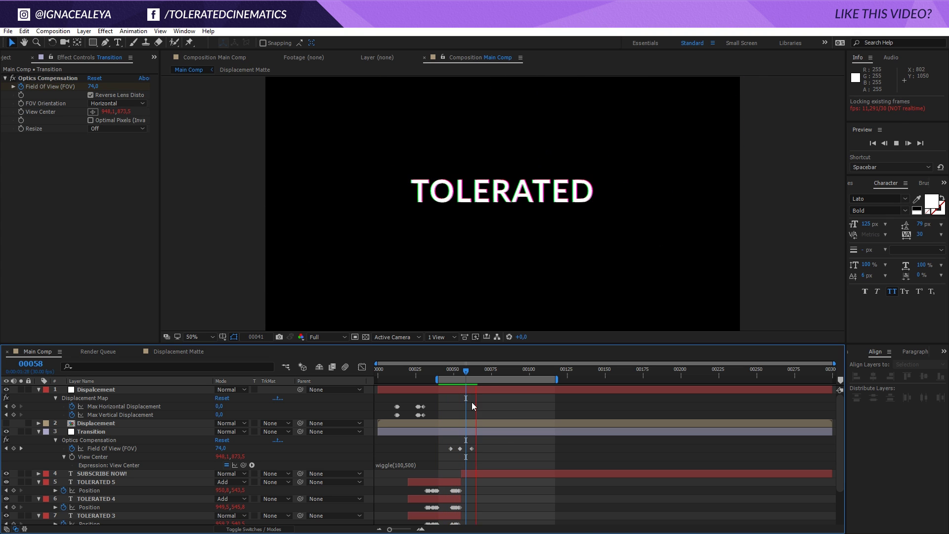
{"action": "key", "text": "space"}
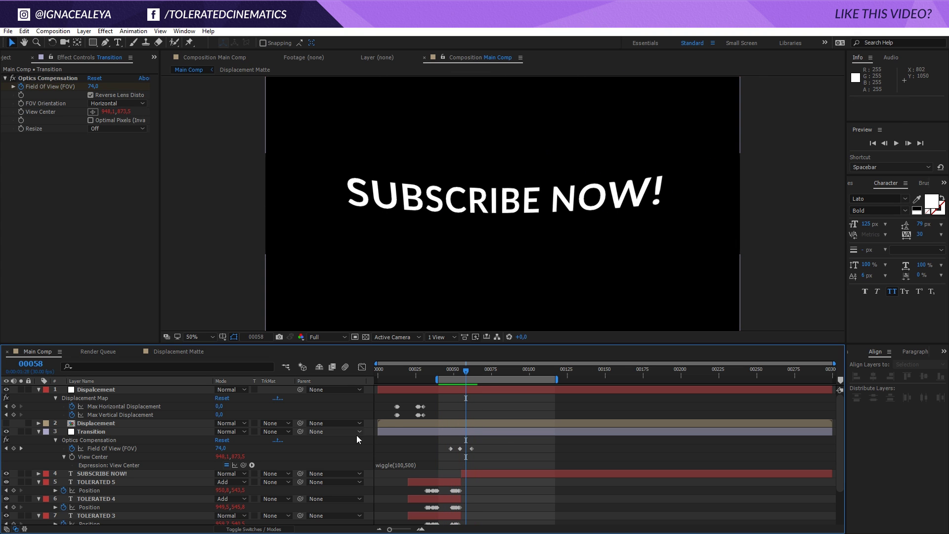
Change Transition's View Center expression to wiggle(30,500)
{"action": "left_click", "coordinate": [399, 464]}
{"action": "left_click", "coordinate": [400, 463]}
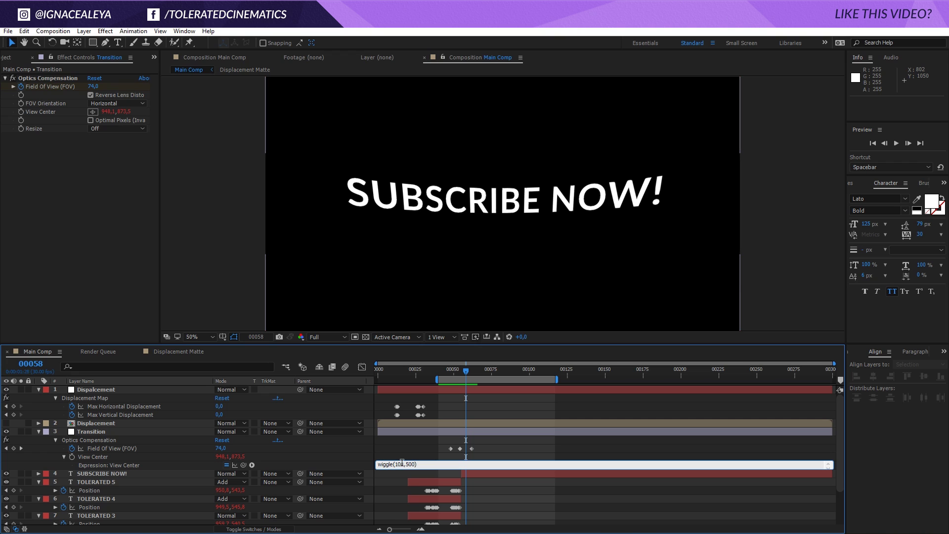
{"action": "key", "text": "BackSpace"}
{"action": "key", "text": "BackSpace"}
{"action": "key", "text": "BackSpace"}
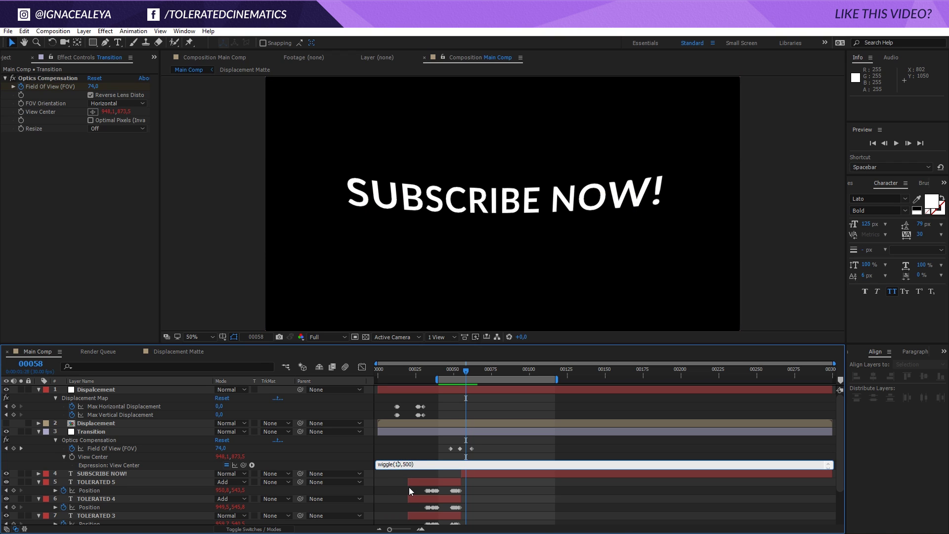
{"action": "type", "text": "30"}
{"action": "left_click", "coordinate": [505, 457]}
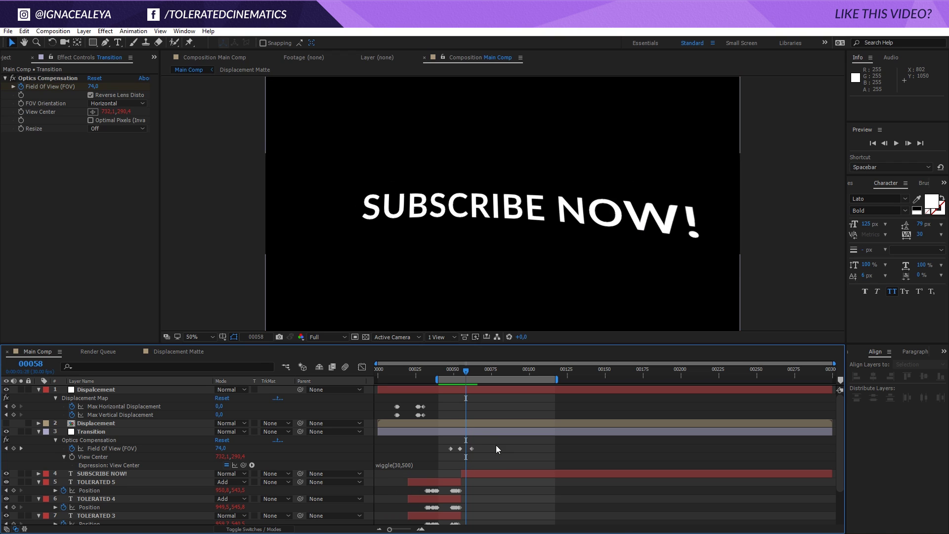
Move the current time to frame 79 and select the top Dispalcement adjustment layer
{"action": "left_click_drag", "start_coordinate": [470, 382], "coordinate": [498, 391]}
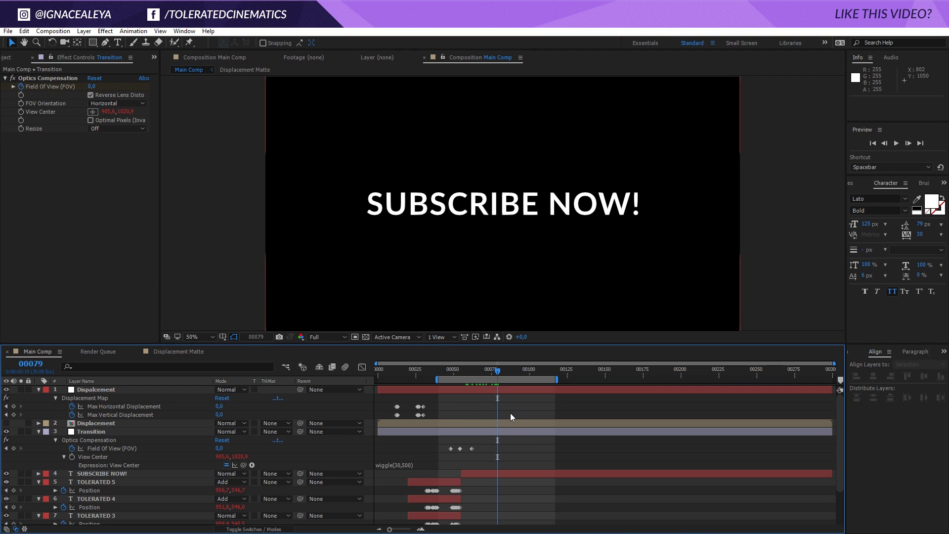
{"action": "left_click", "coordinate": [100, 390]}
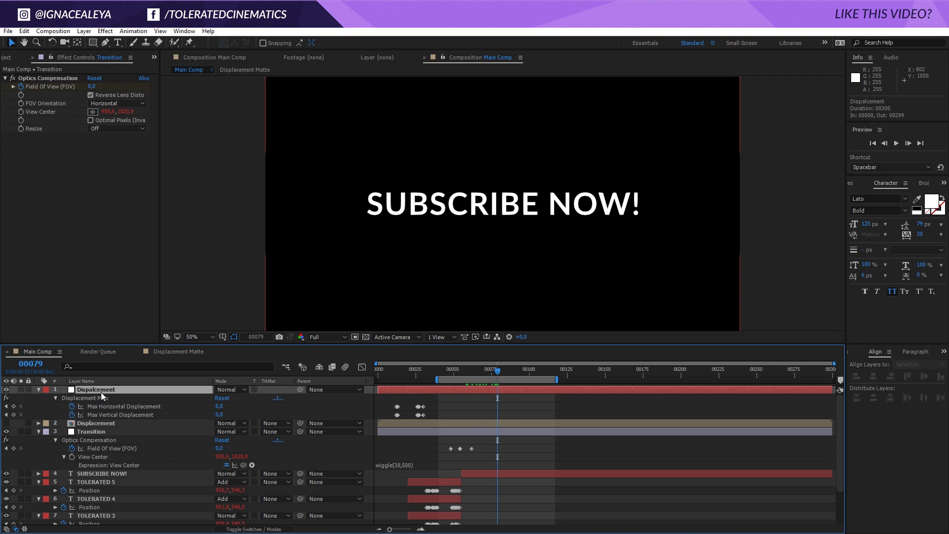